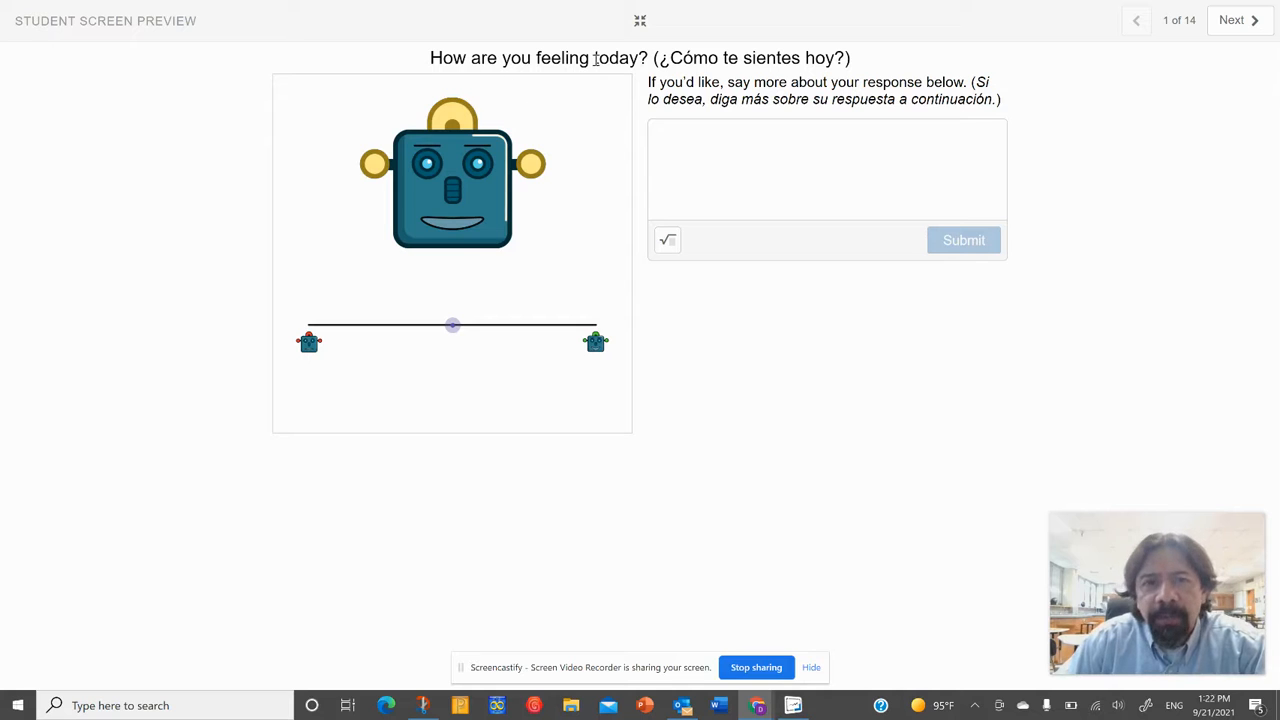
Step: Go to the Transformation 1a screen and draw a triangle in the upper left of the grid with the Polygon tool
click(1232, 22)
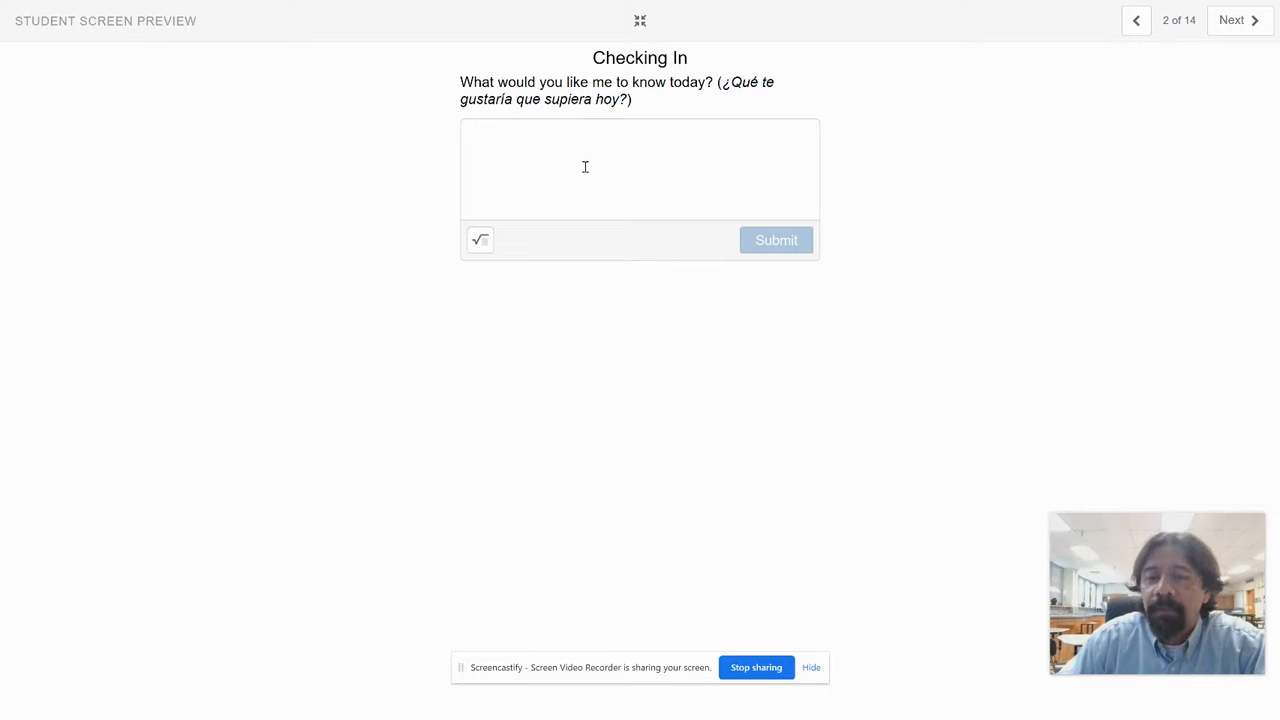
click(1245, 27)
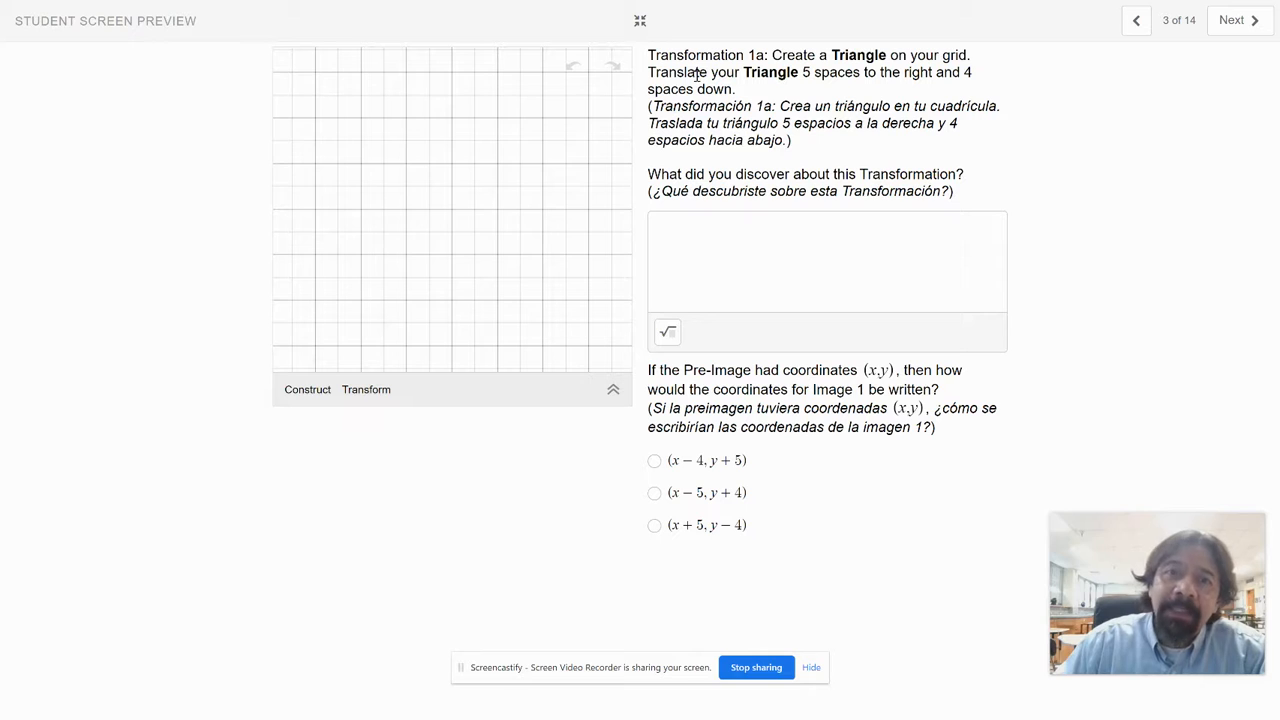
click(300, 392)
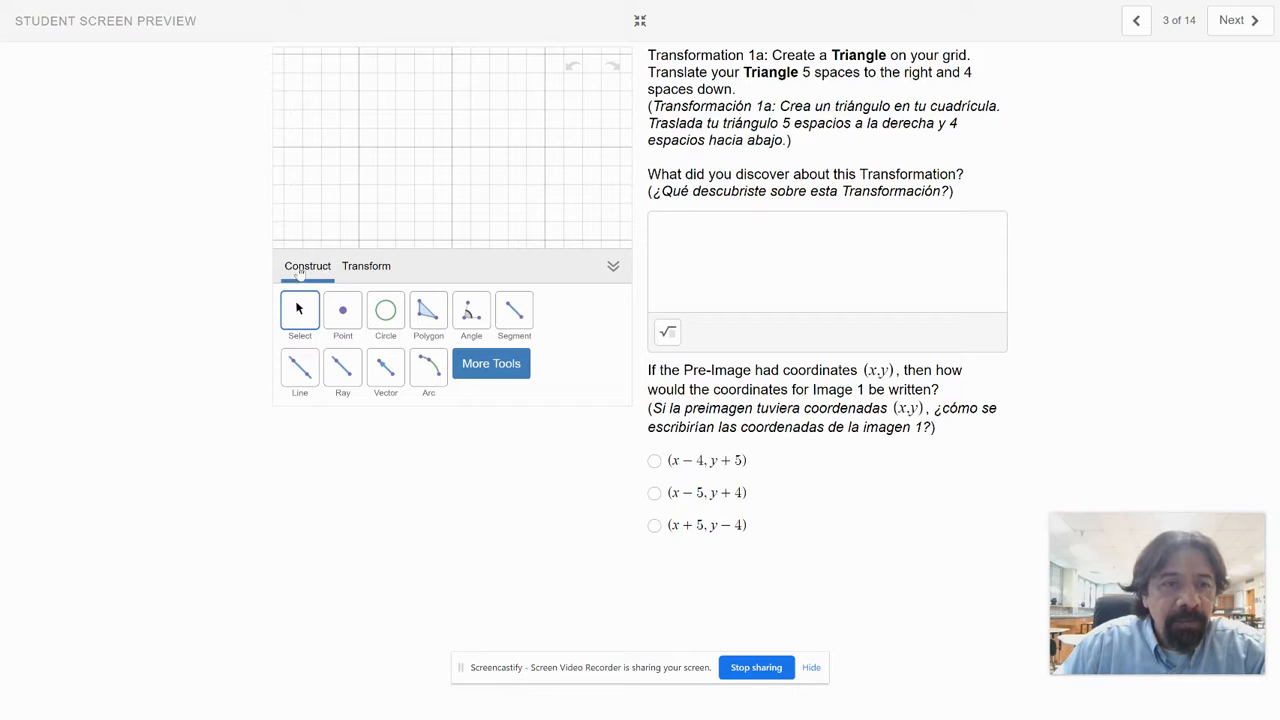
click(431, 315)
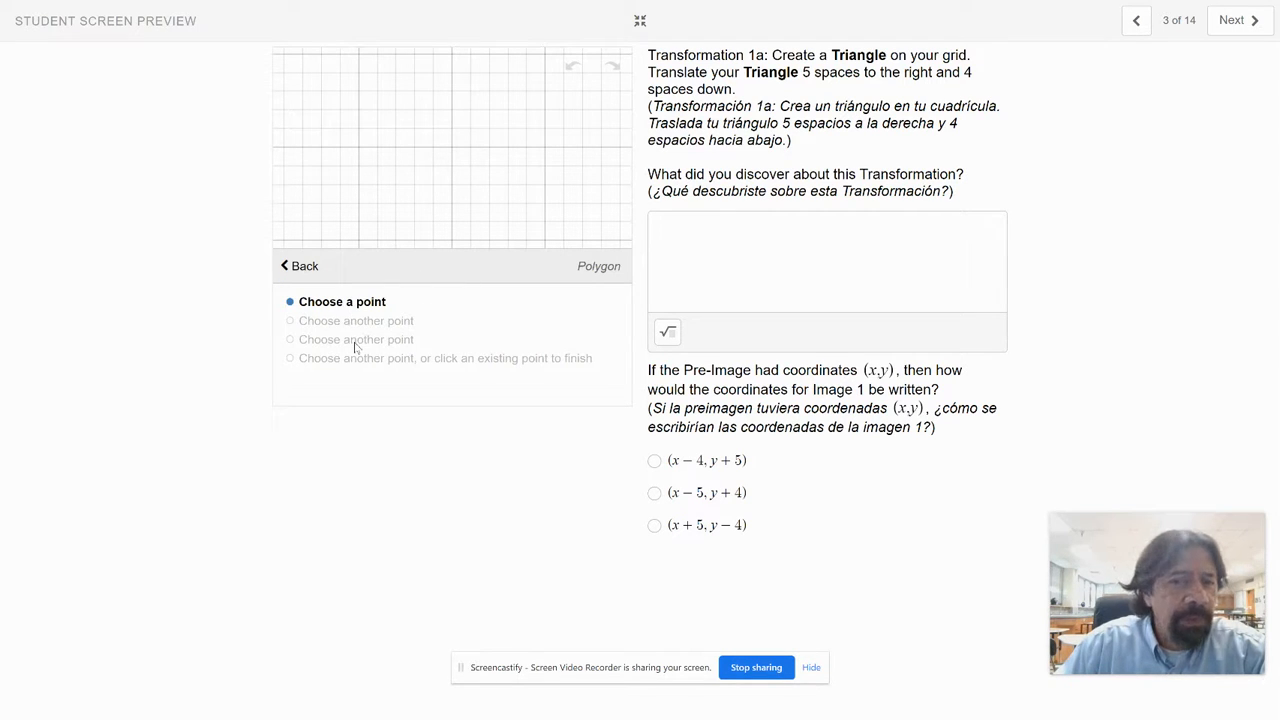
click(341, 77)
click(405, 131)
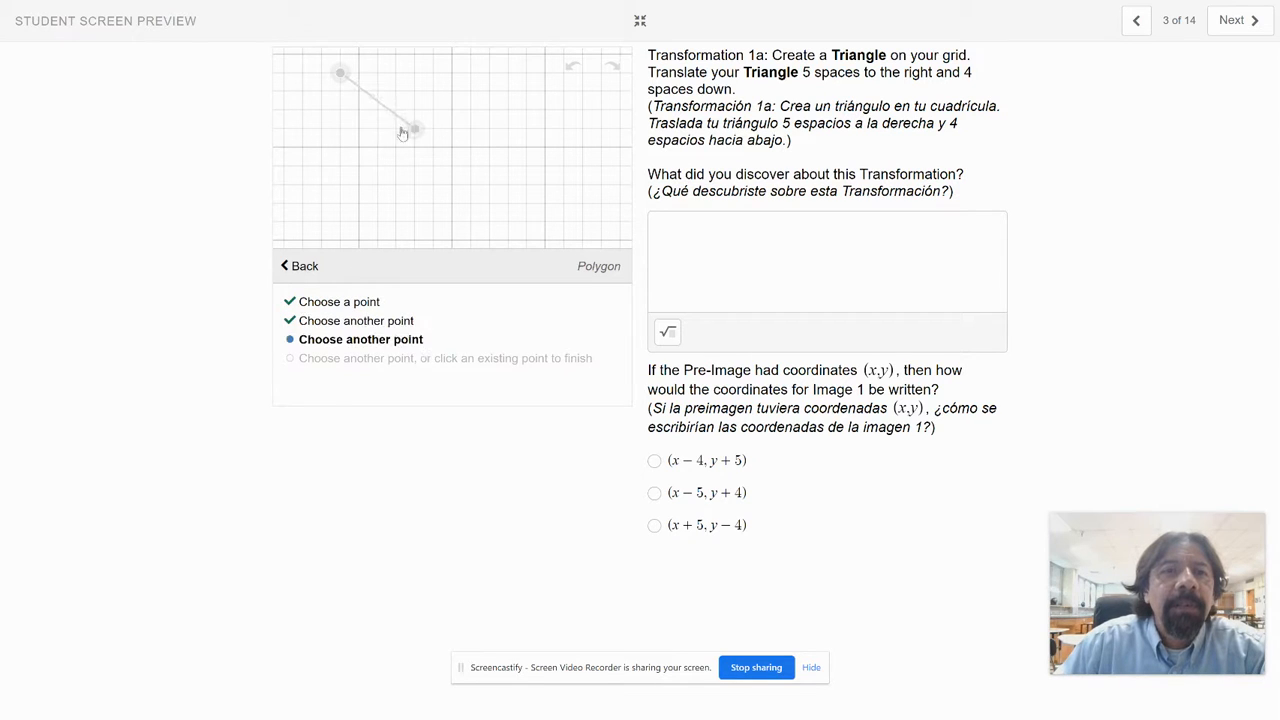
click(301, 150)
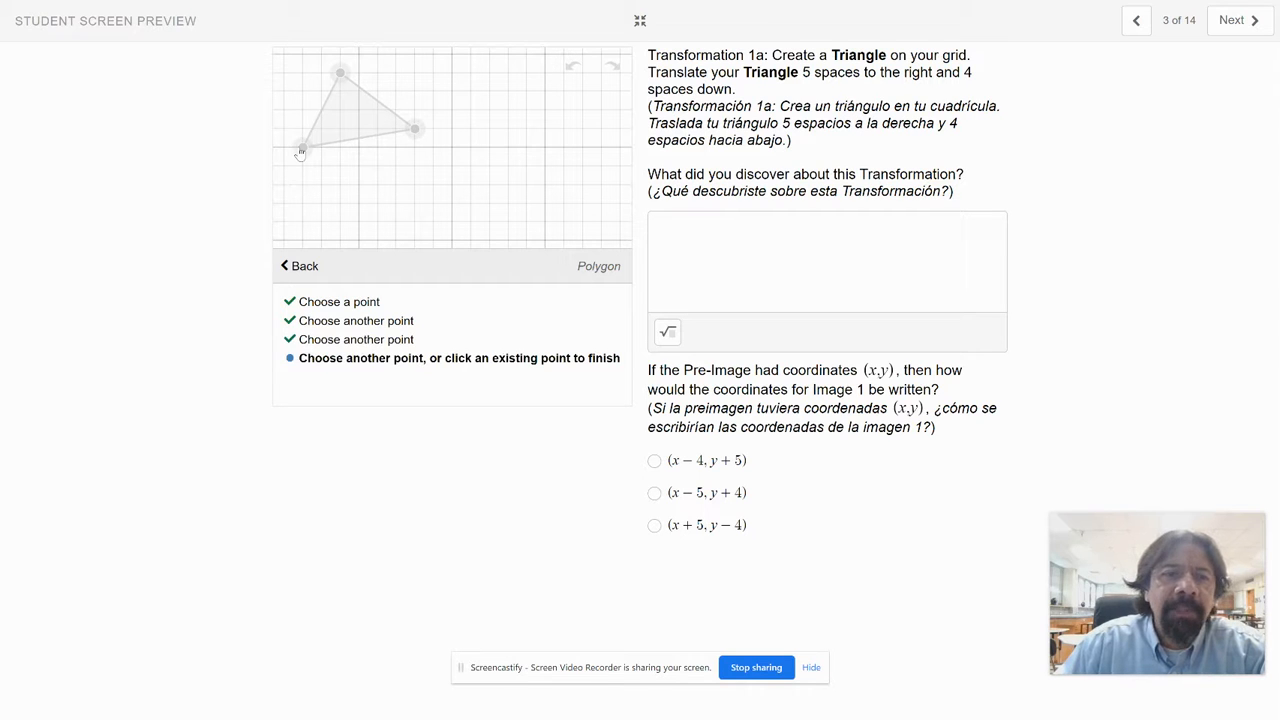
click(340, 76)
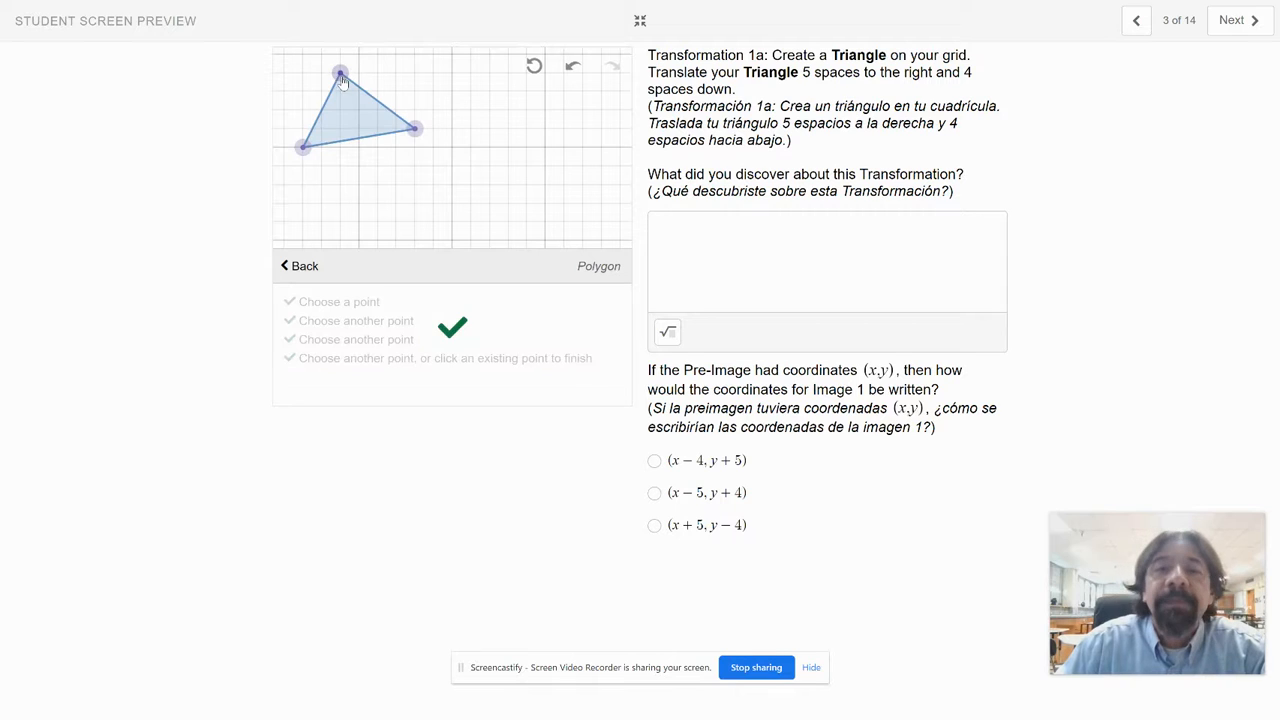
click(300, 268)
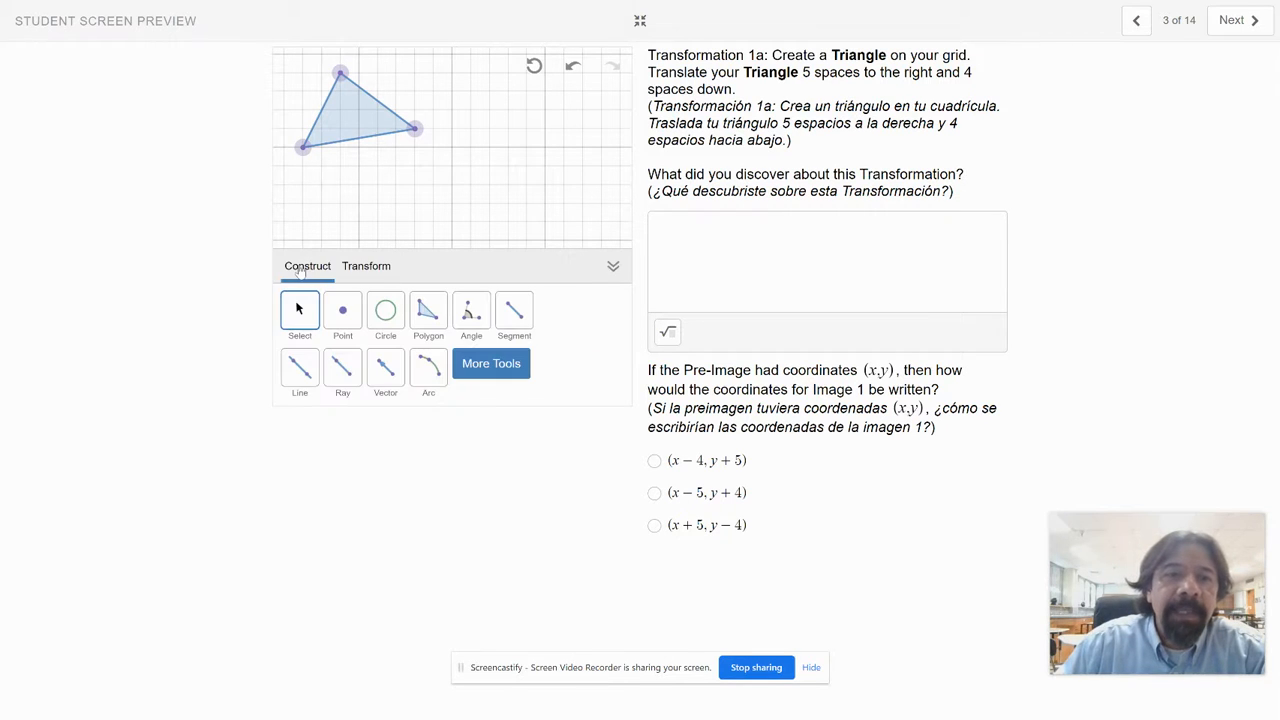
double_click(861, 58)
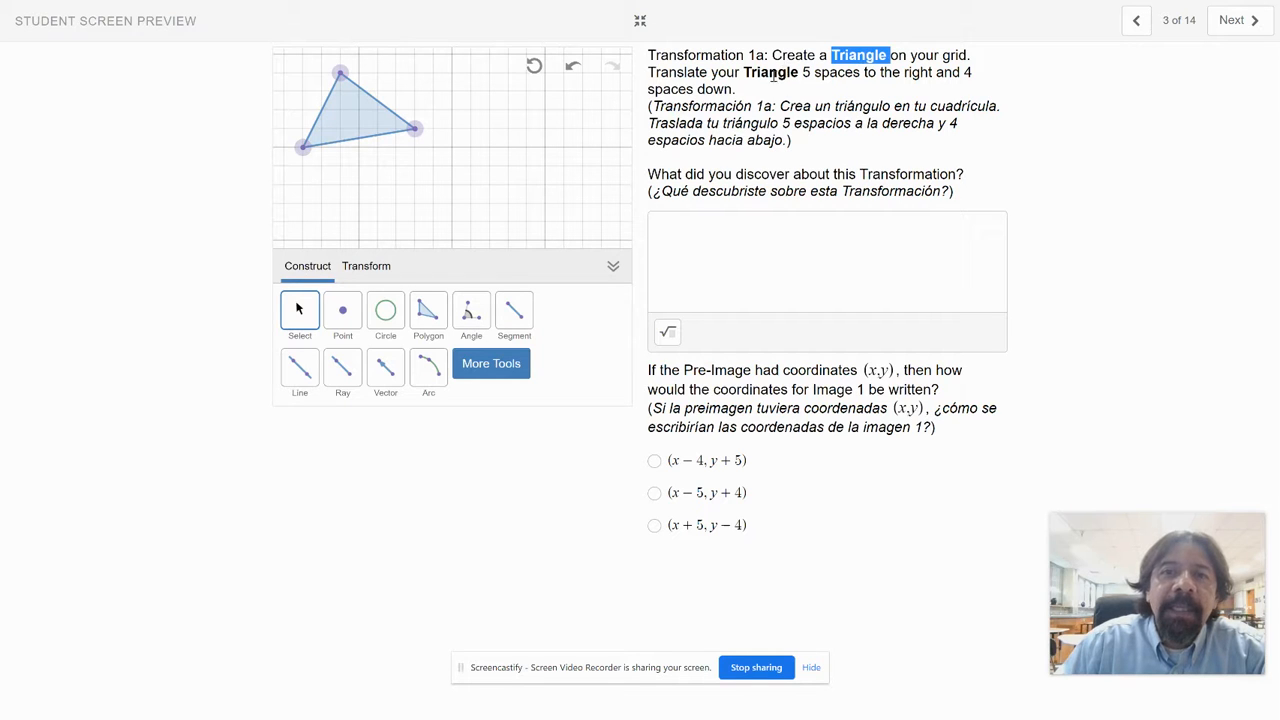
double_click(670, 74)
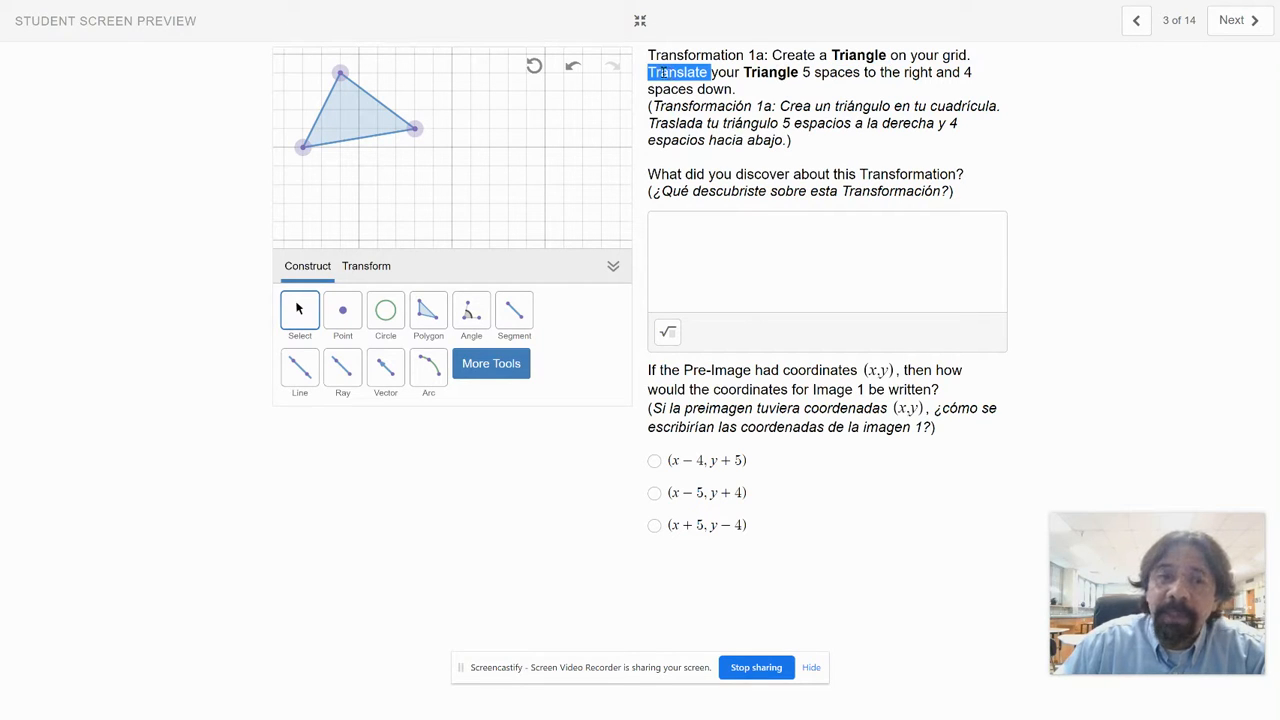
click(369, 267)
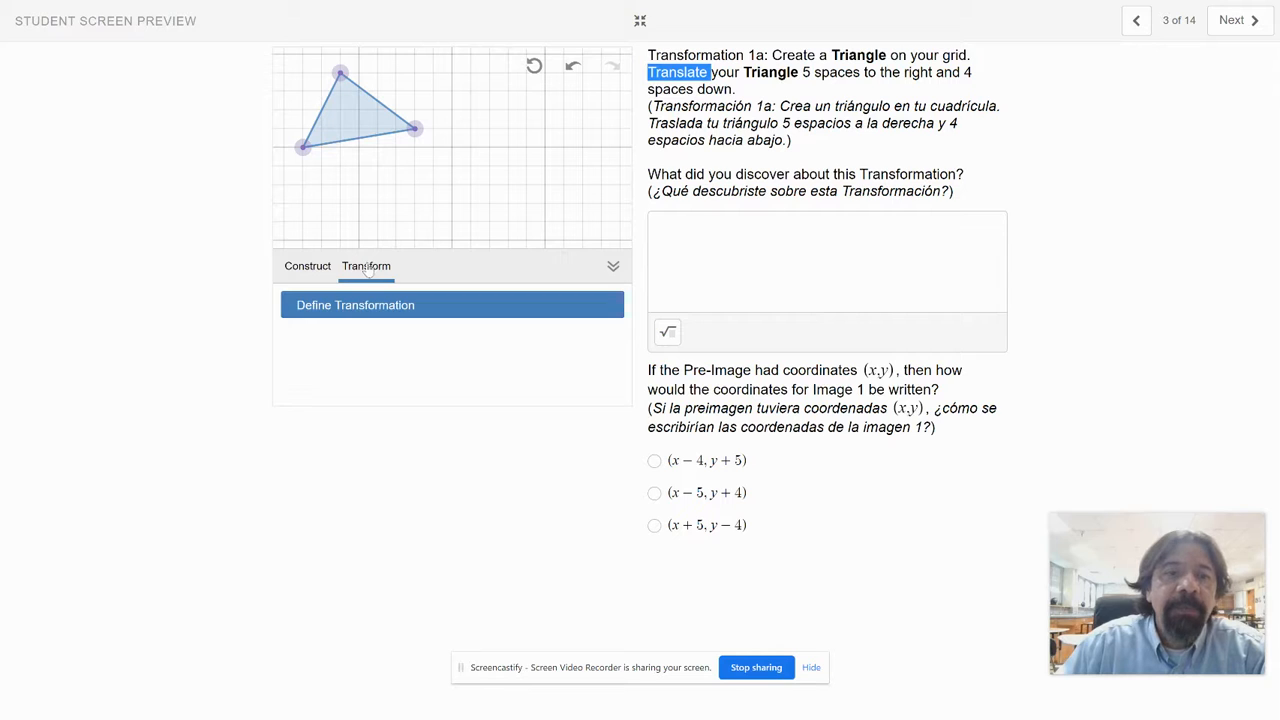
click(383, 308)
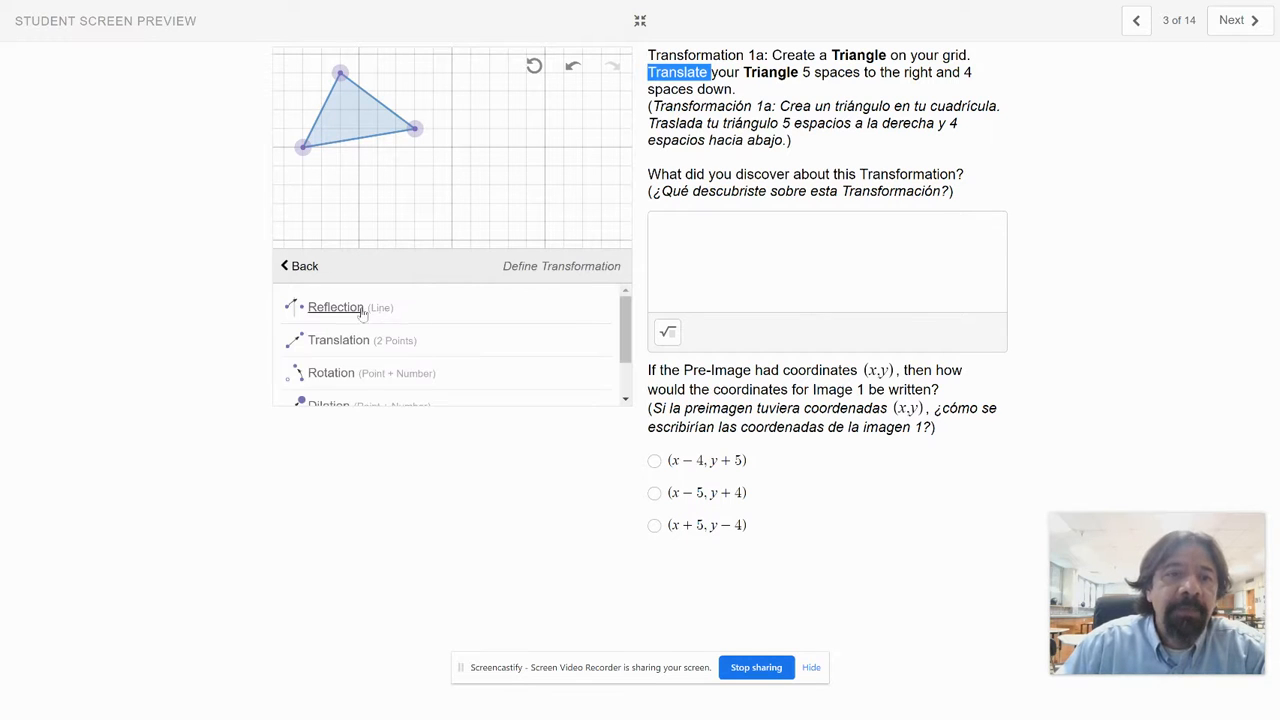
click(338, 341)
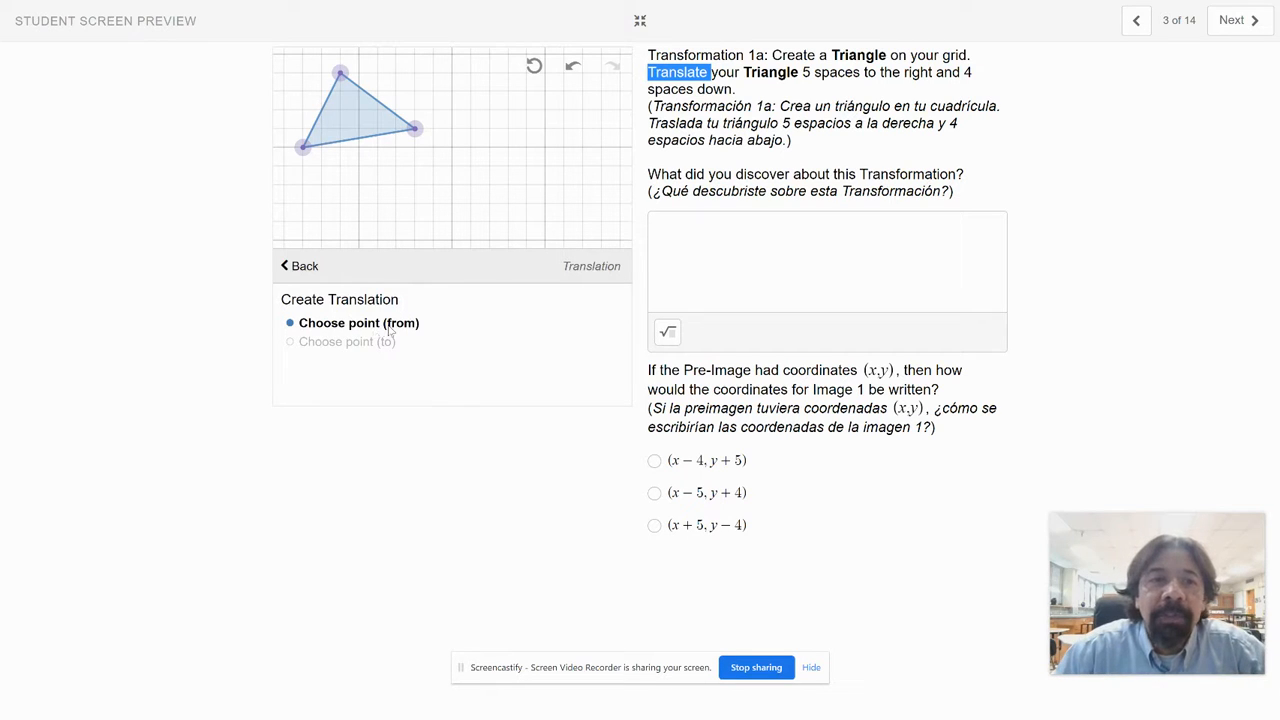
click(415, 131)
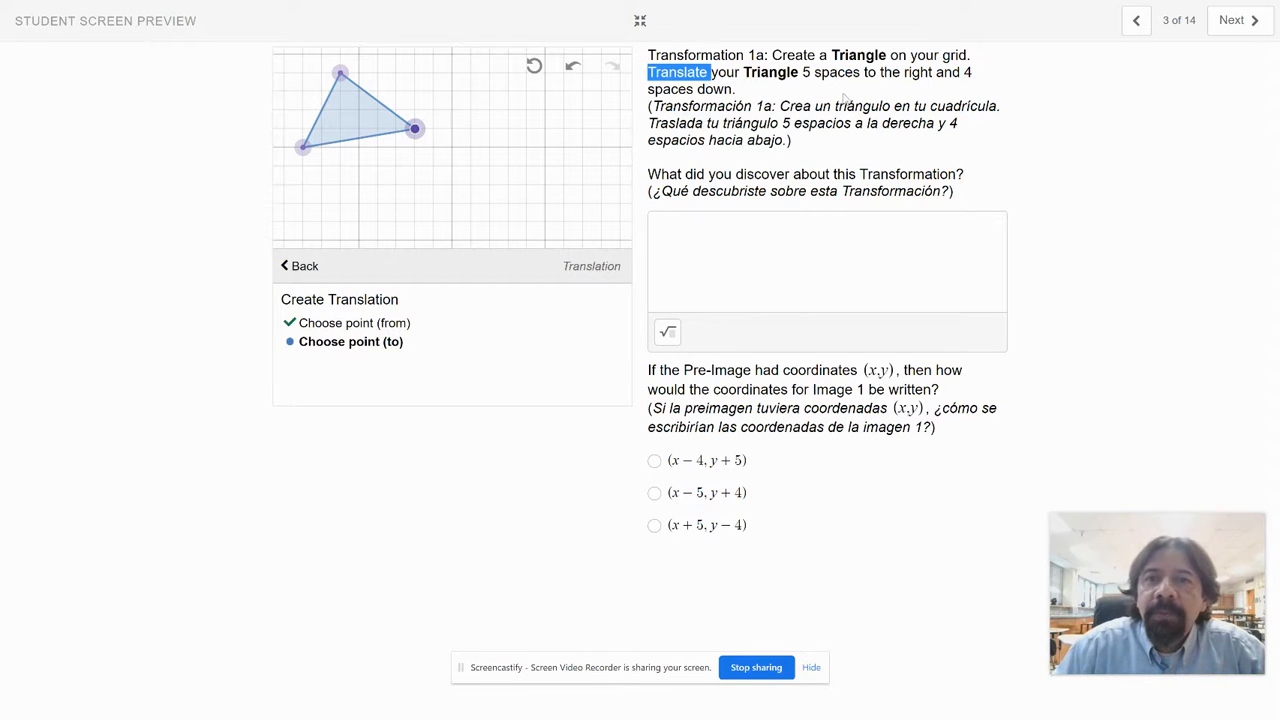
drag(802, 72, 733, 92)
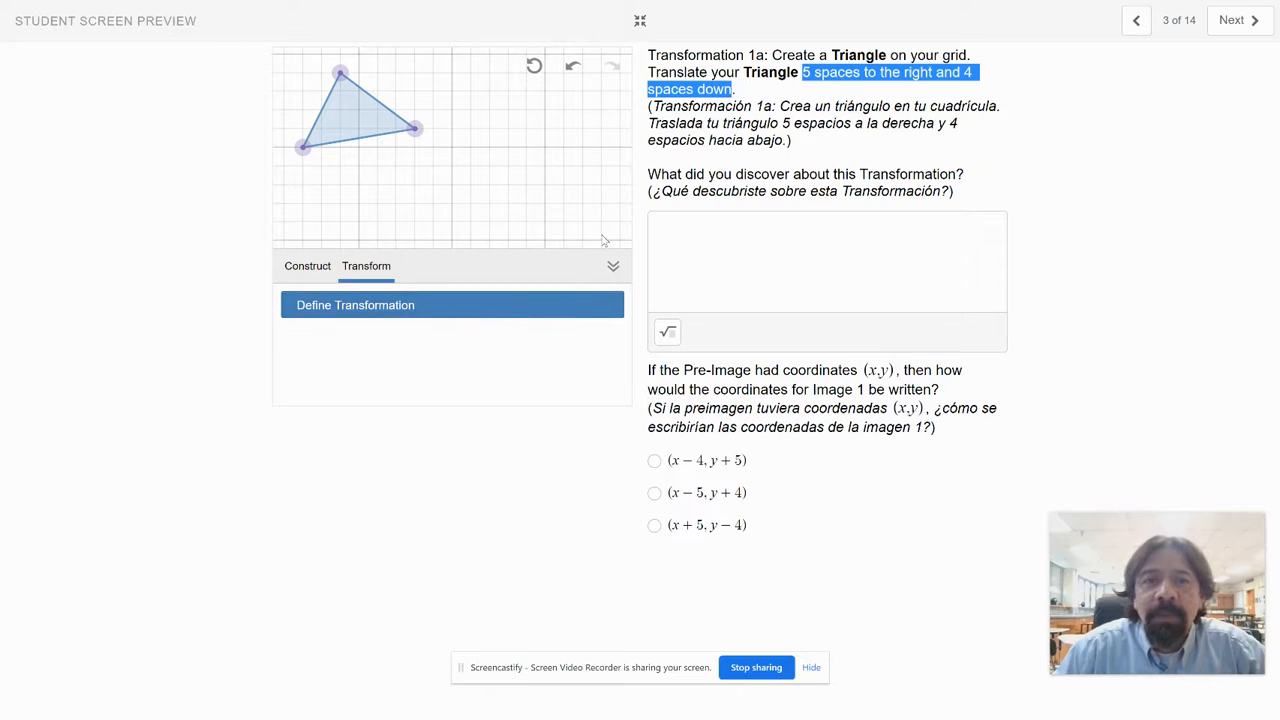
Step: Define a translation from the triangle's right vertex to the grid point 5 spaces right and 4 spaces down
click(418, 307)
click(340, 340)
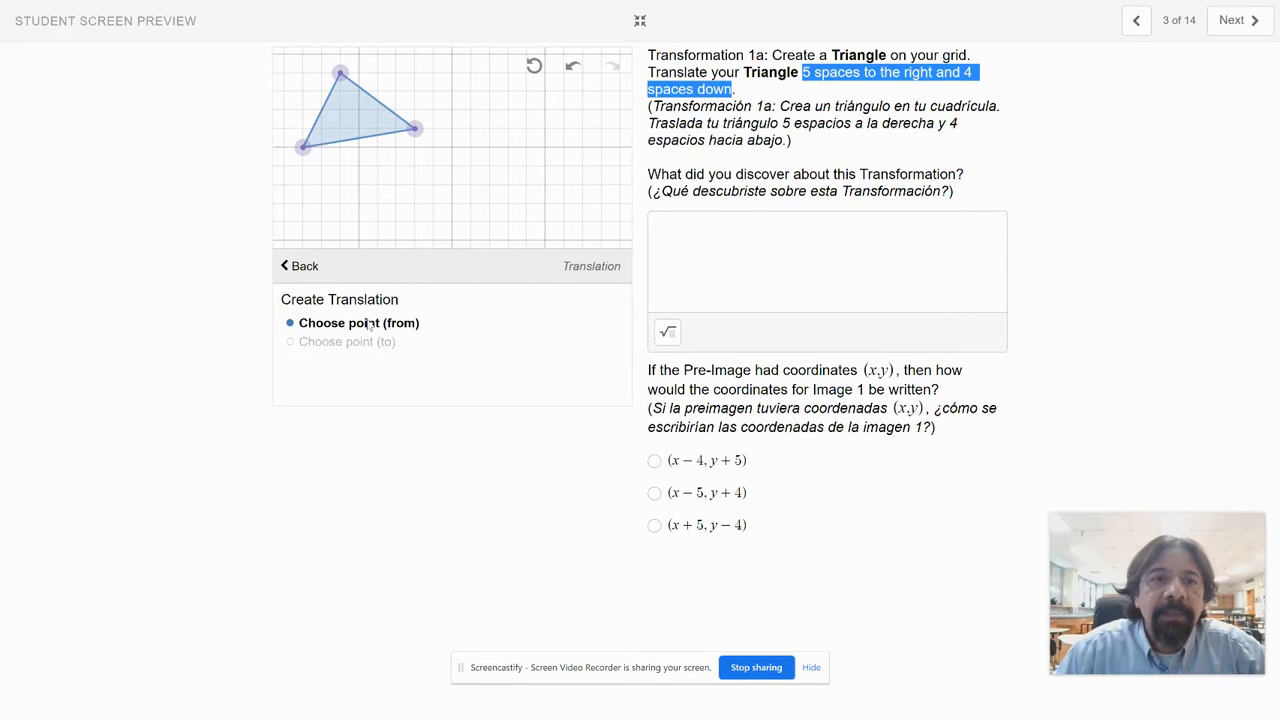
click(415, 130)
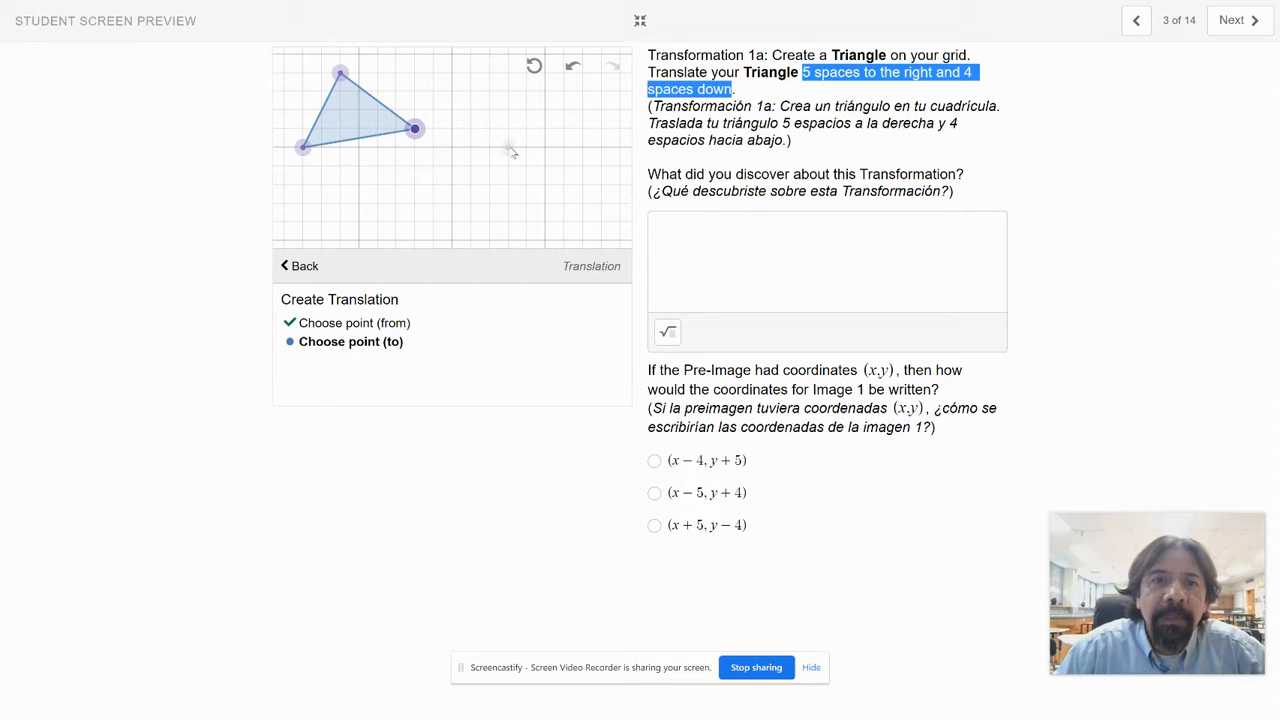
click(508, 206)
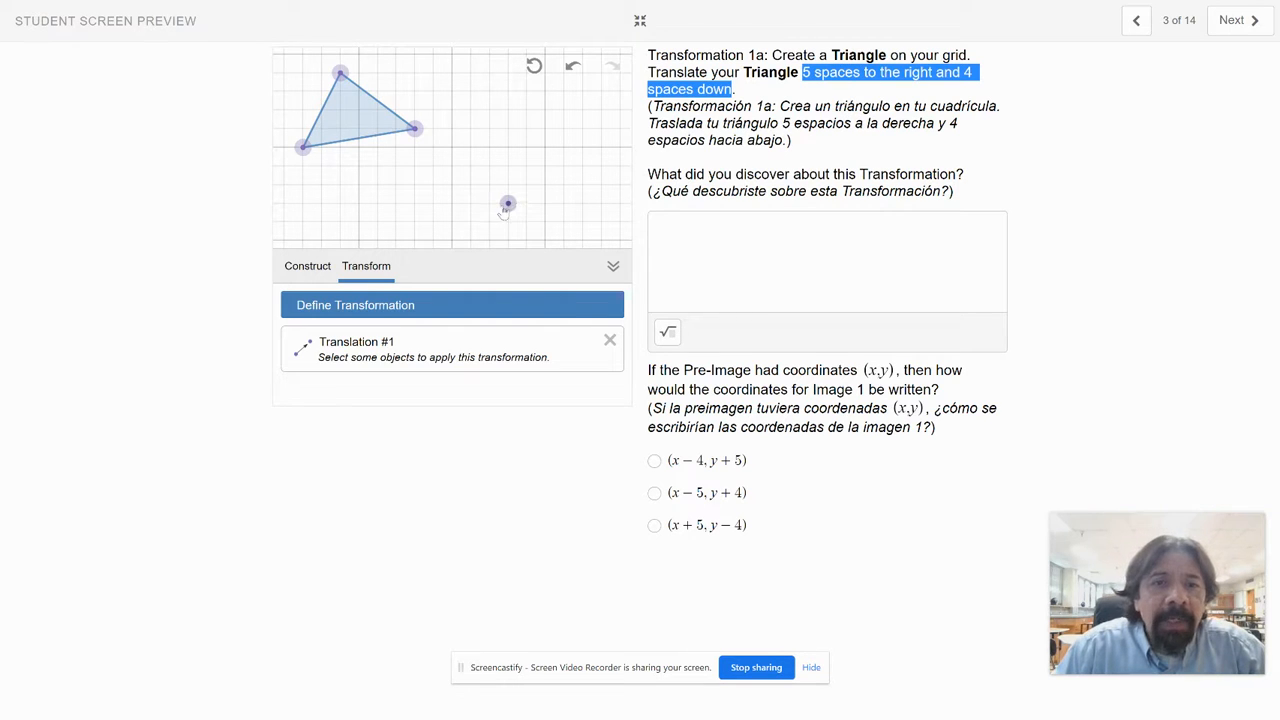
Step: Apply the translation to the triangle and to its top and lower-left vertices
click(349, 119)
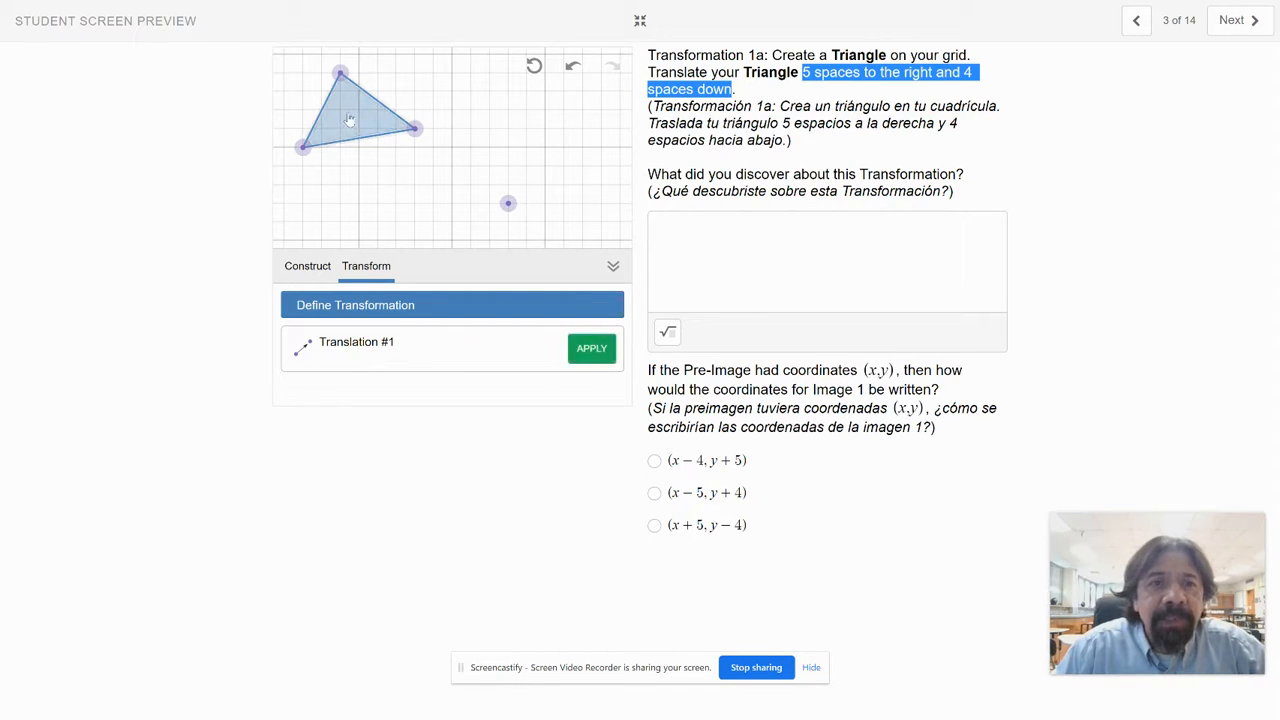
click(589, 354)
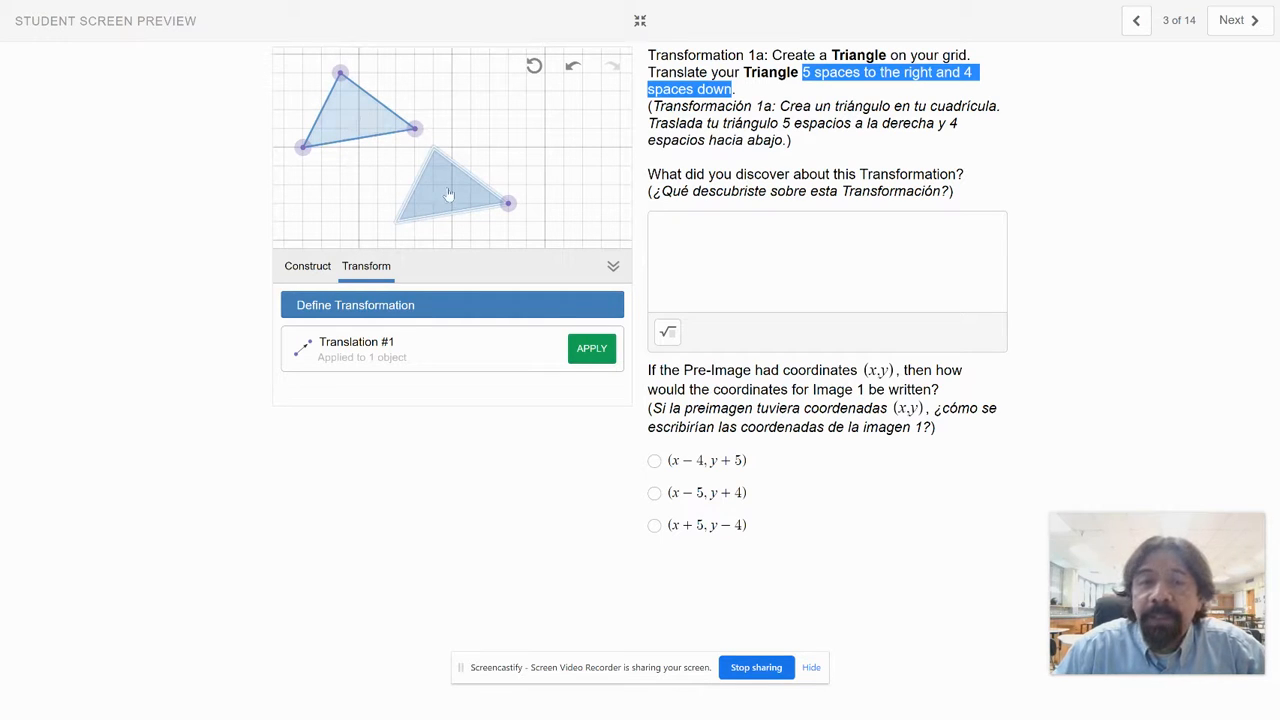
click(342, 76)
click(591, 348)
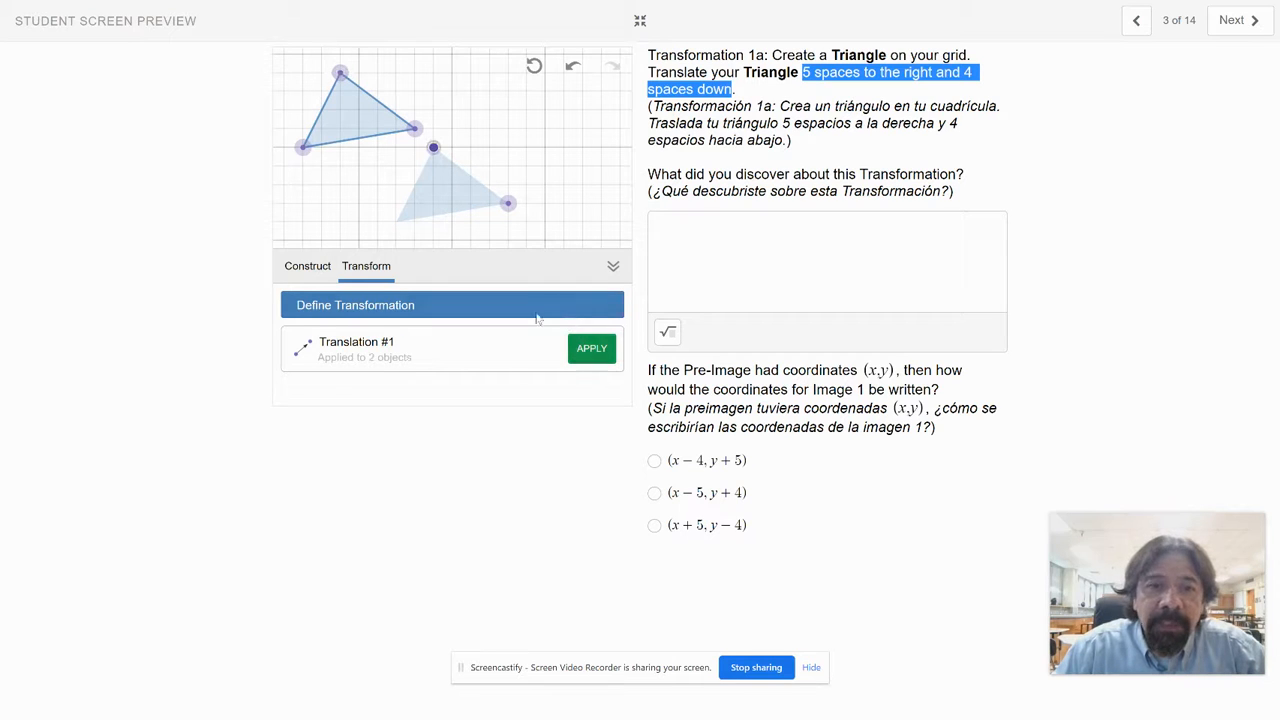
click(303, 147)
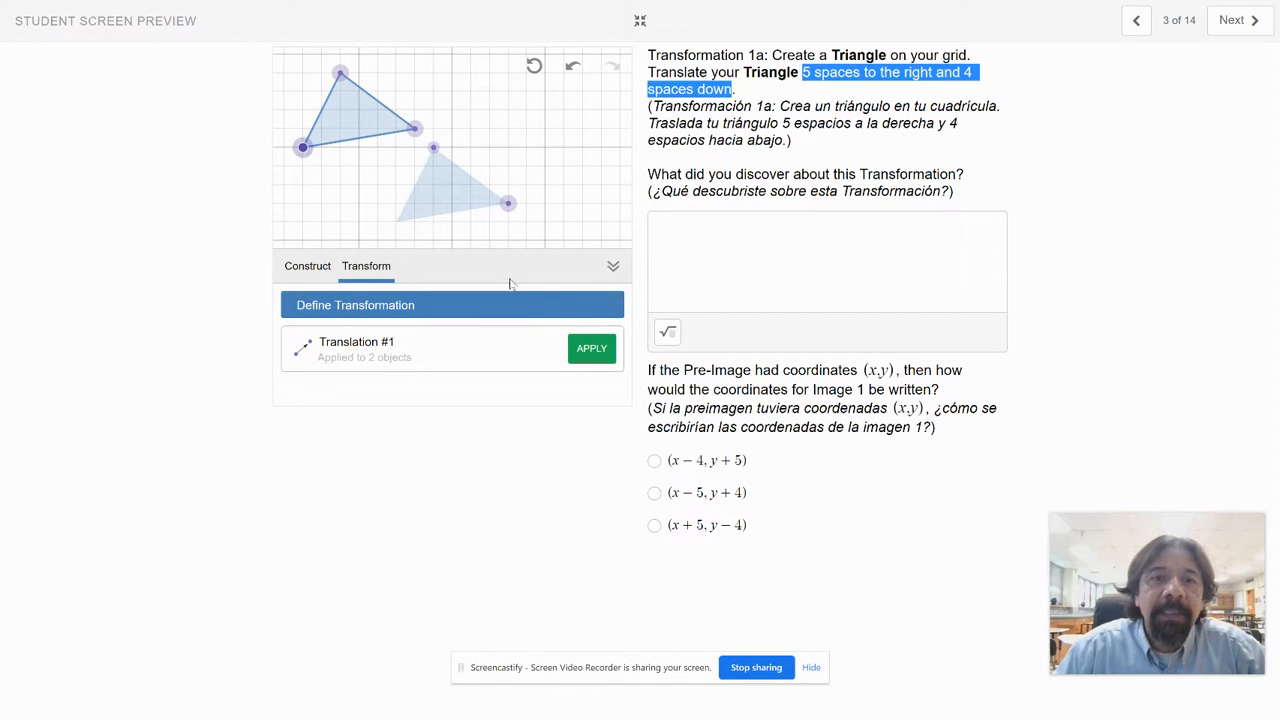
click(588, 350)
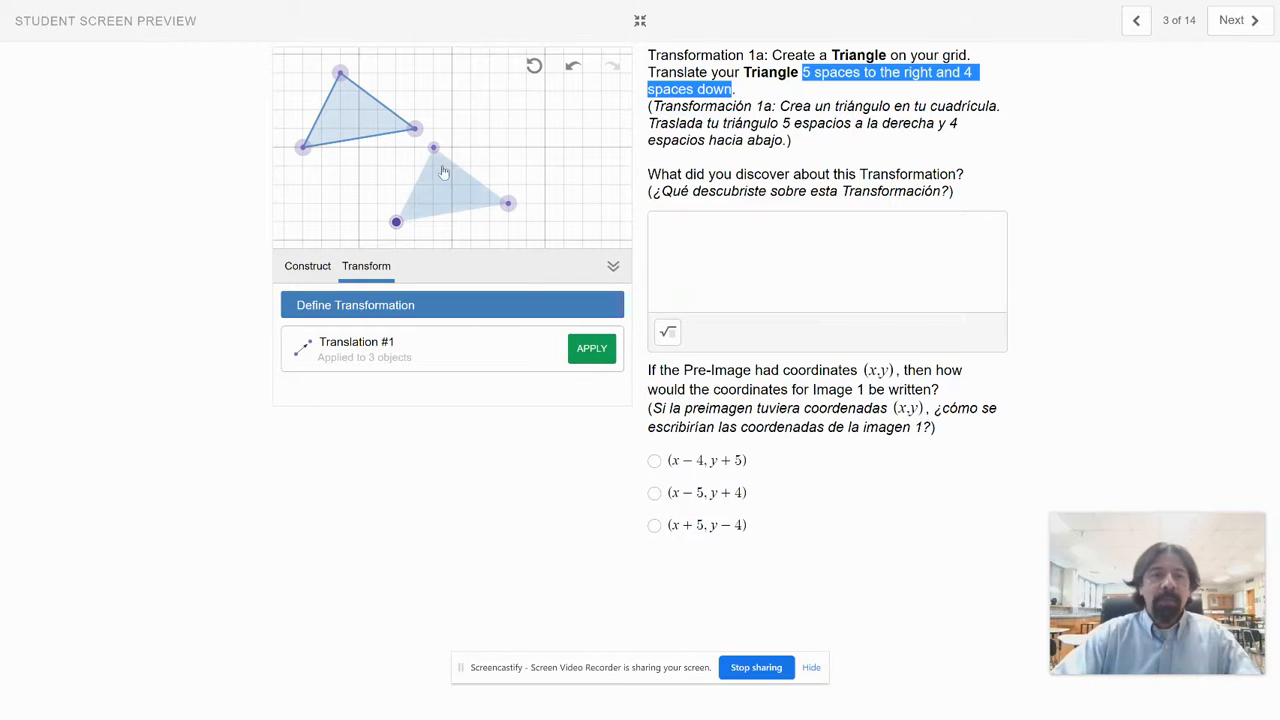
click(711, 239)
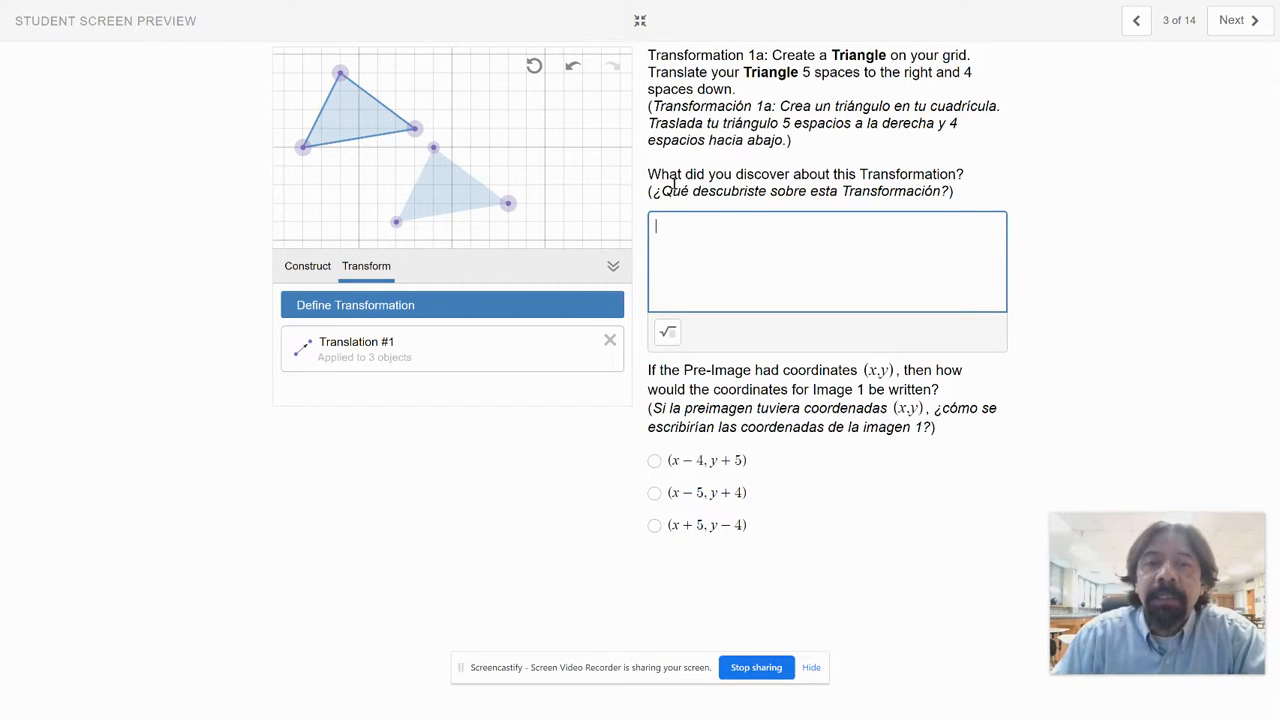
drag(660, 175, 948, 176)
click(827, 238)
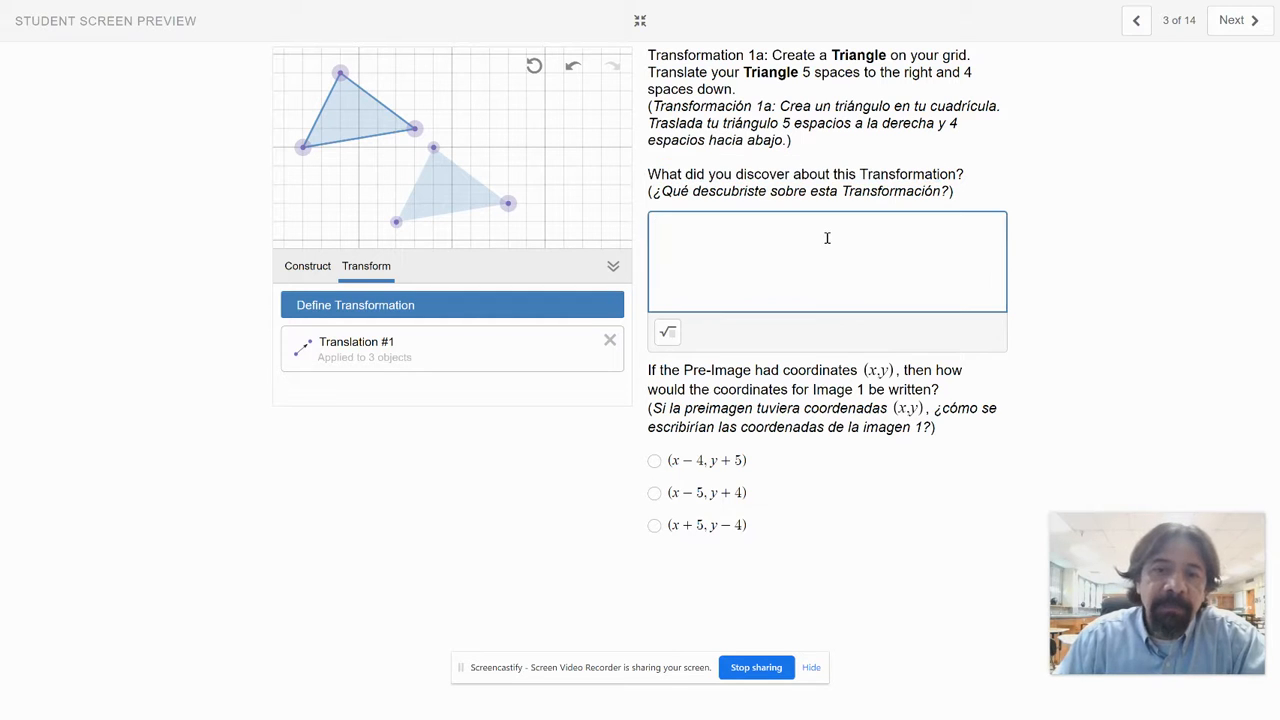
click(715, 494)
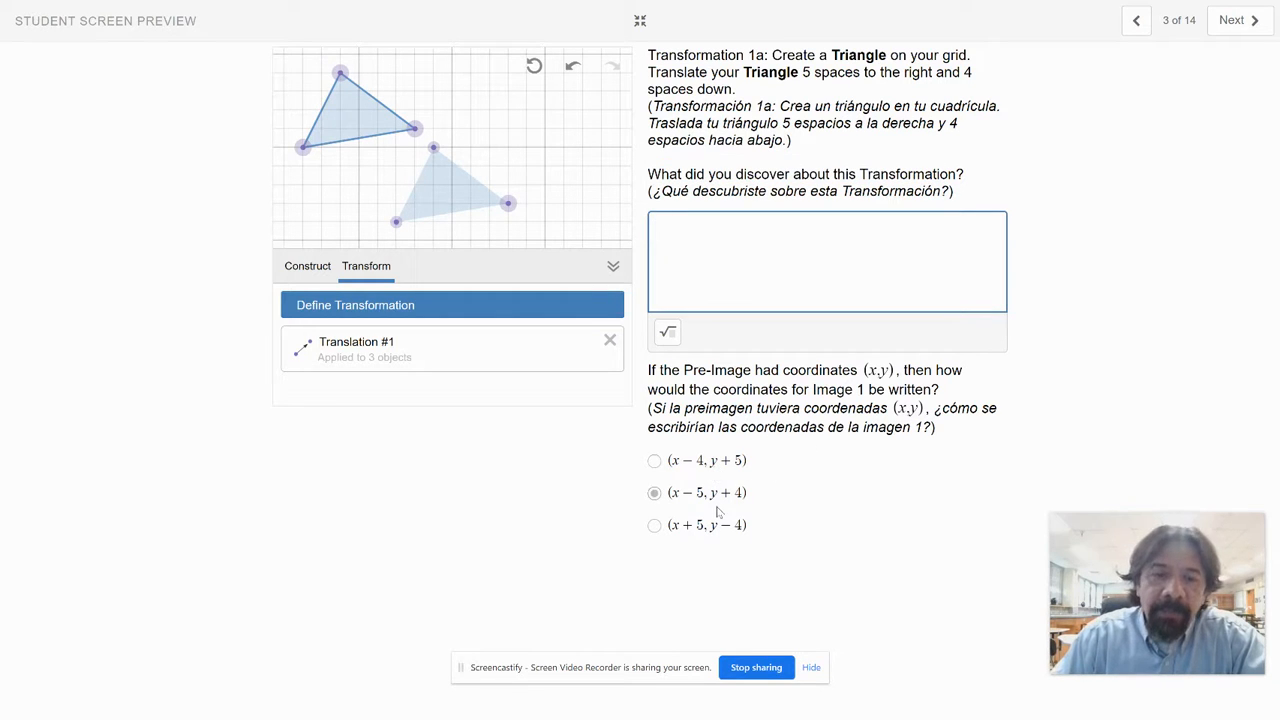
click(703, 526)
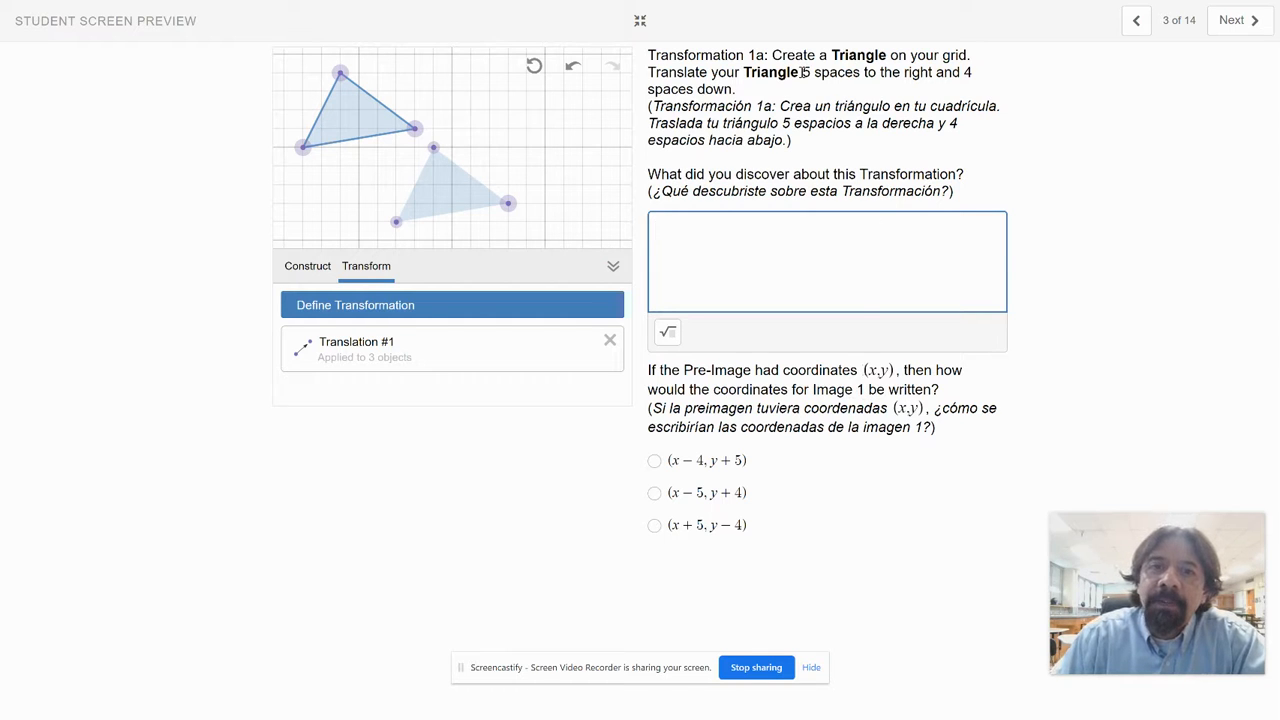
drag(803, 72, 742, 92)
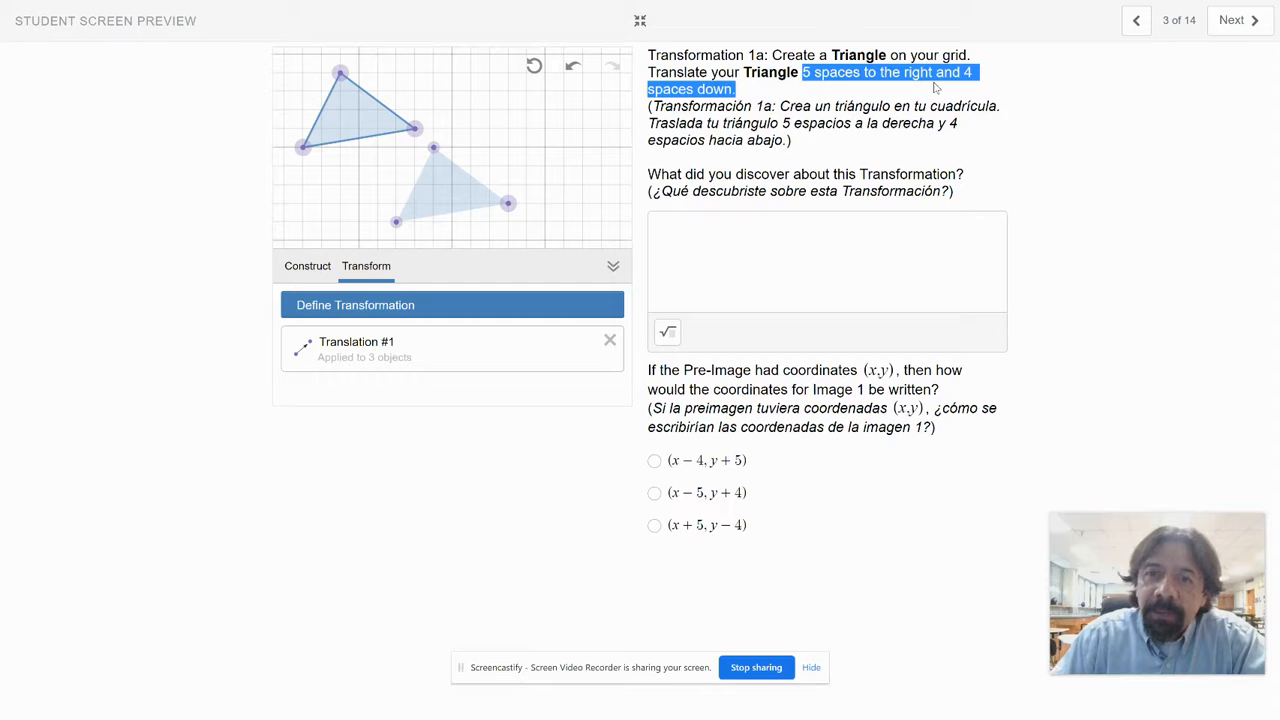
Step: Select (x − 4, y + 5) as the coordinates of Image 1 and place the cursor in the explanation field
click(718, 463)
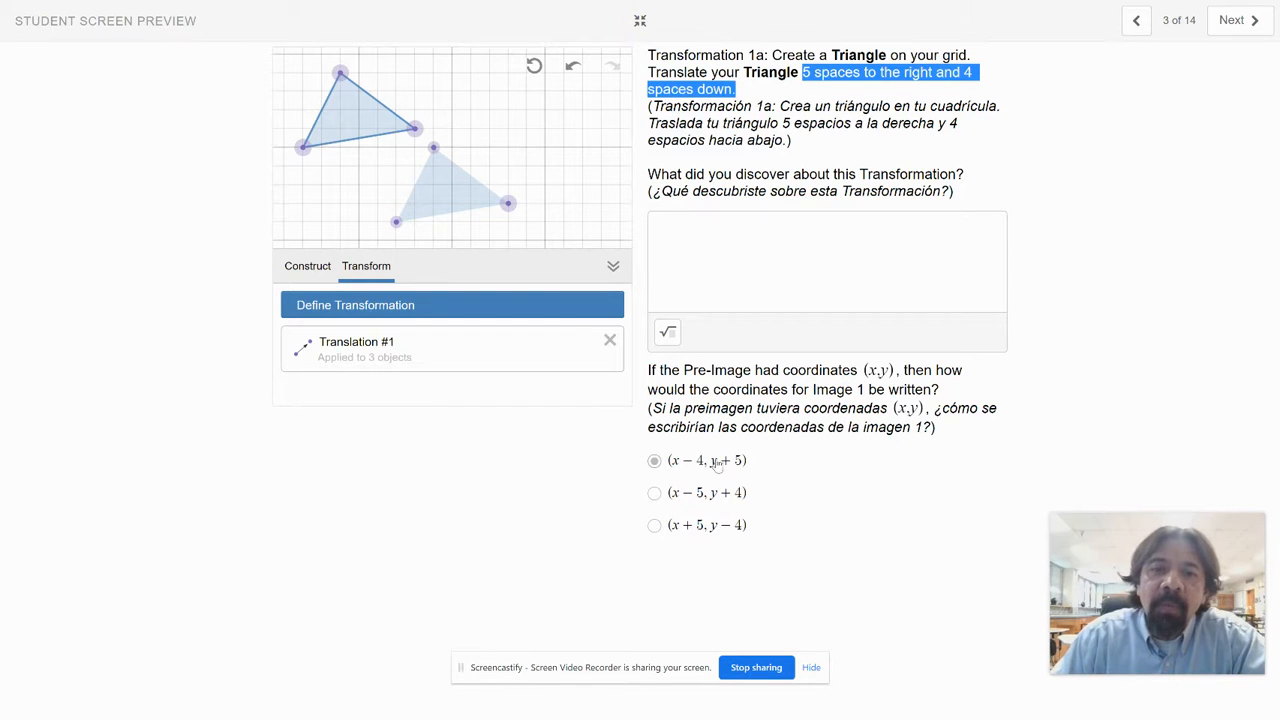
click(707, 484)
click(707, 514)
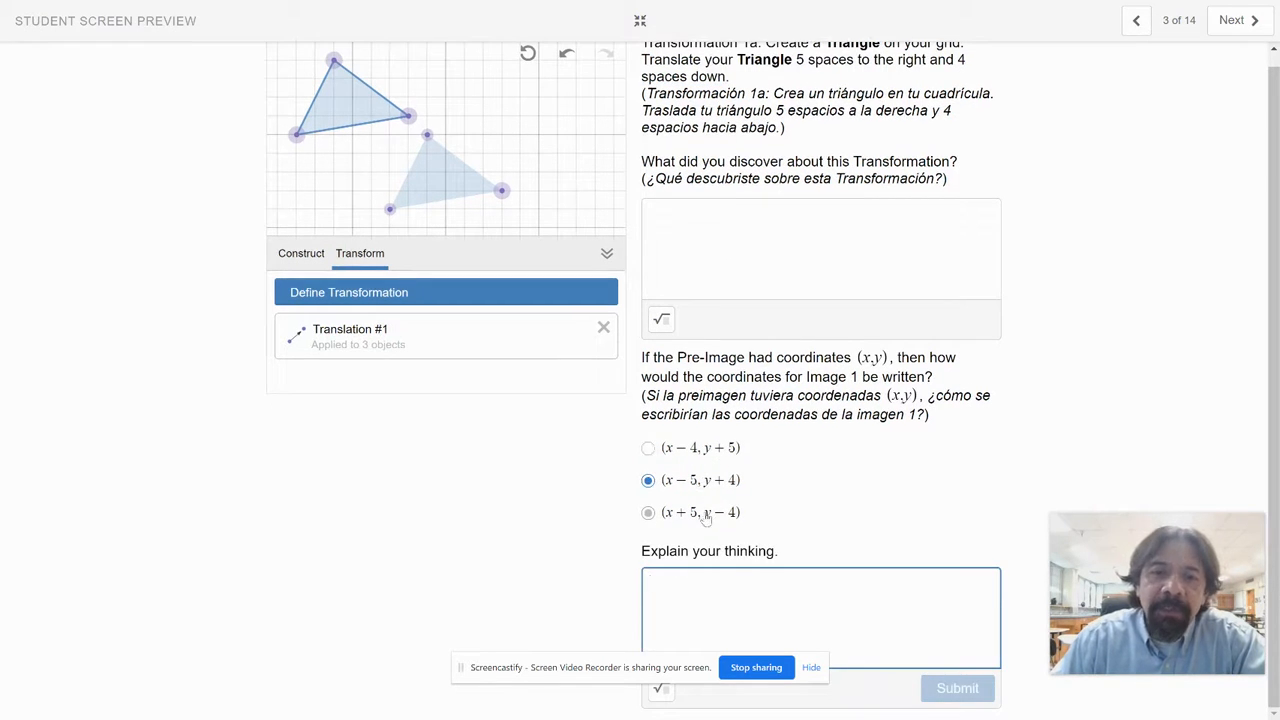
click(700, 482)
click(702, 449)
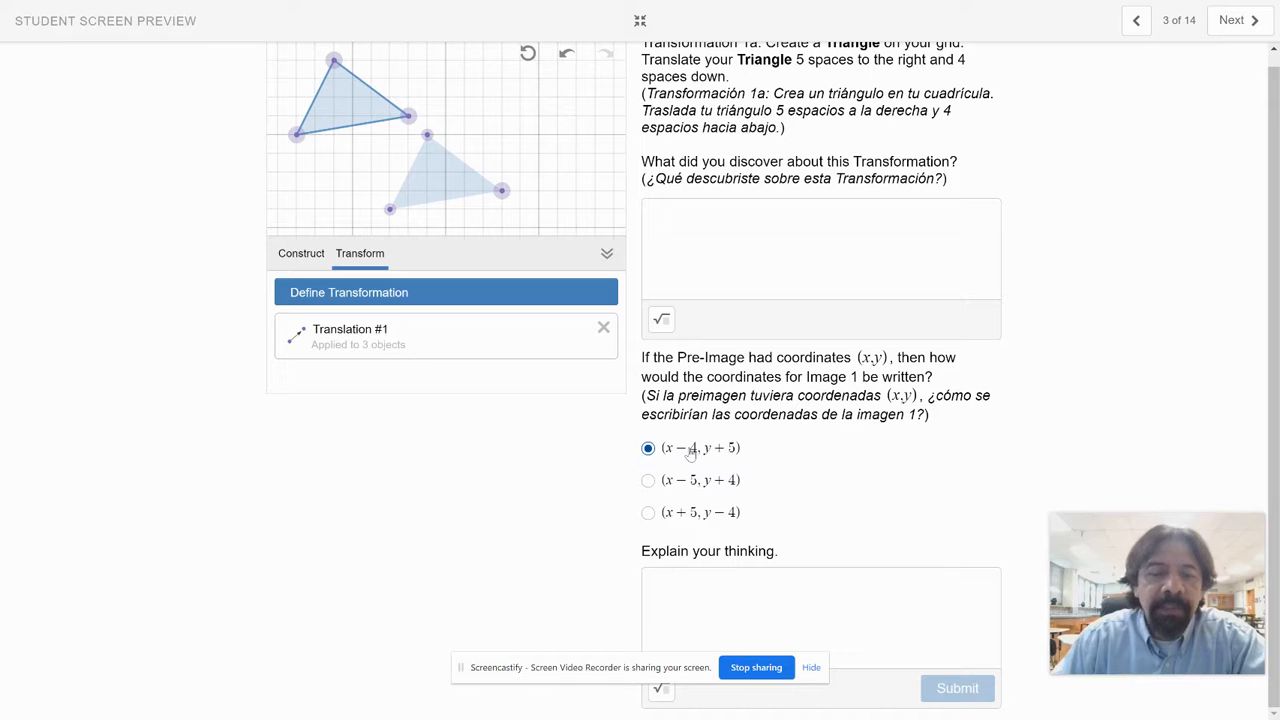
click(674, 578)
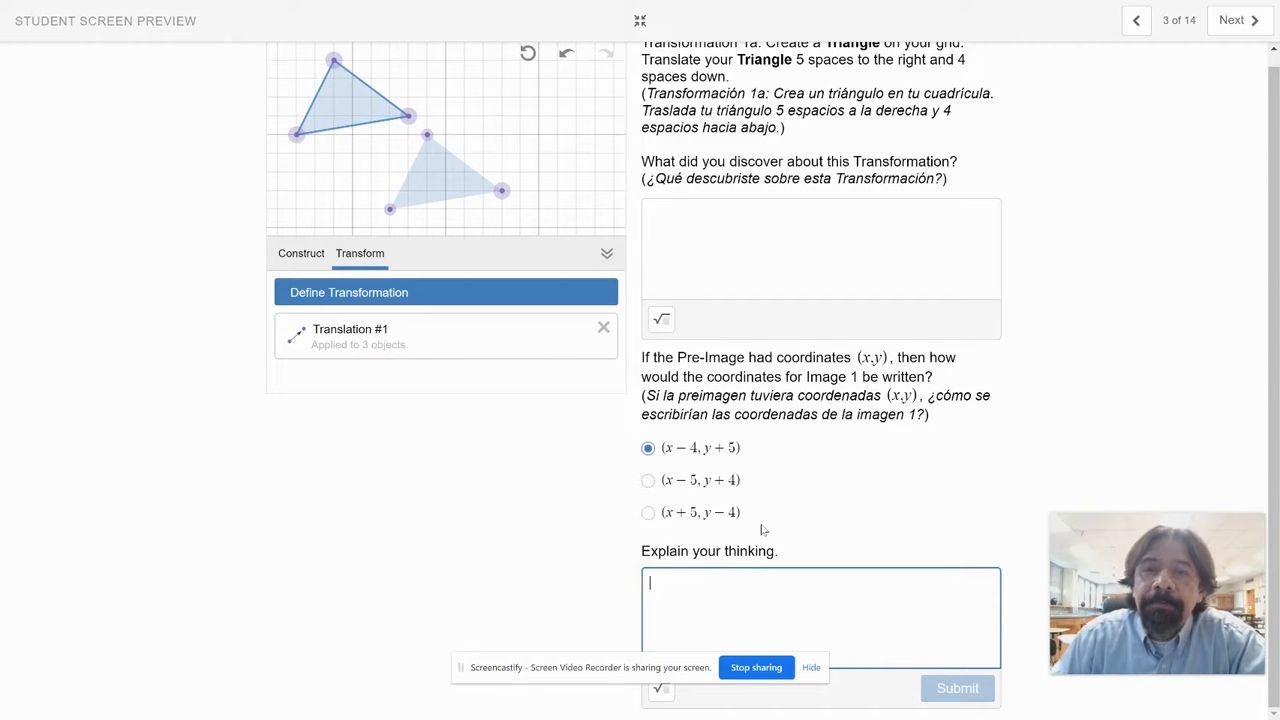
Step: Highlight the translation distances, go to the Transformation 1b screen and highlight the word Quadrilateral in its instructions
click(800, 60)
drag(800, 60, 742, 82)
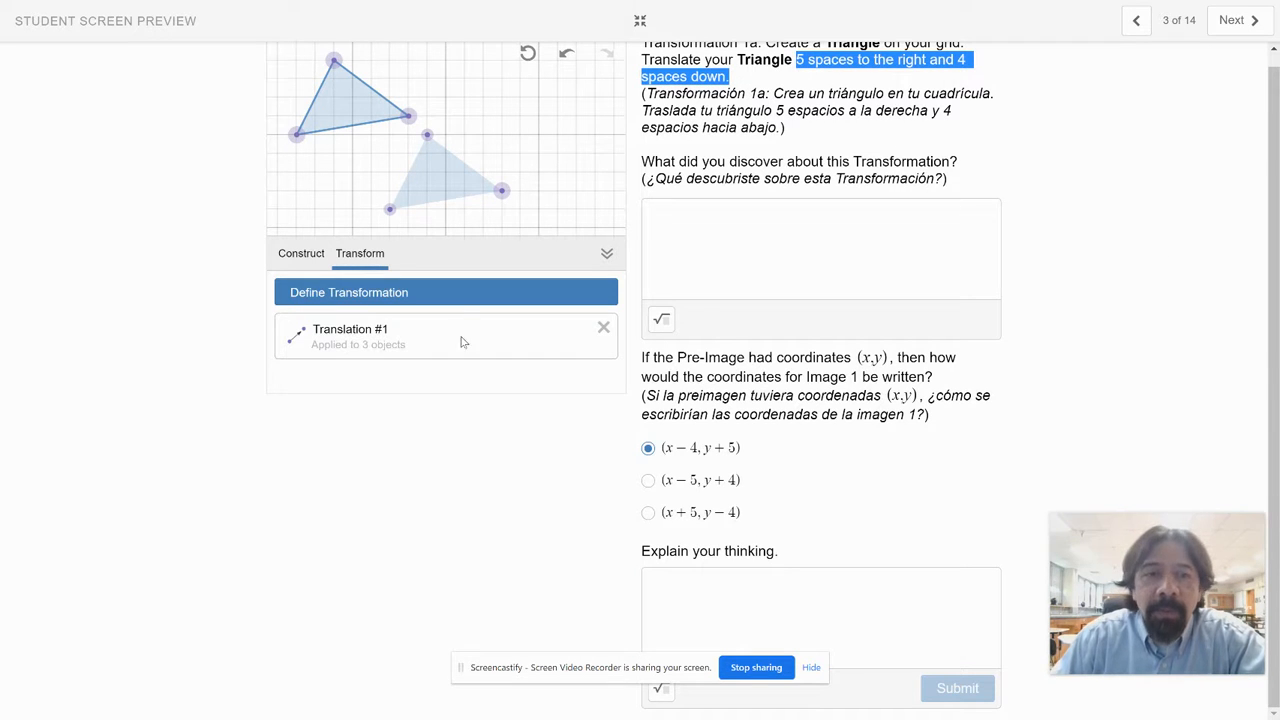
click(1236, 20)
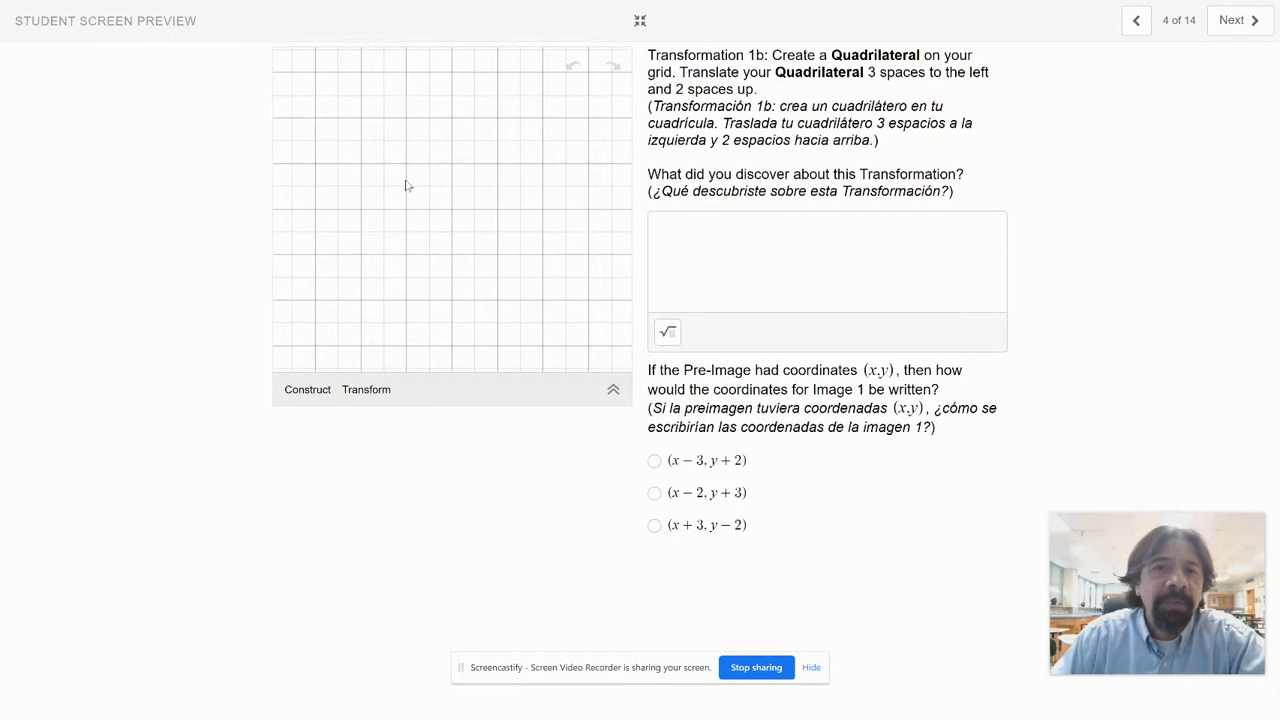
double_click(866, 55)
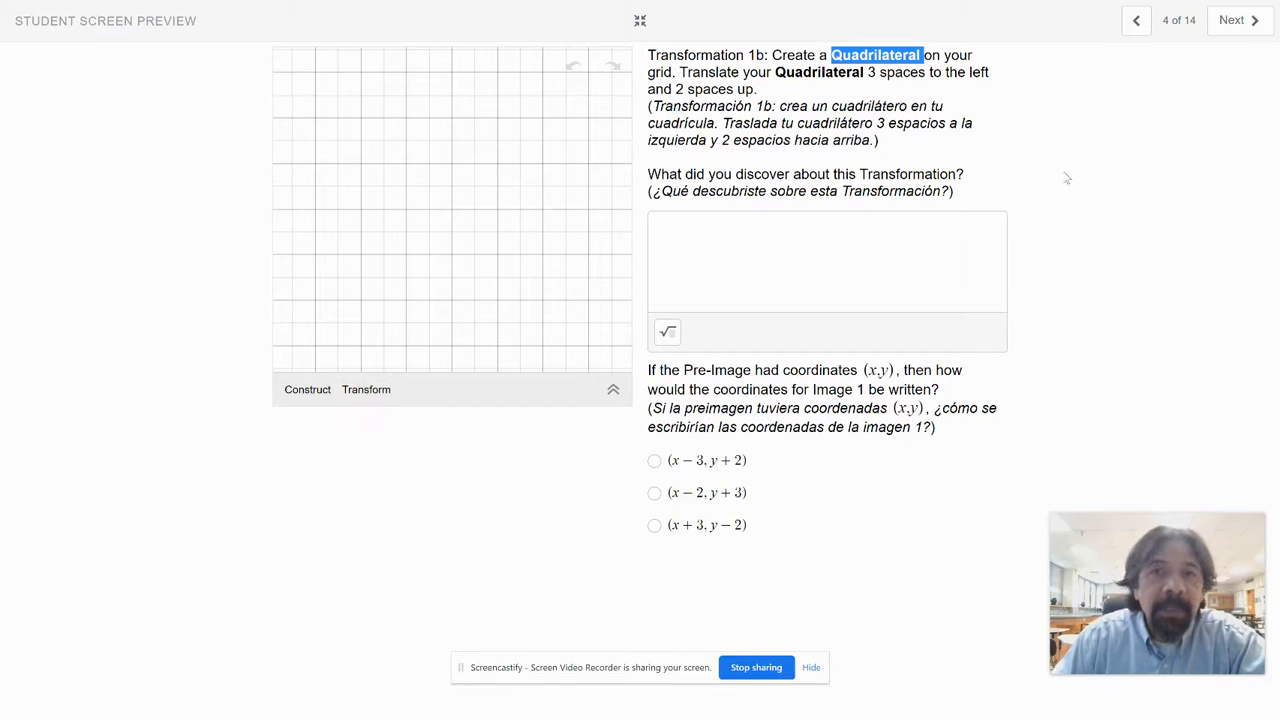
Step: Highlight the word Translate, go to screen 5 and highlight Sketch Tool in its instructions
double_click(712, 73)
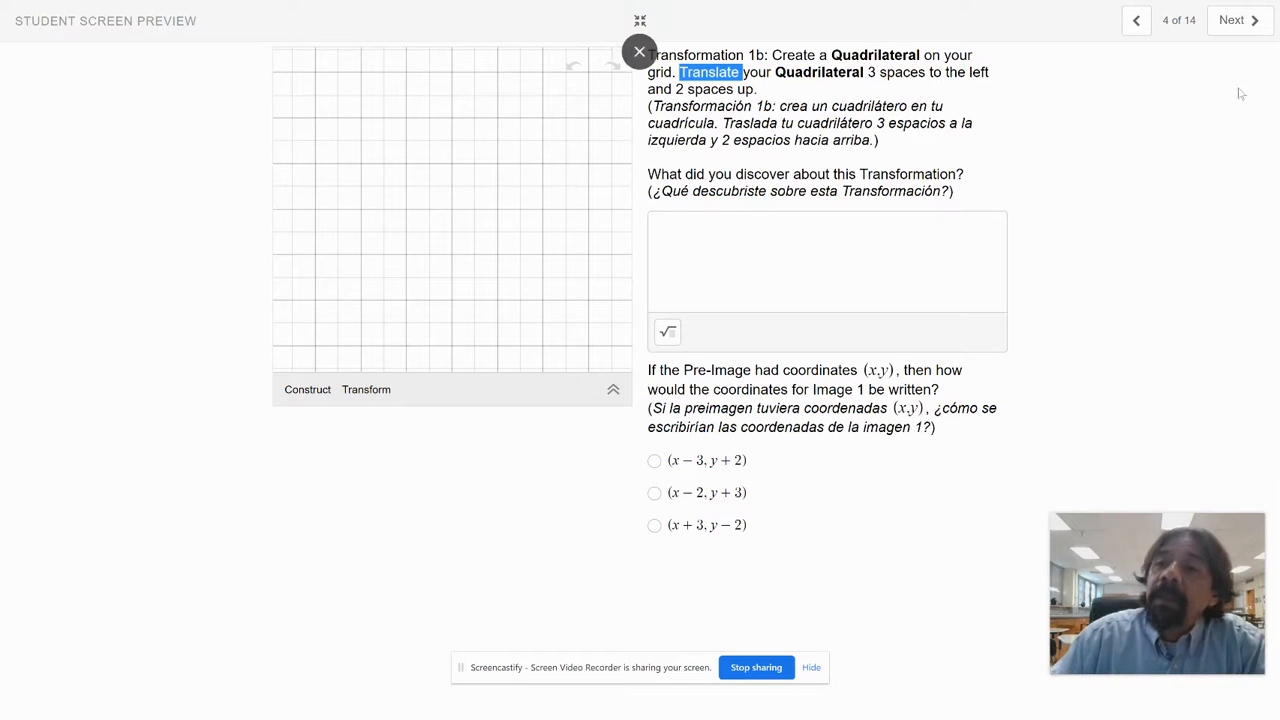
click(1234, 21)
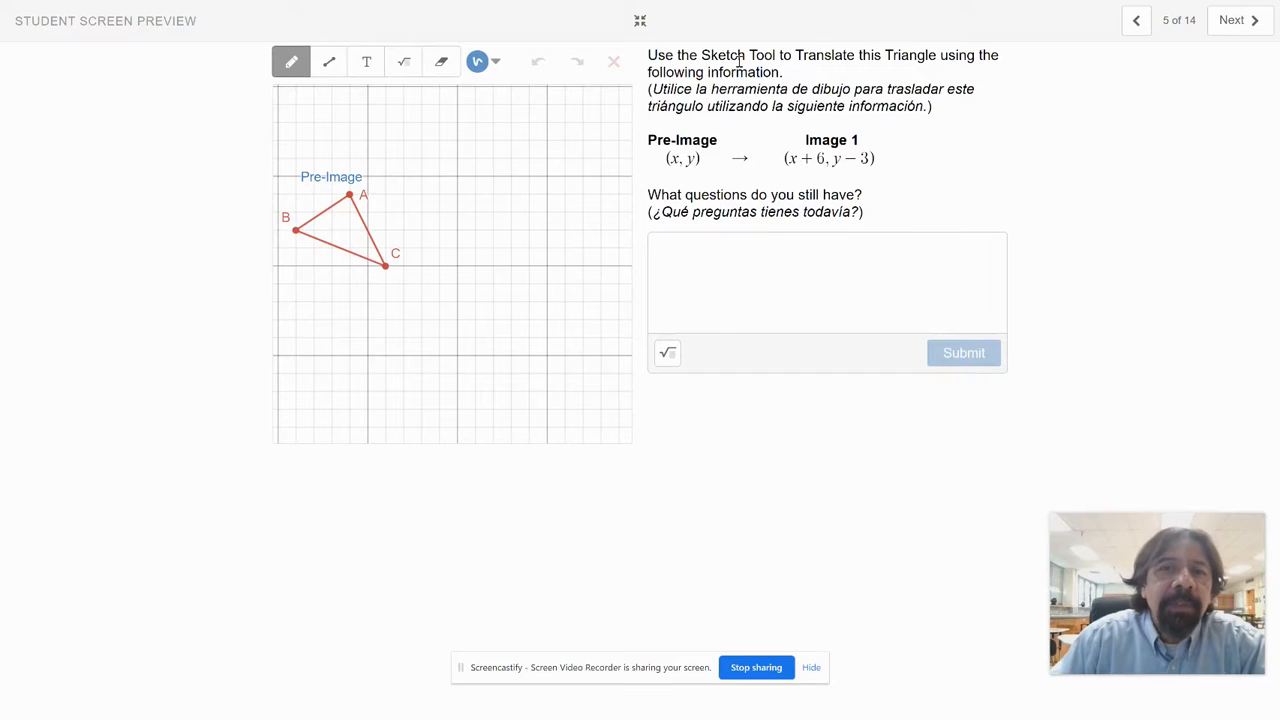
drag(764, 52, 777, 50)
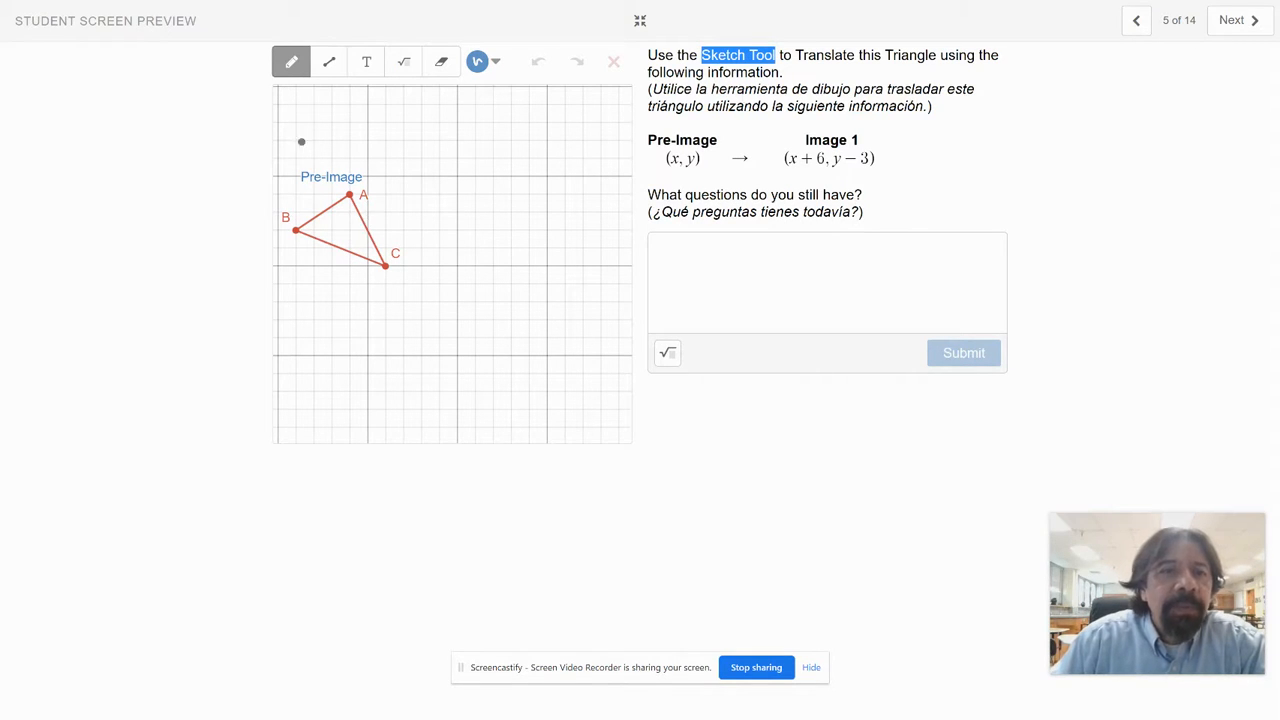
Step: Sketch three points to the right of the pre-image triangle and join them with straight lines into a second triangle
click(330, 63)
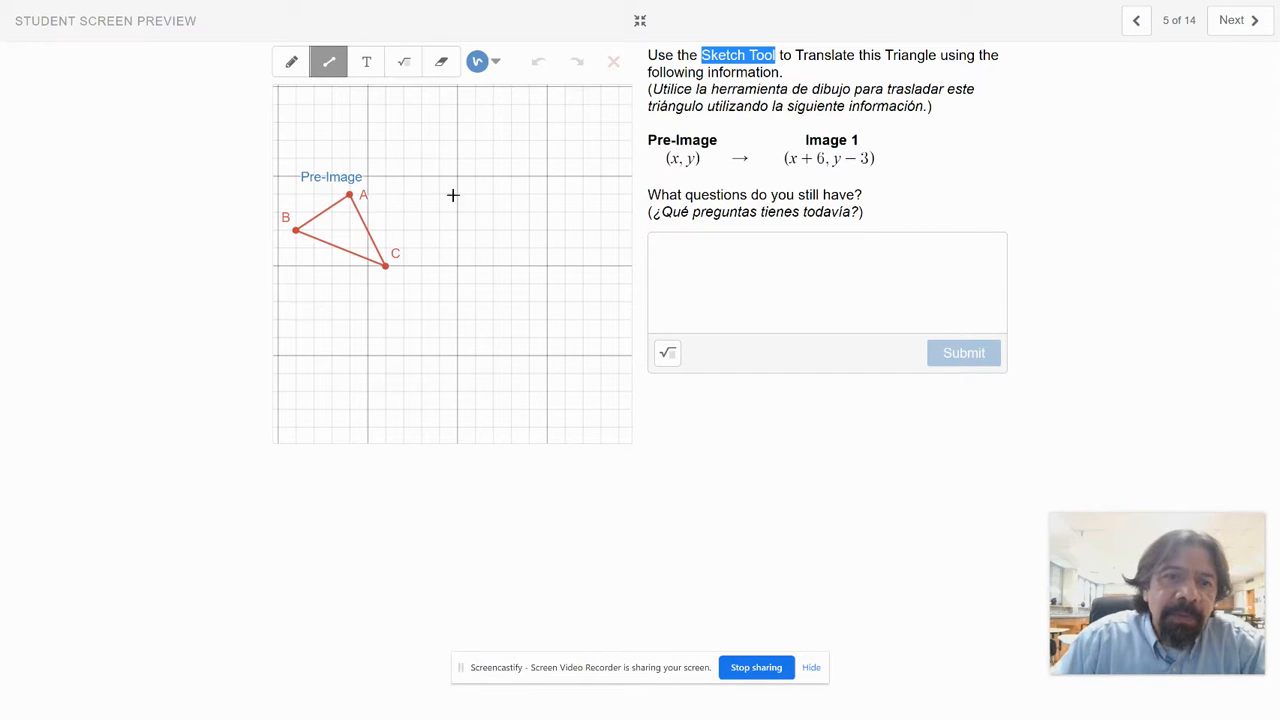
click(458, 247)
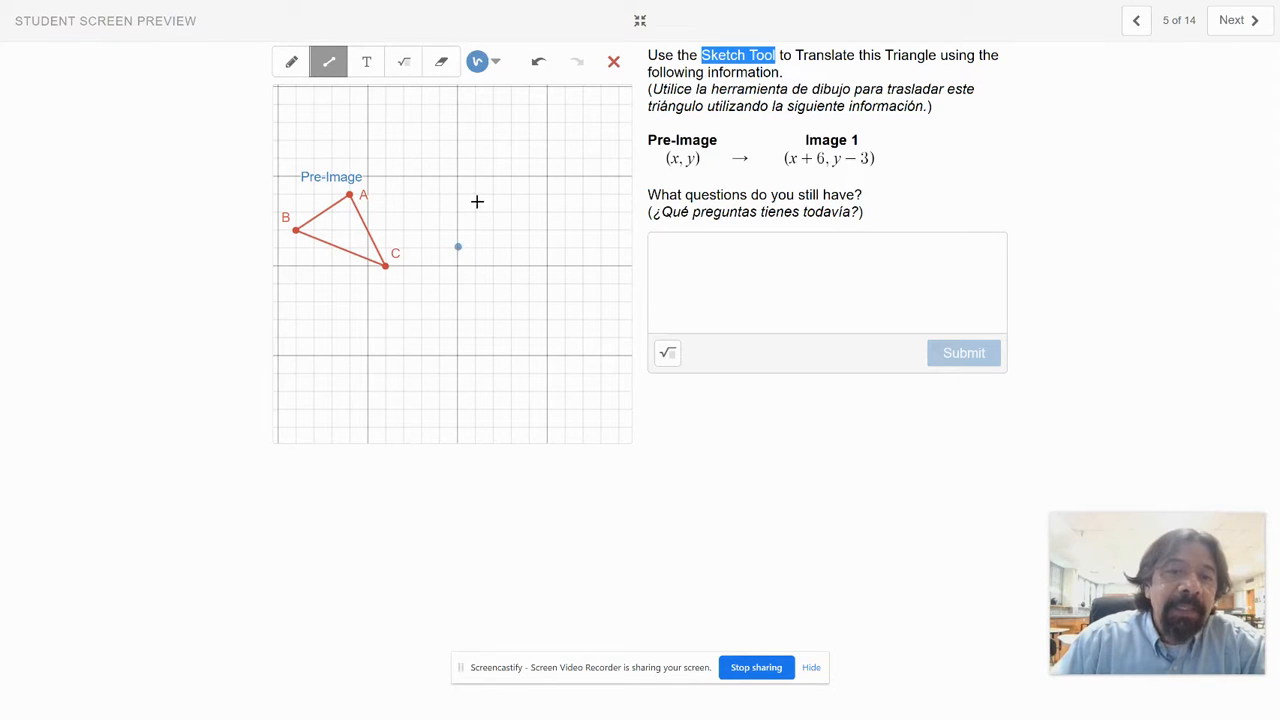
click(510, 211)
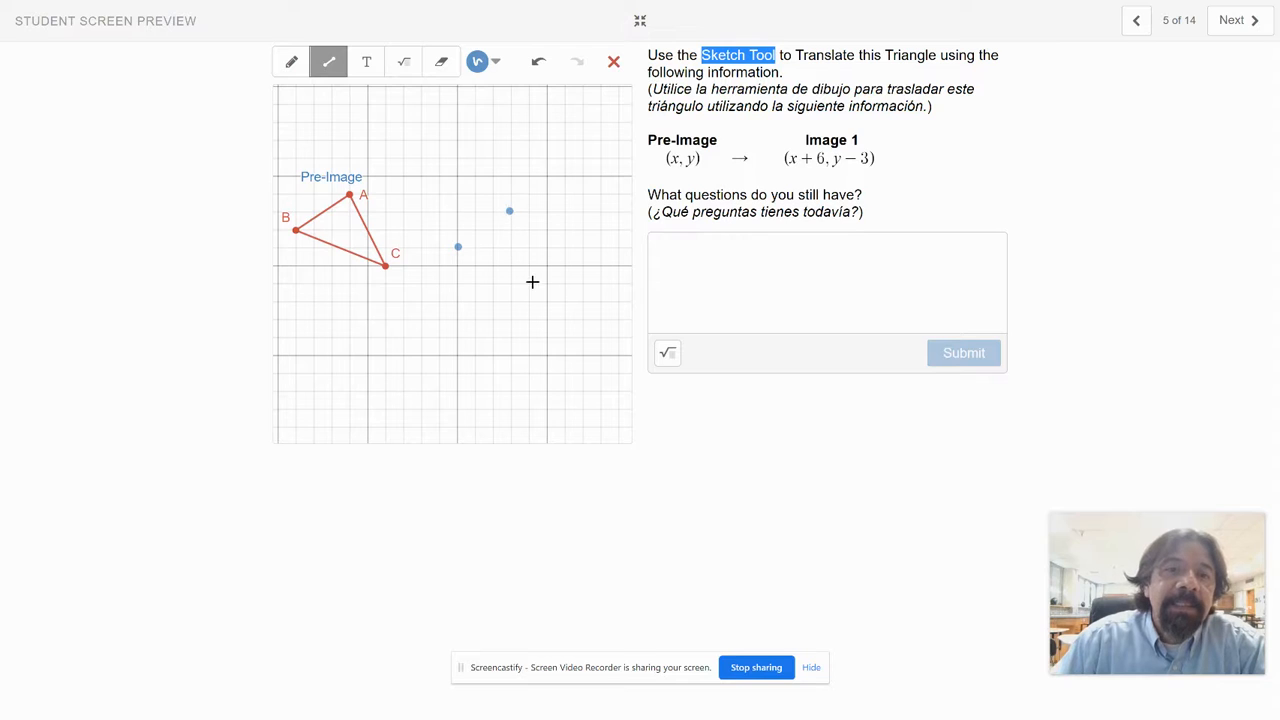
click(529, 284)
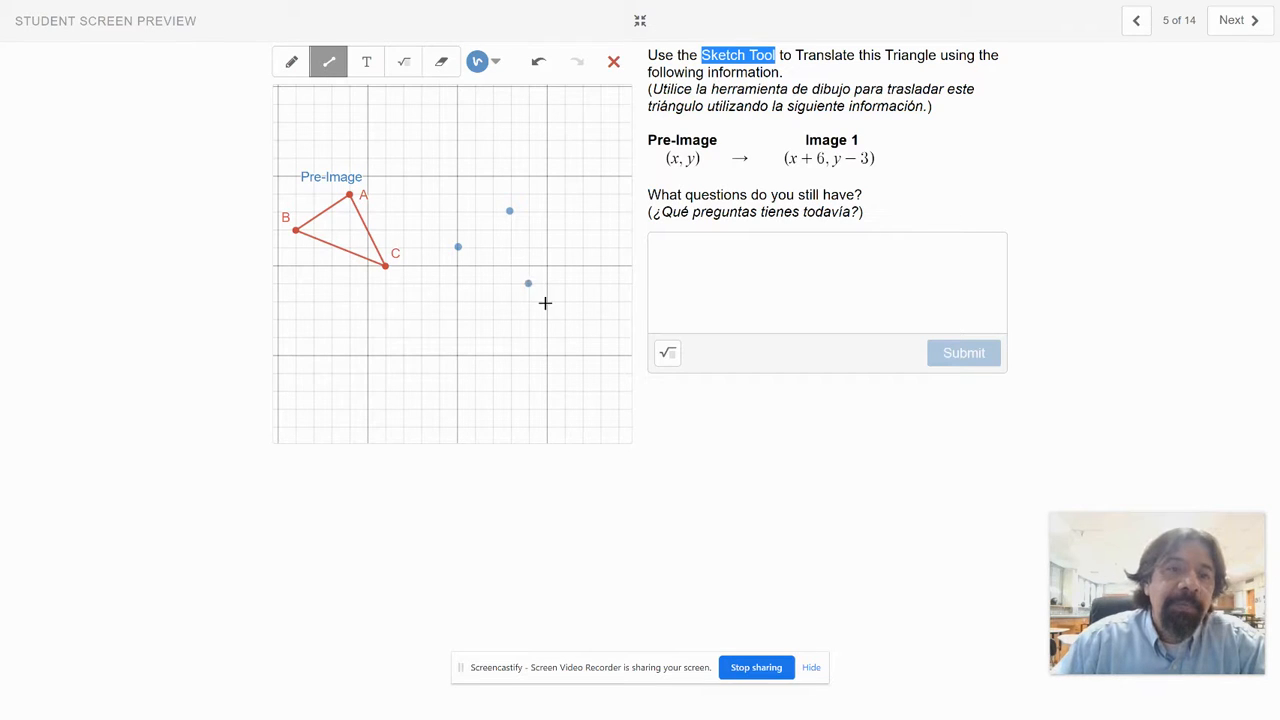
click(336, 68)
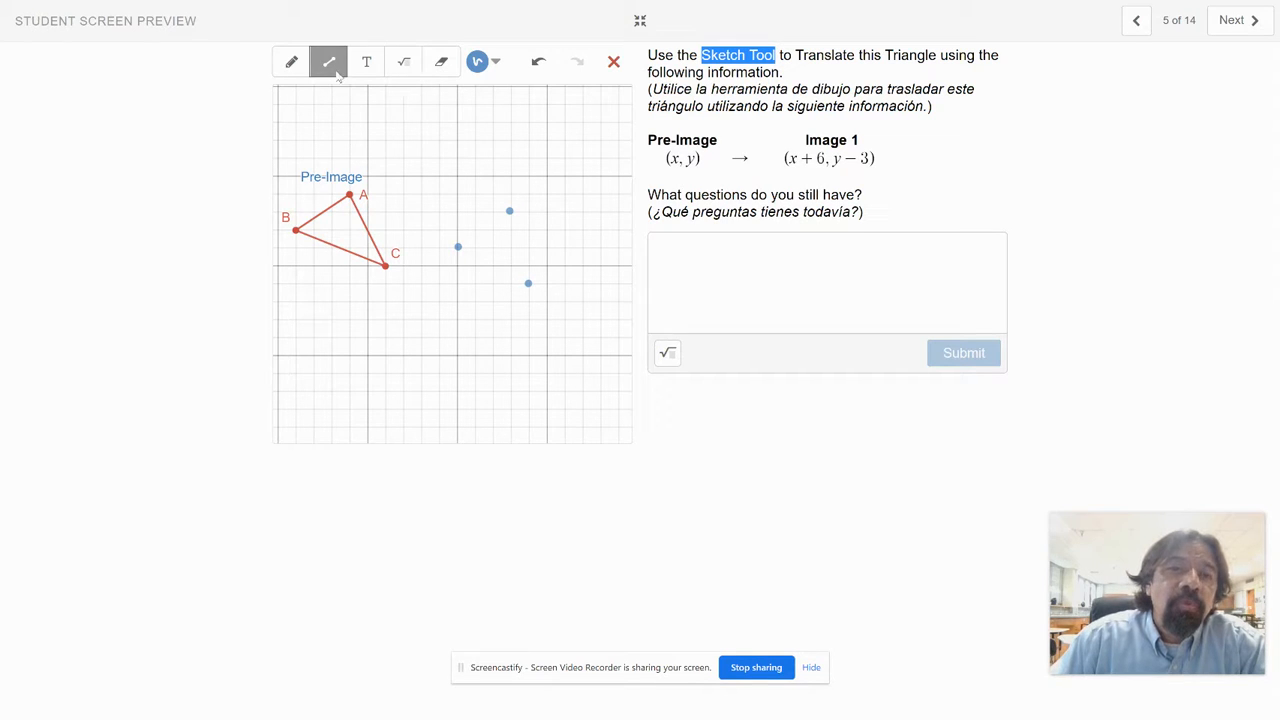
mouse_move(457, 247)
mouse_down()
mouse_move(510, 210)
mouse_move(530, 286)
mouse_move(457, 246)
mouse_up()
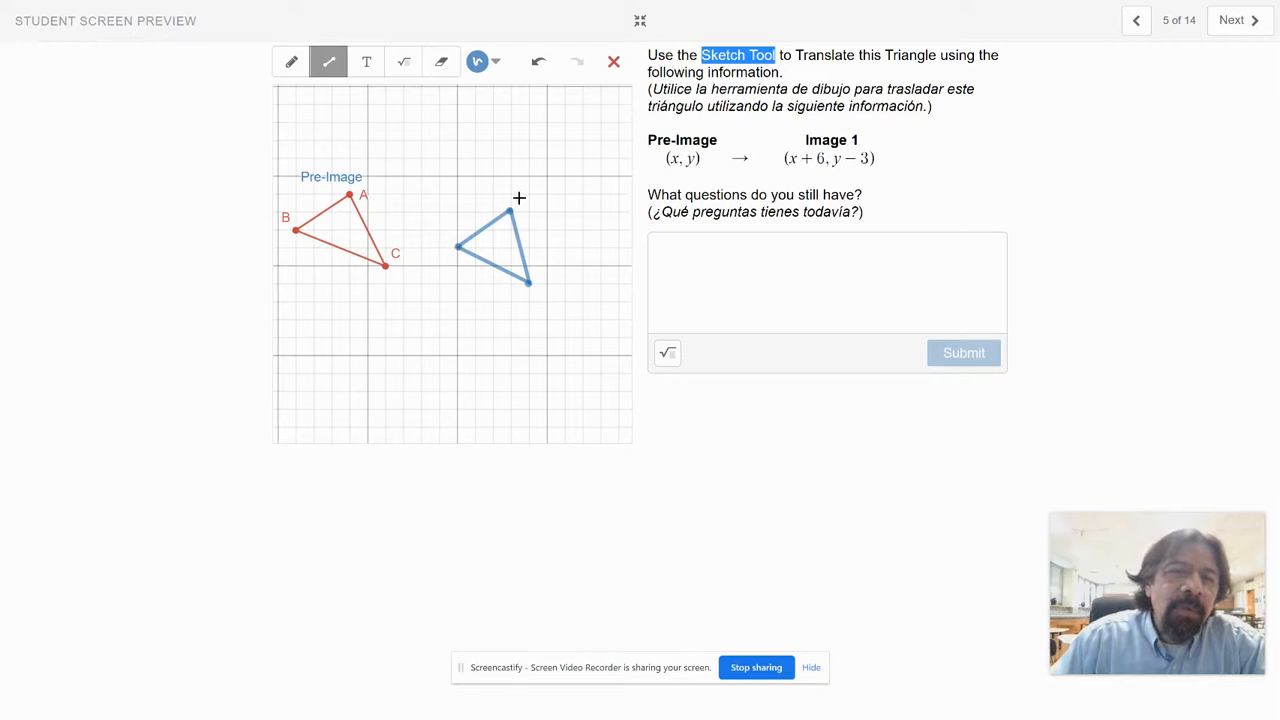
Step: Erase the sketched triangle, switch back to the freehand pencil and place the cursor in the questions field
click(441, 62)
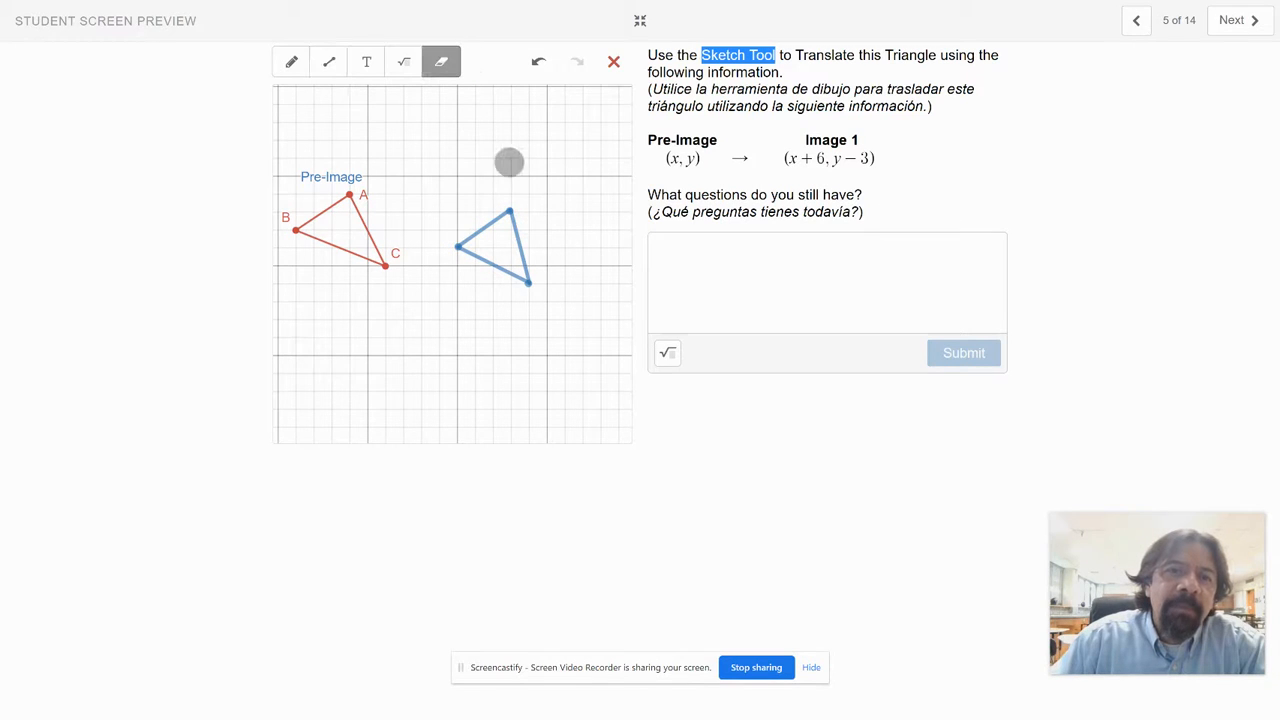
mouse_move(514, 209)
mouse_down()
mouse_move(457, 243)
mouse_move(522, 260)
mouse_move(477, 257)
mouse_up()
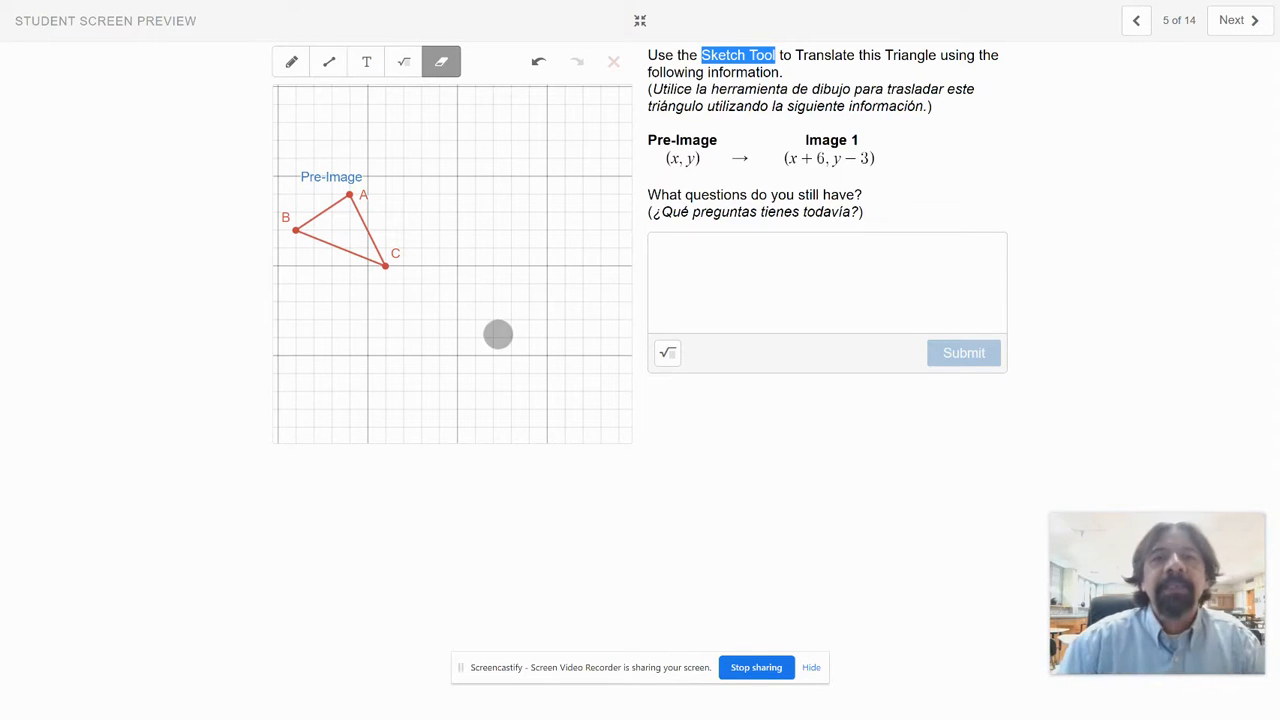
click(291, 62)
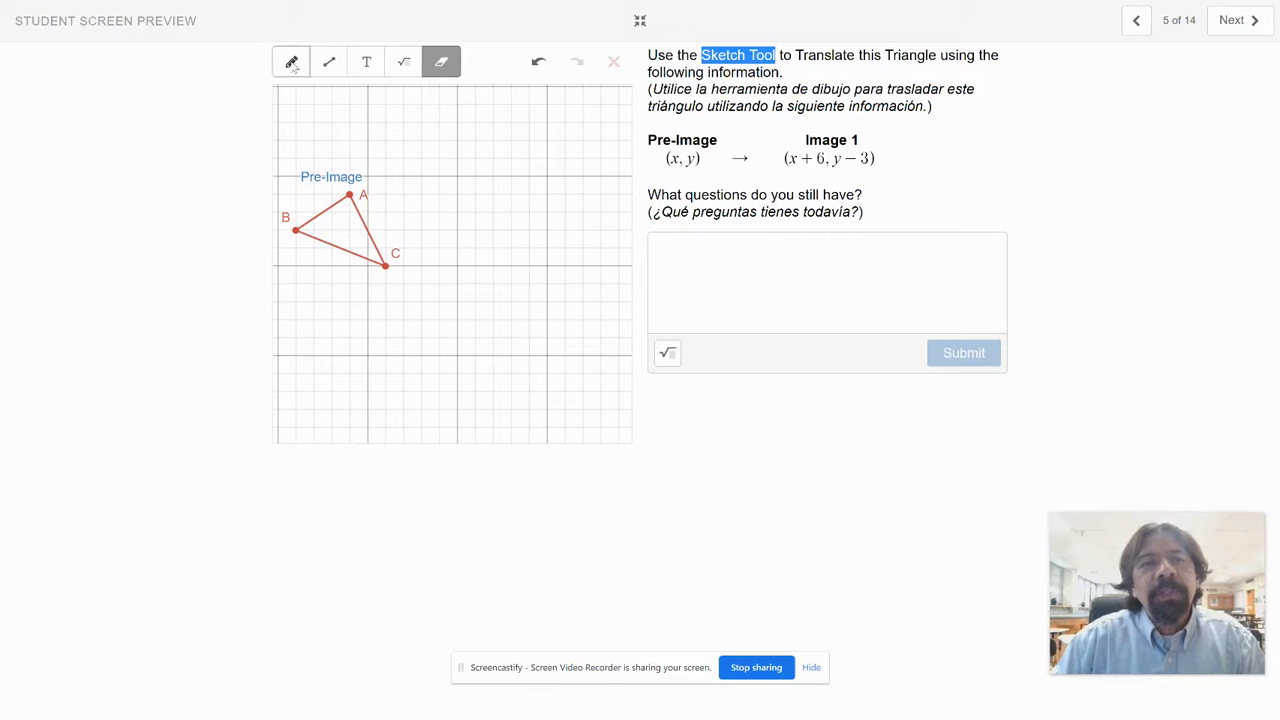
click(690, 260)
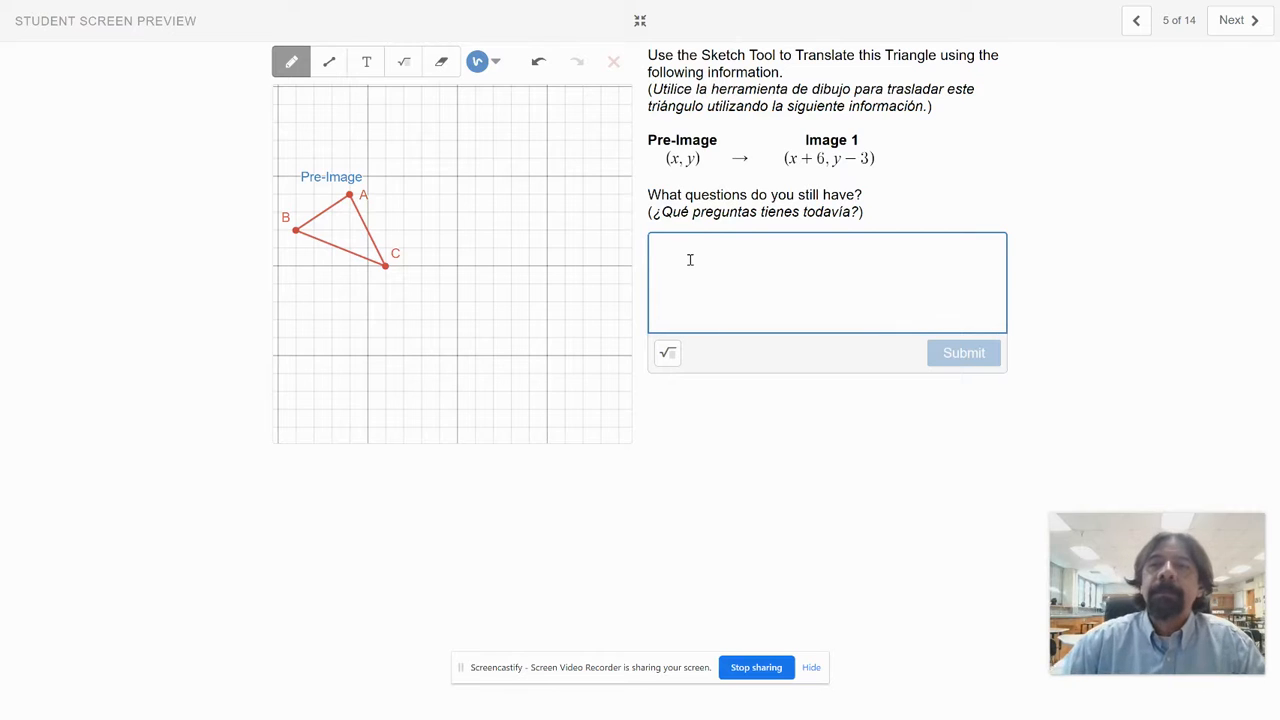
Step: Go to the Transformation 2a screen and highlight the words Triangle and Reflect in its instructions
click(1240, 22)
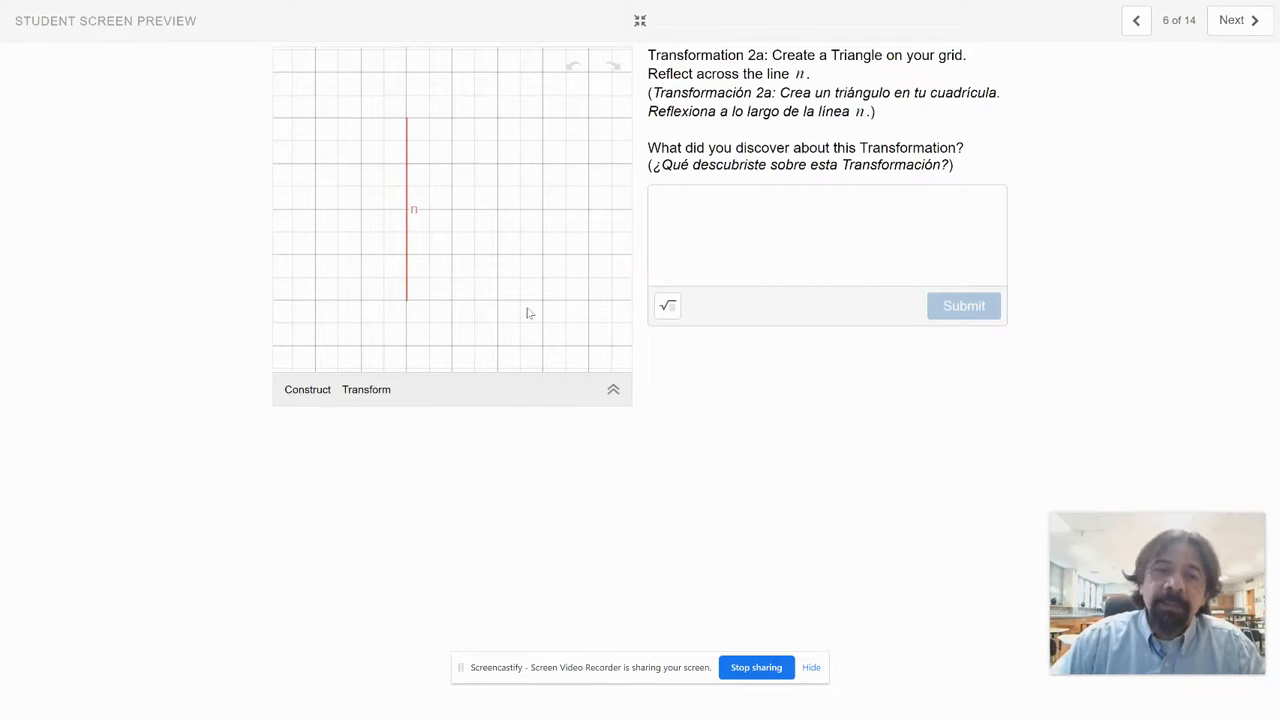
double_click(857, 57)
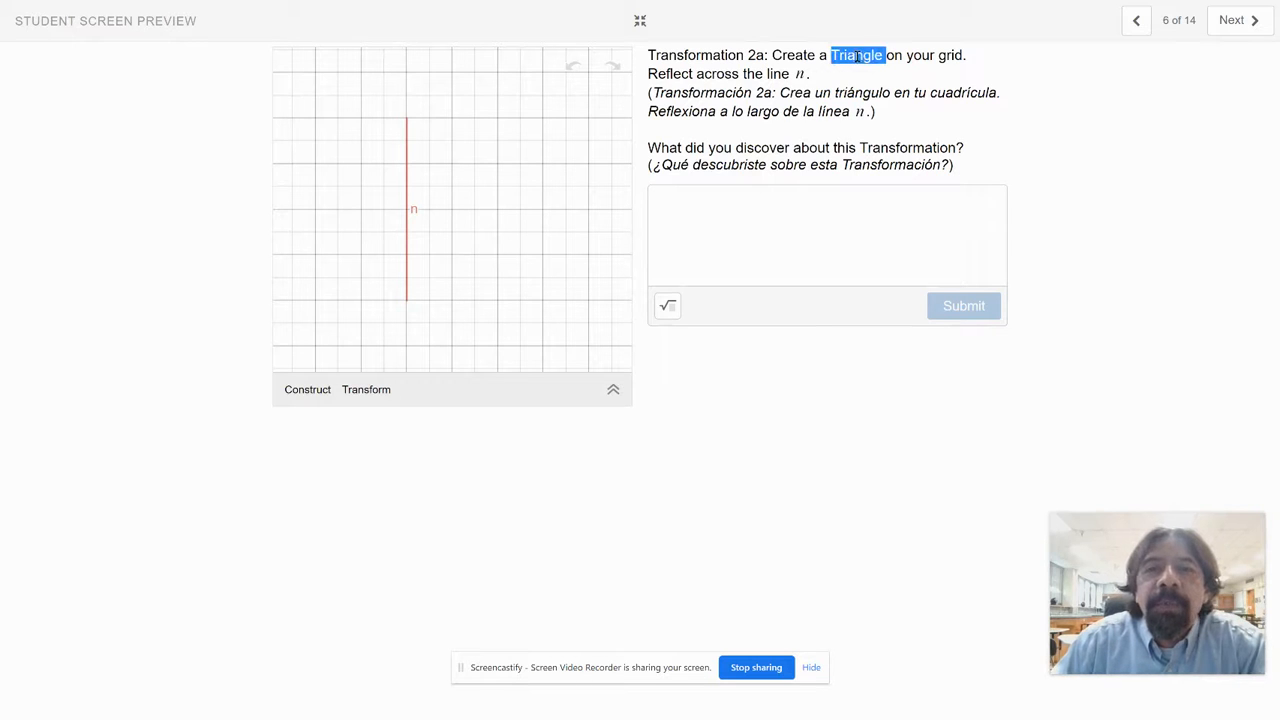
double_click(669, 74)
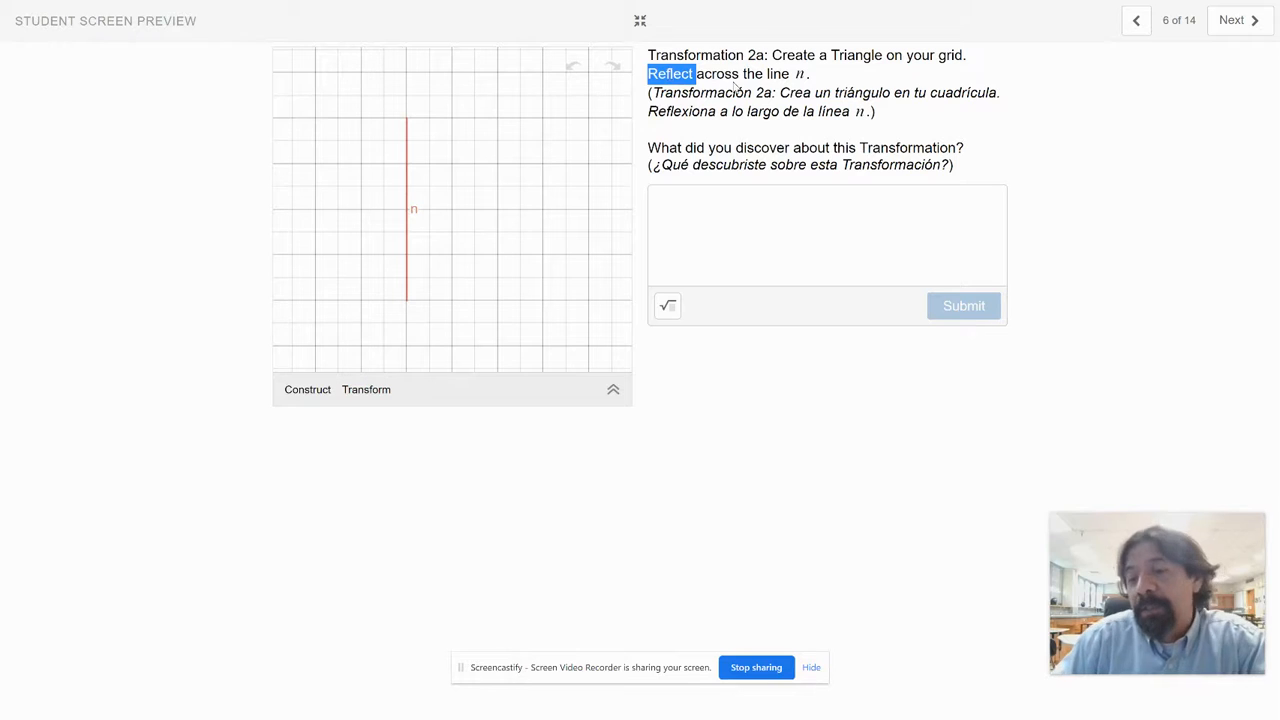
Step: Construct a triangle 4, 7 and 2 spaces left of line n, with vertices level with the line's top, middle and bottom
click(318, 391)
click(429, 311)
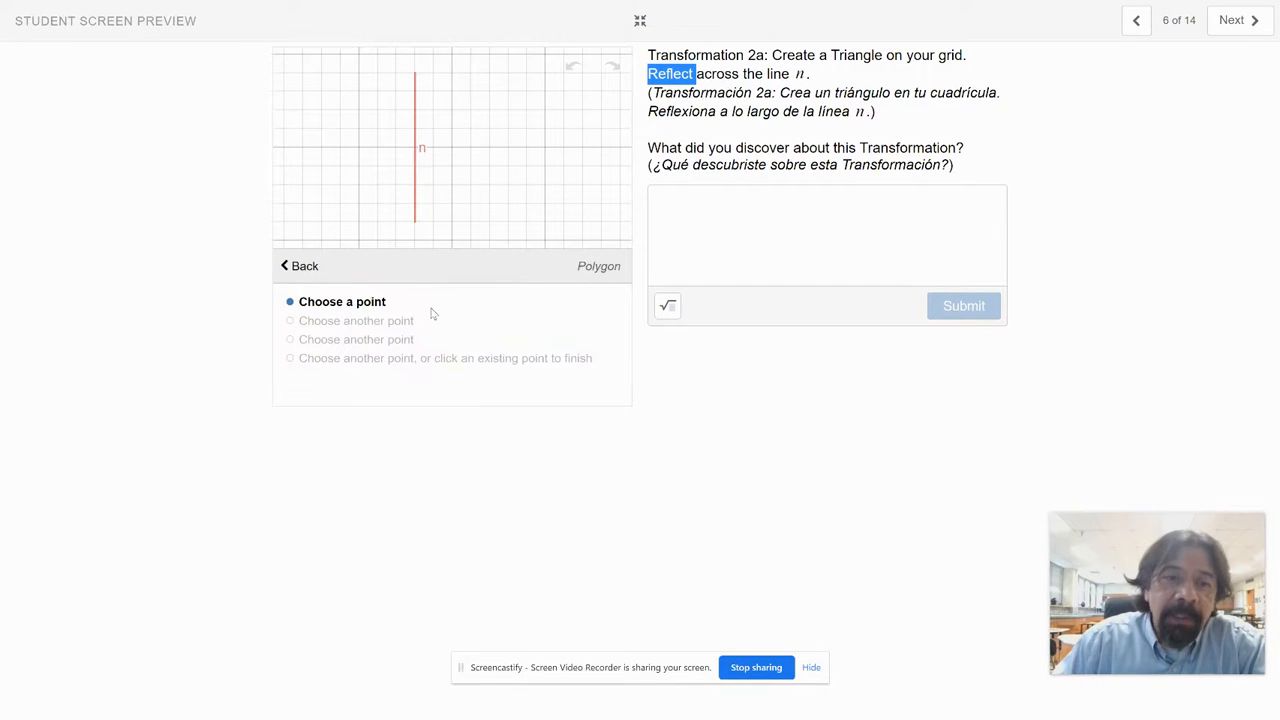
click(340, 74)
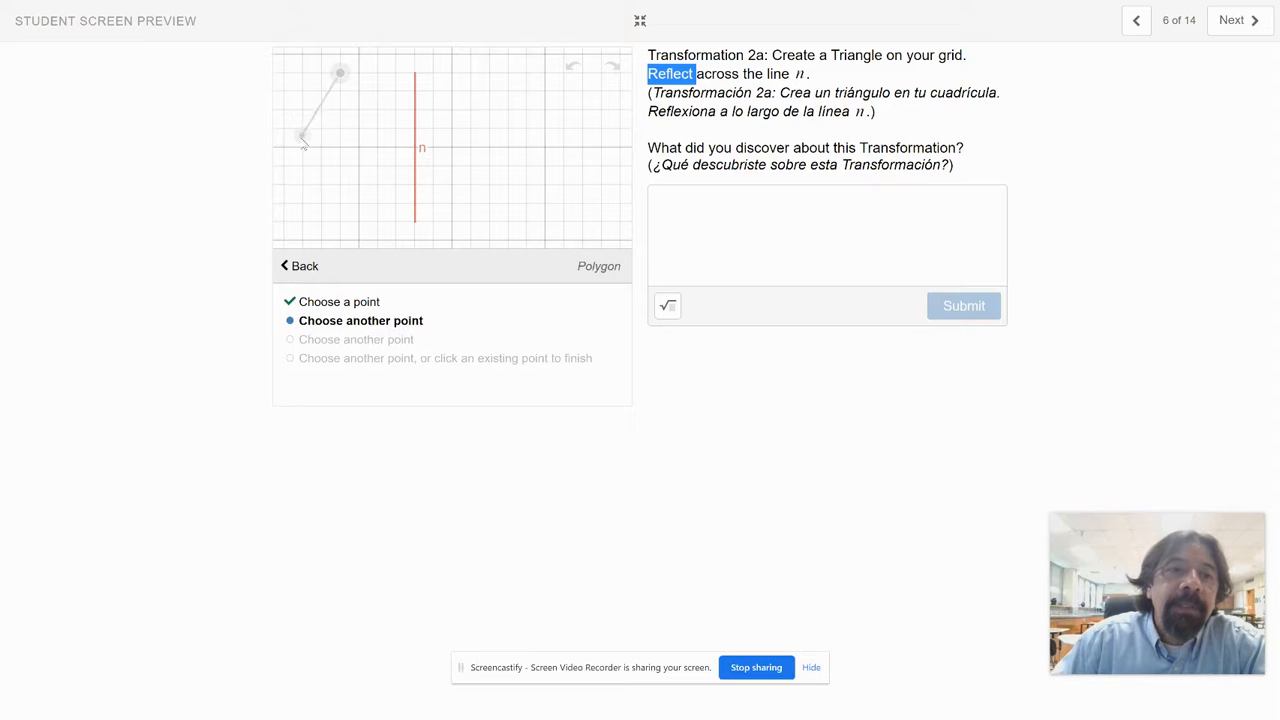
click(284, 147)
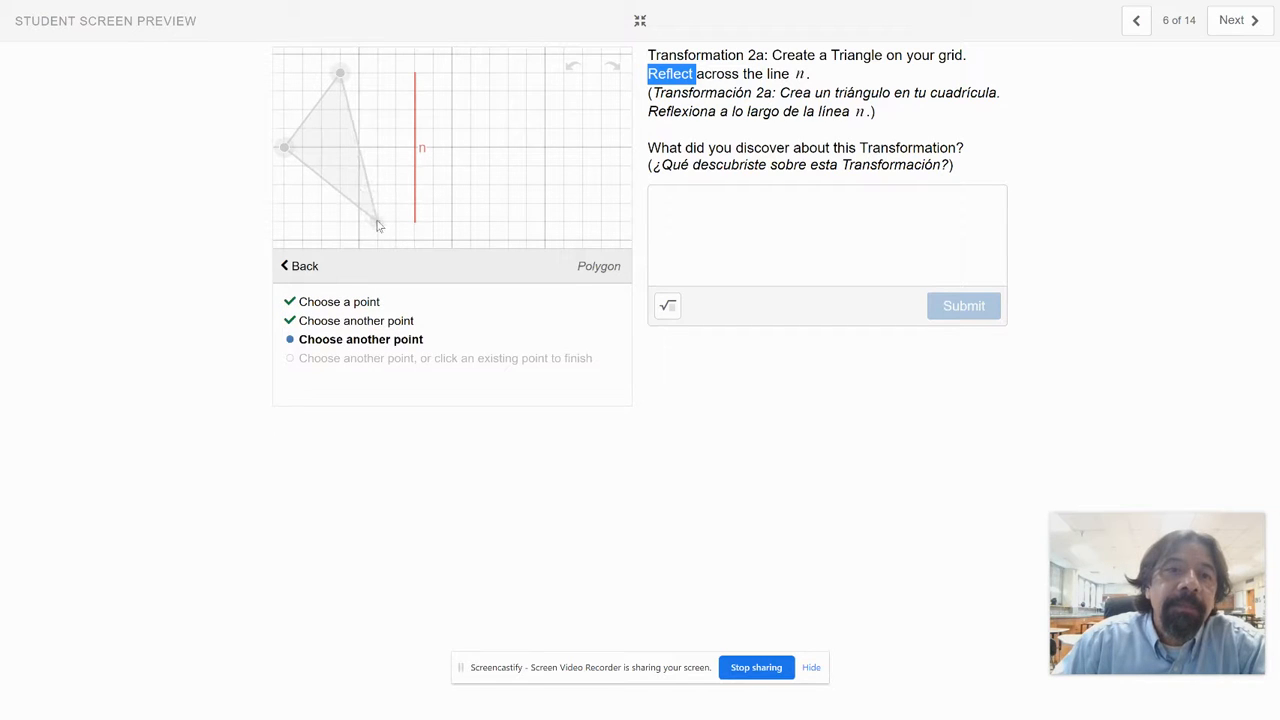
click(376, 222)
click(340, 74)
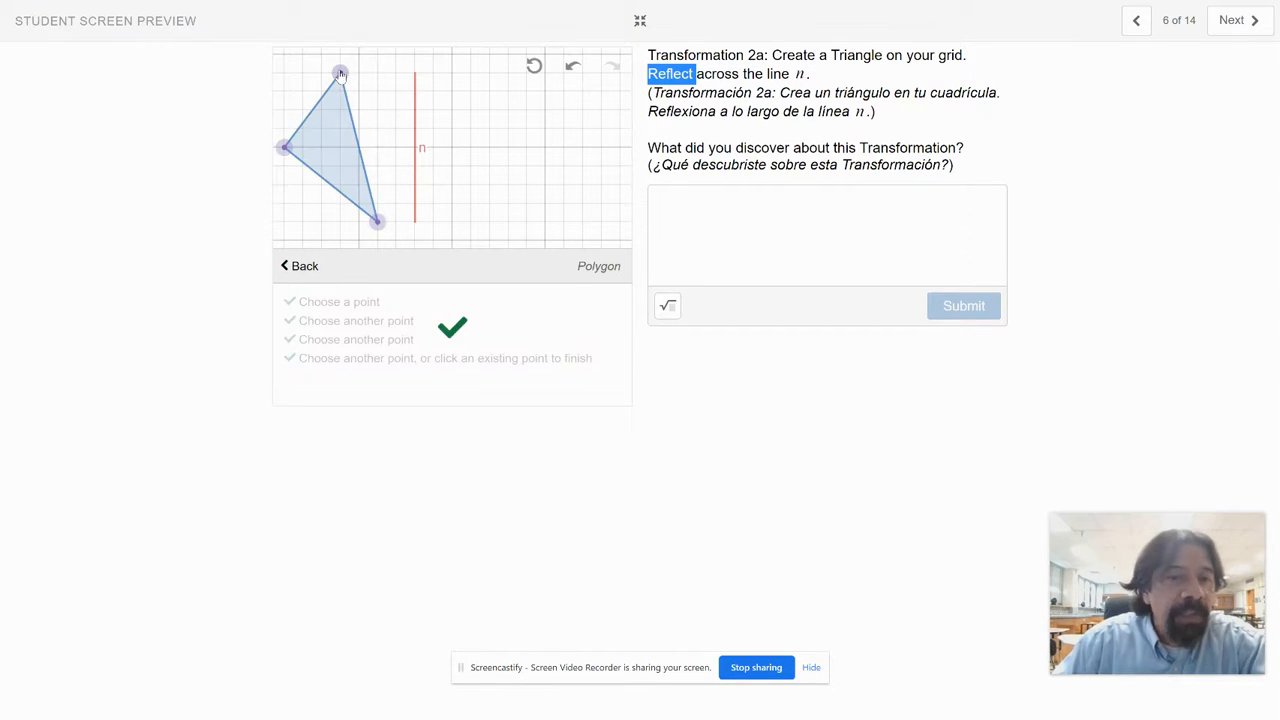
Step: Define a reflection with line n as the line of reflection
click(295, 268)
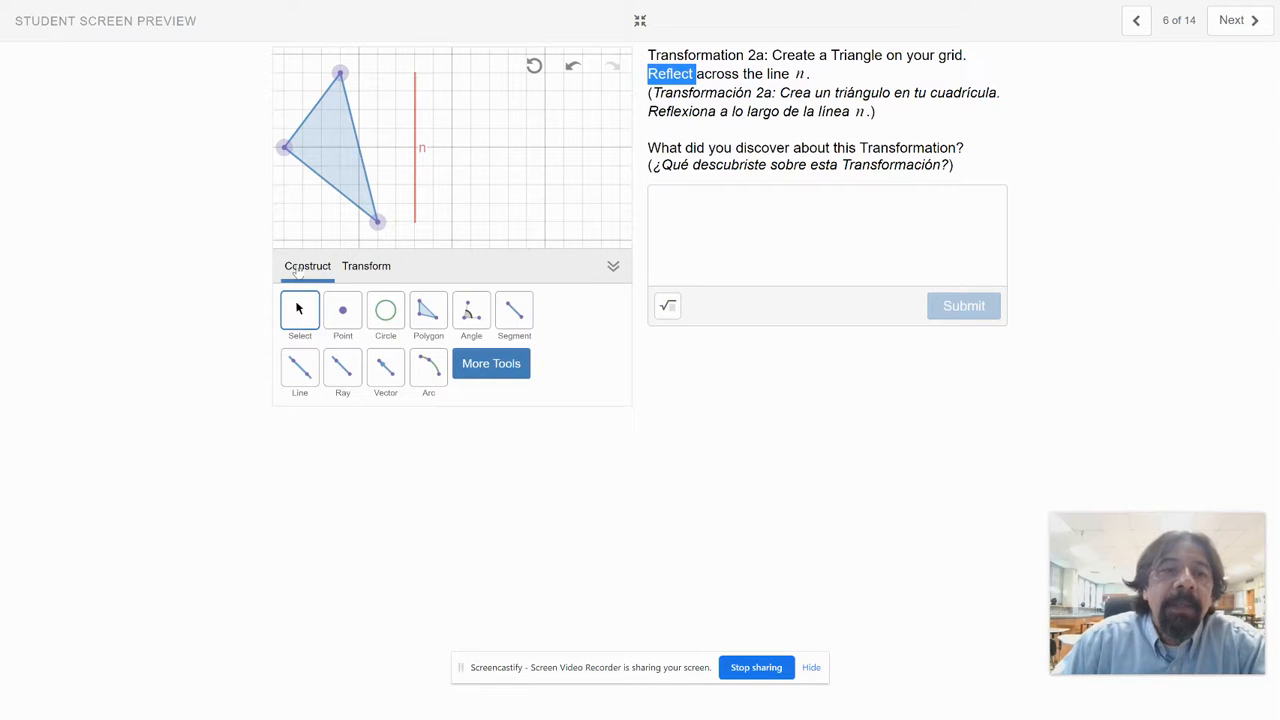
click(364, 267)
click(380, 305)
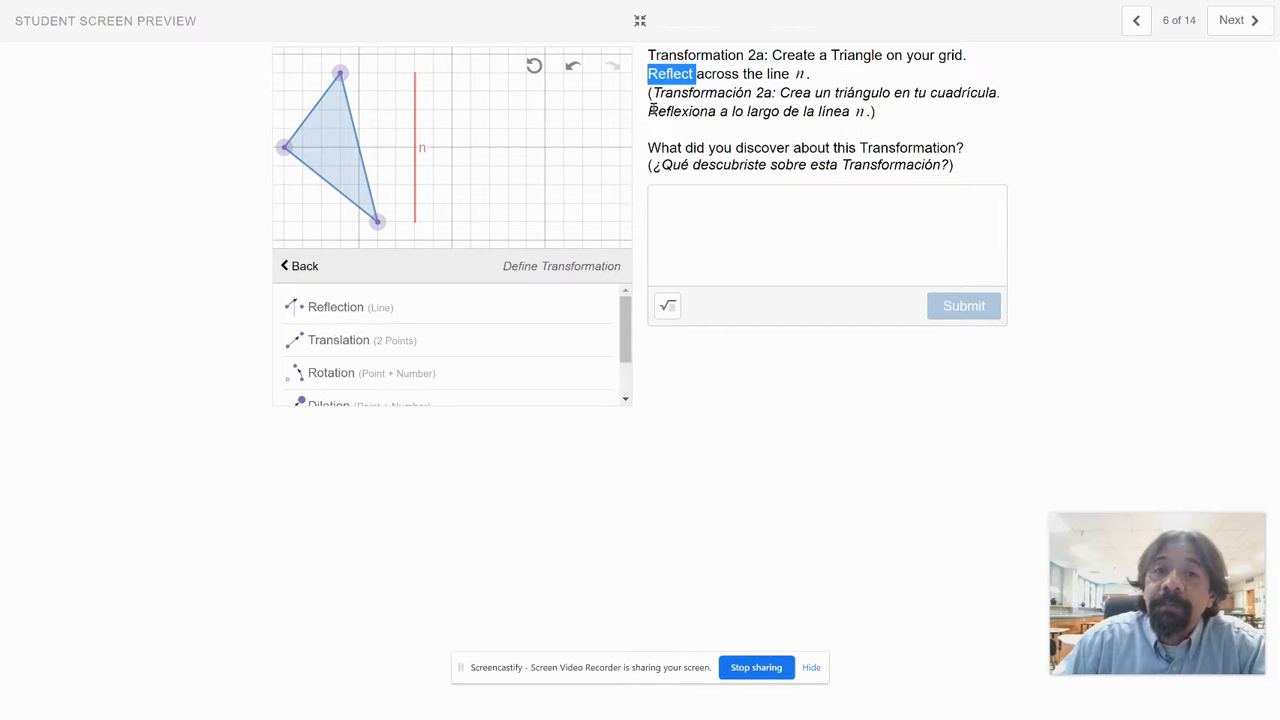
click(340, 308)
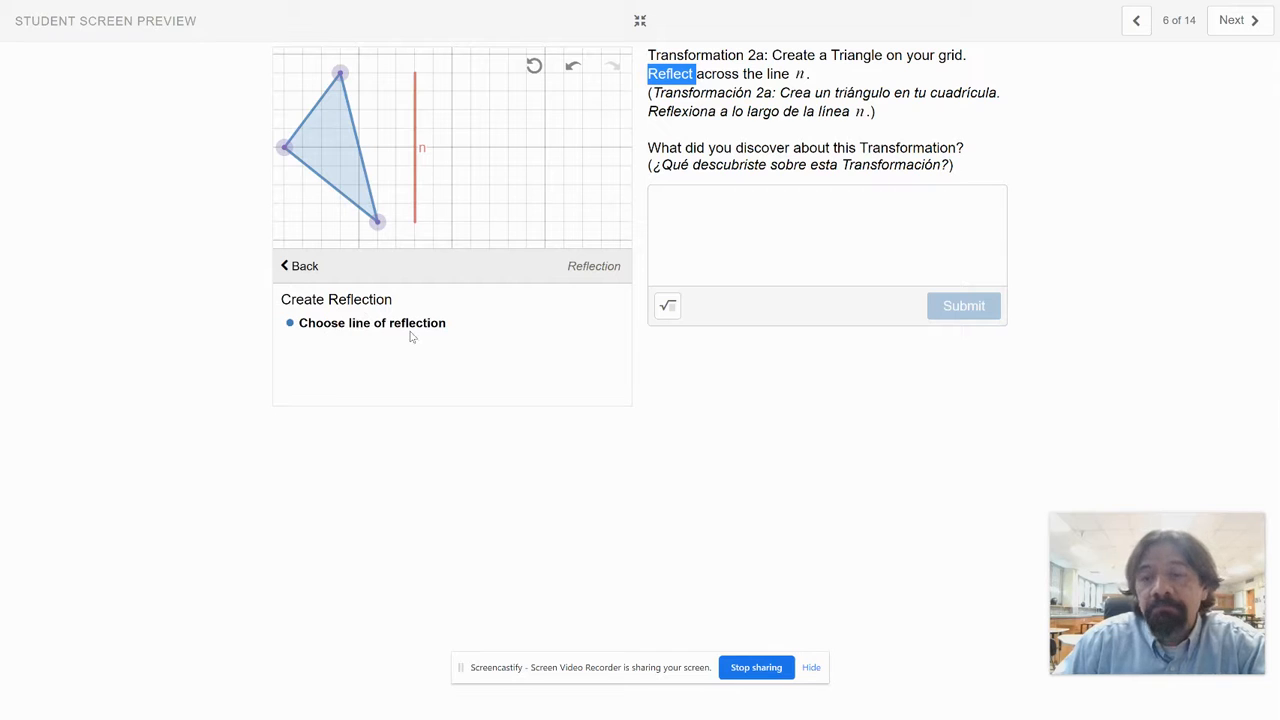
click(416, 128)
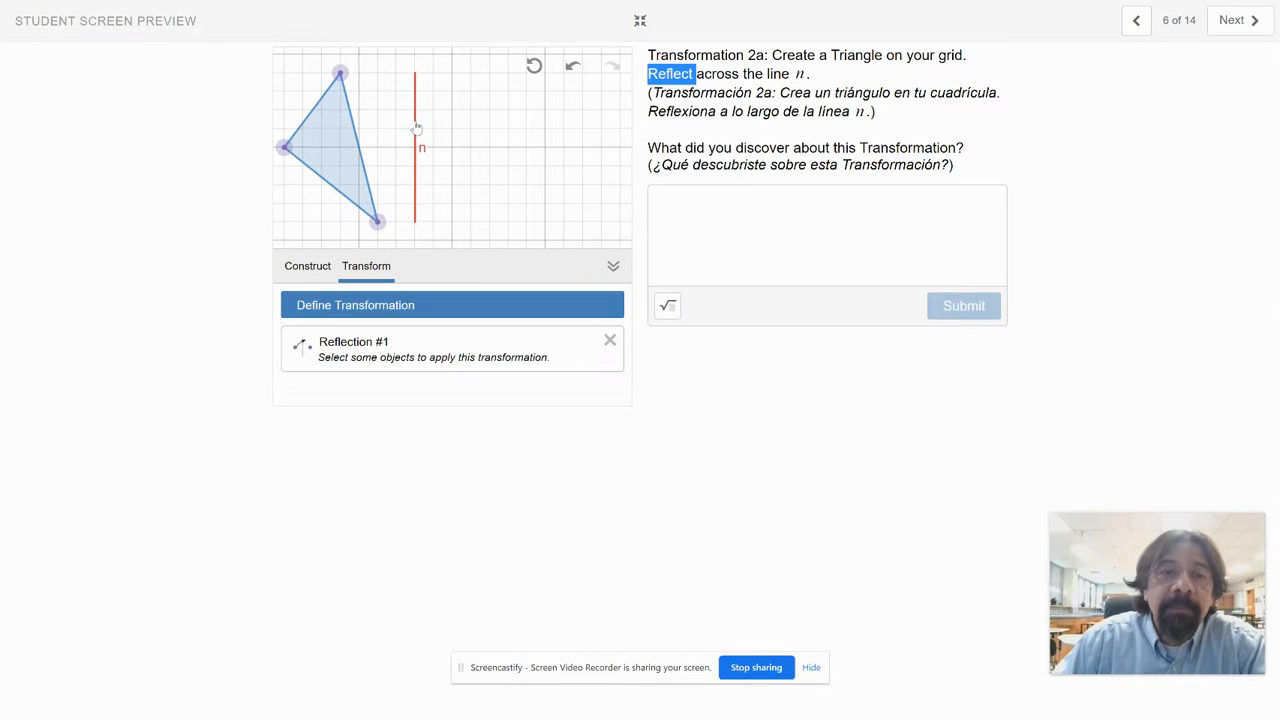
Step: Apply the reflection to the triangle and to its top, left and bottom vertices
click(332, 134)
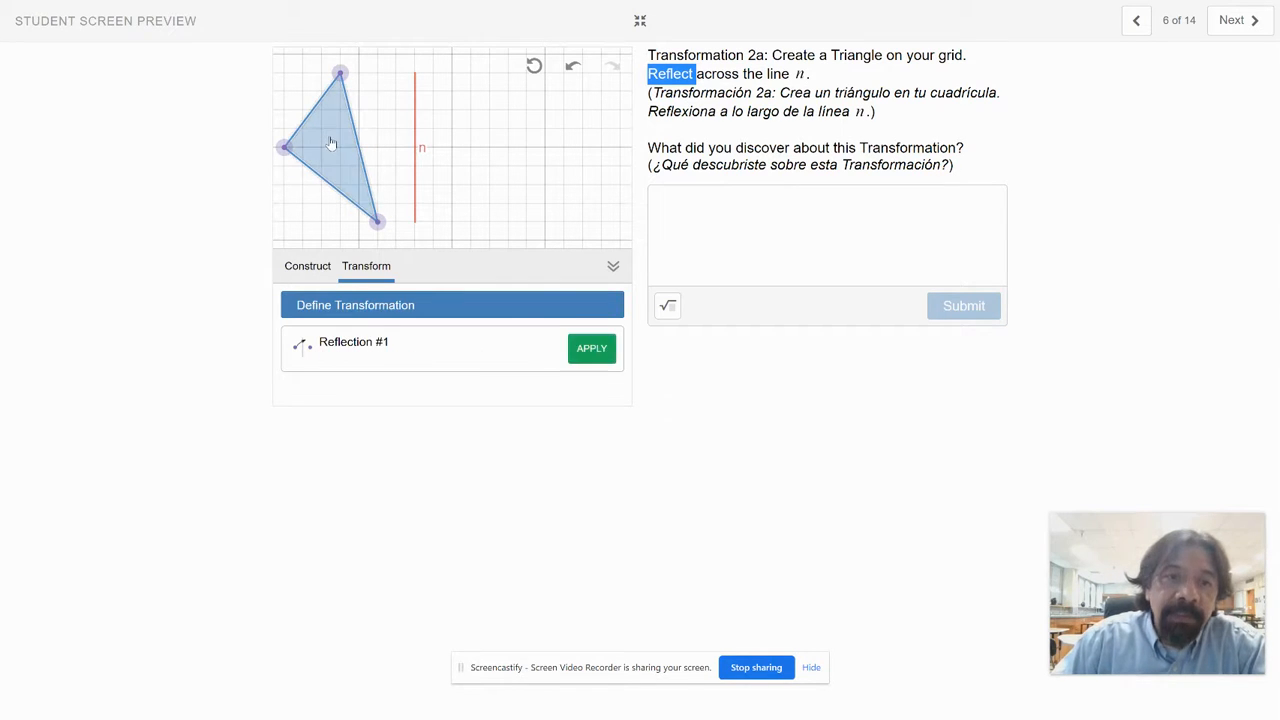
click(590, 350)
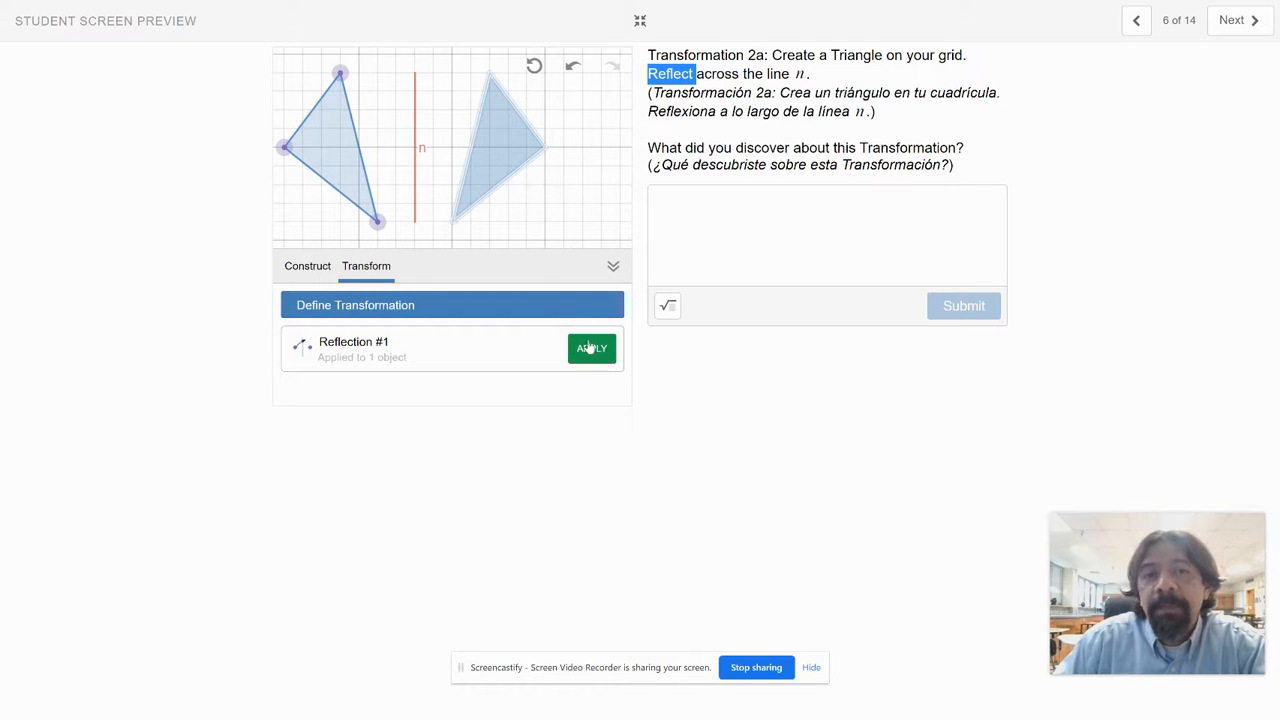
click(340, 74)
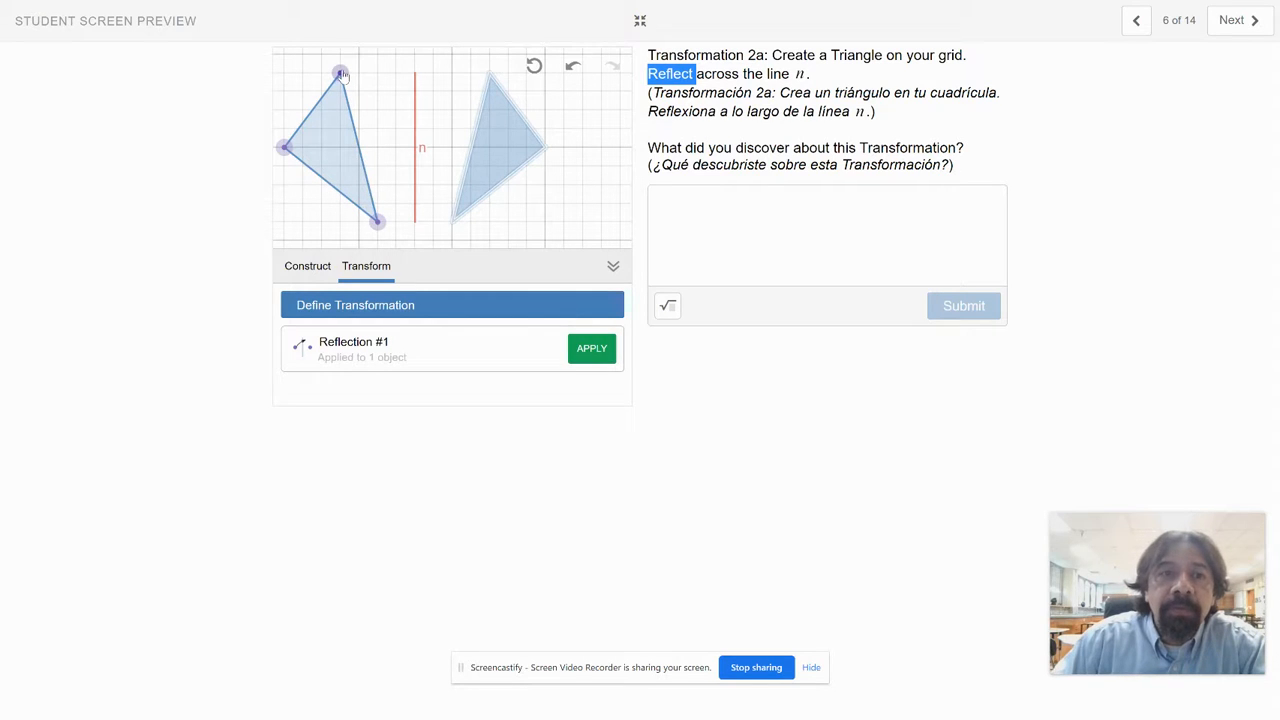
click(592, 350)
click(380, 212)
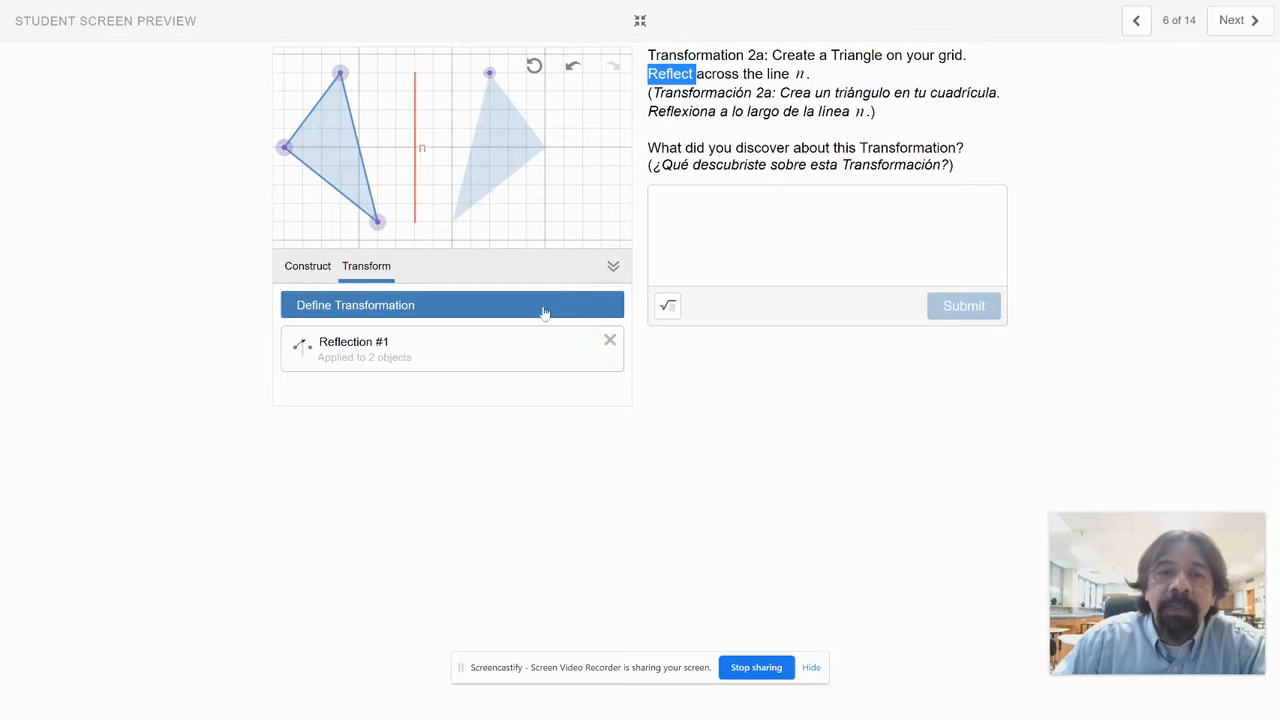
click(284, 147)
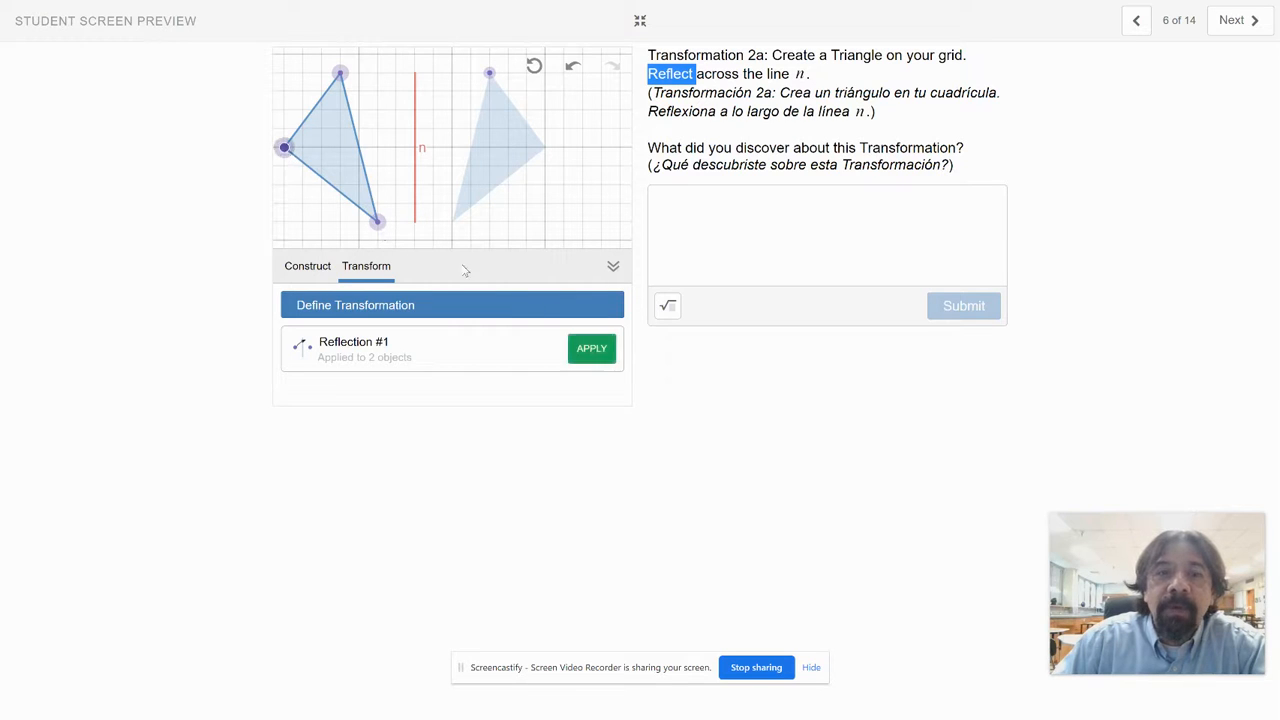
click(590, 352)
click(377, 221)
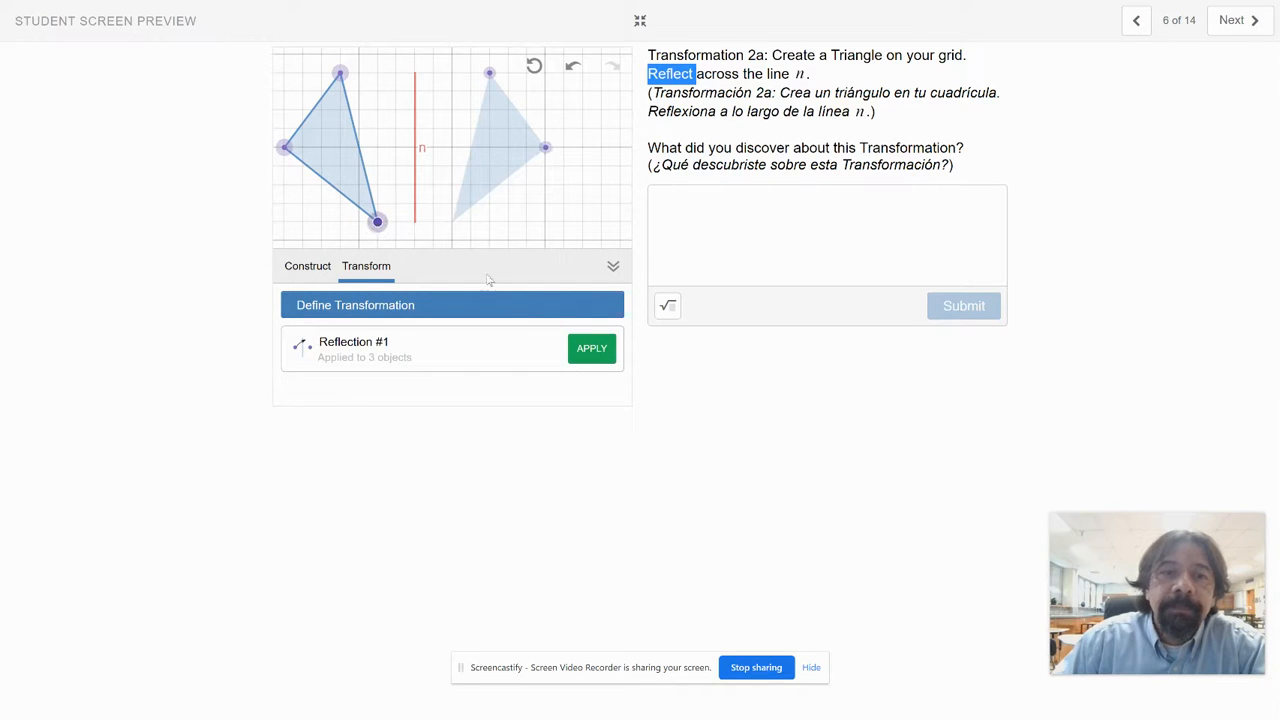
click(592, 352)
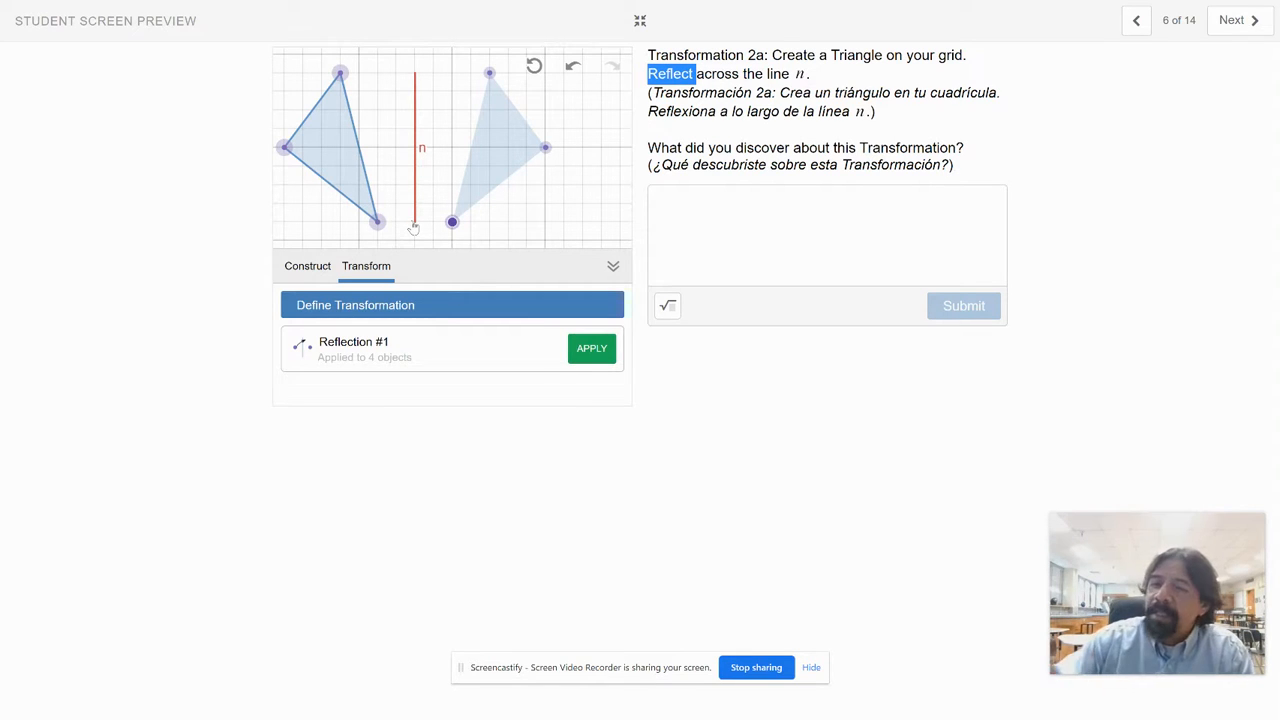
Step: Enlarge the grid, move the original triangle towards line n and reshape it with its top vertex 2 and left vertex 5 spaces from n
click(614, 268)
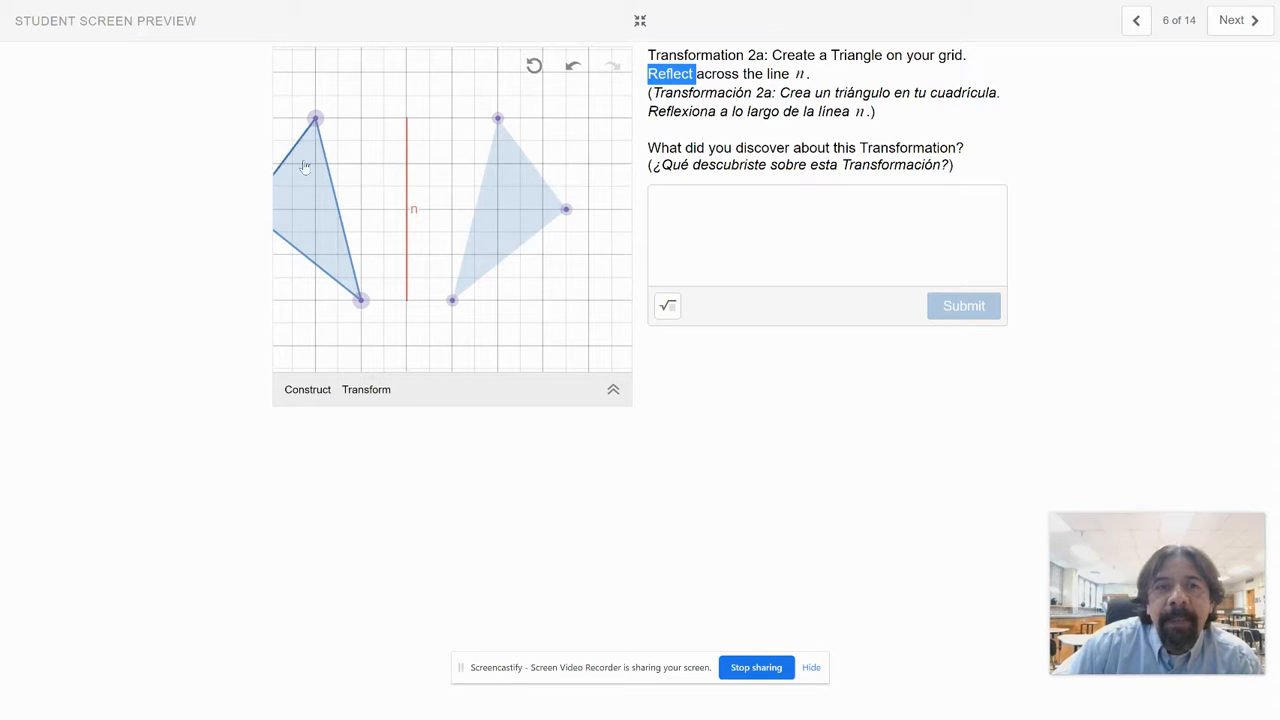
drag(306, 166, 343, 148)
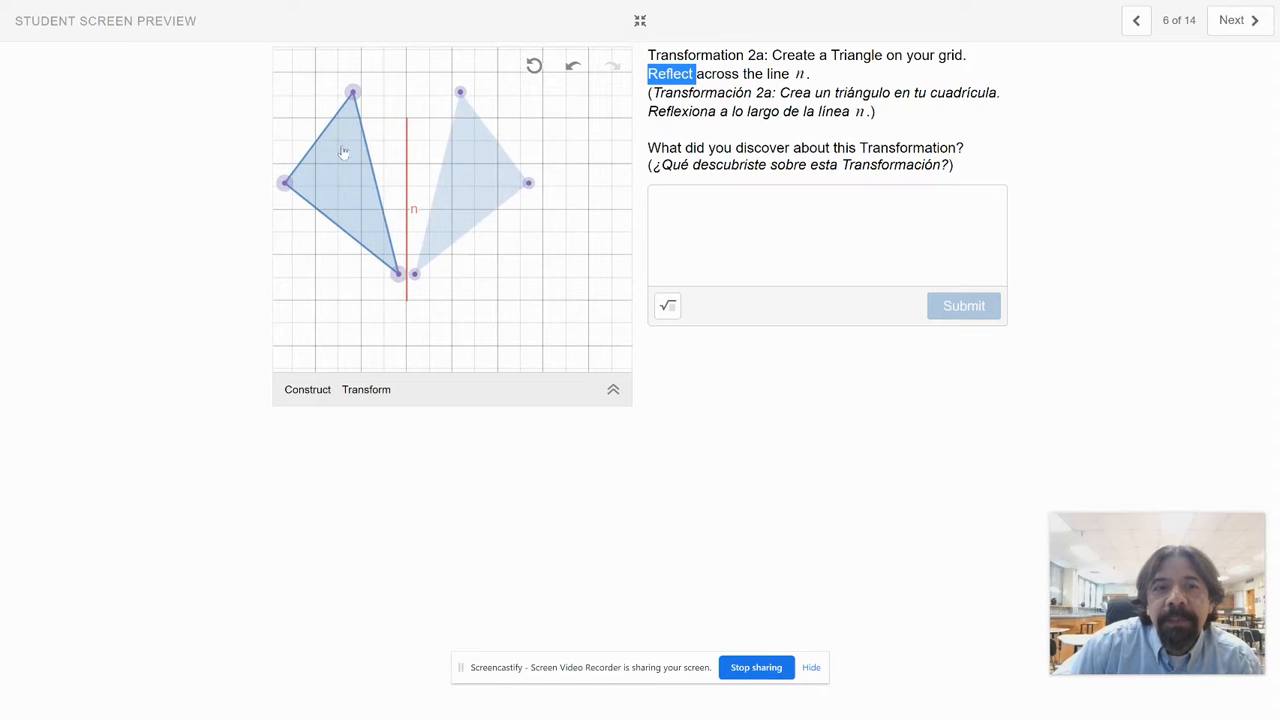
drag(352, 91, 360, 141)
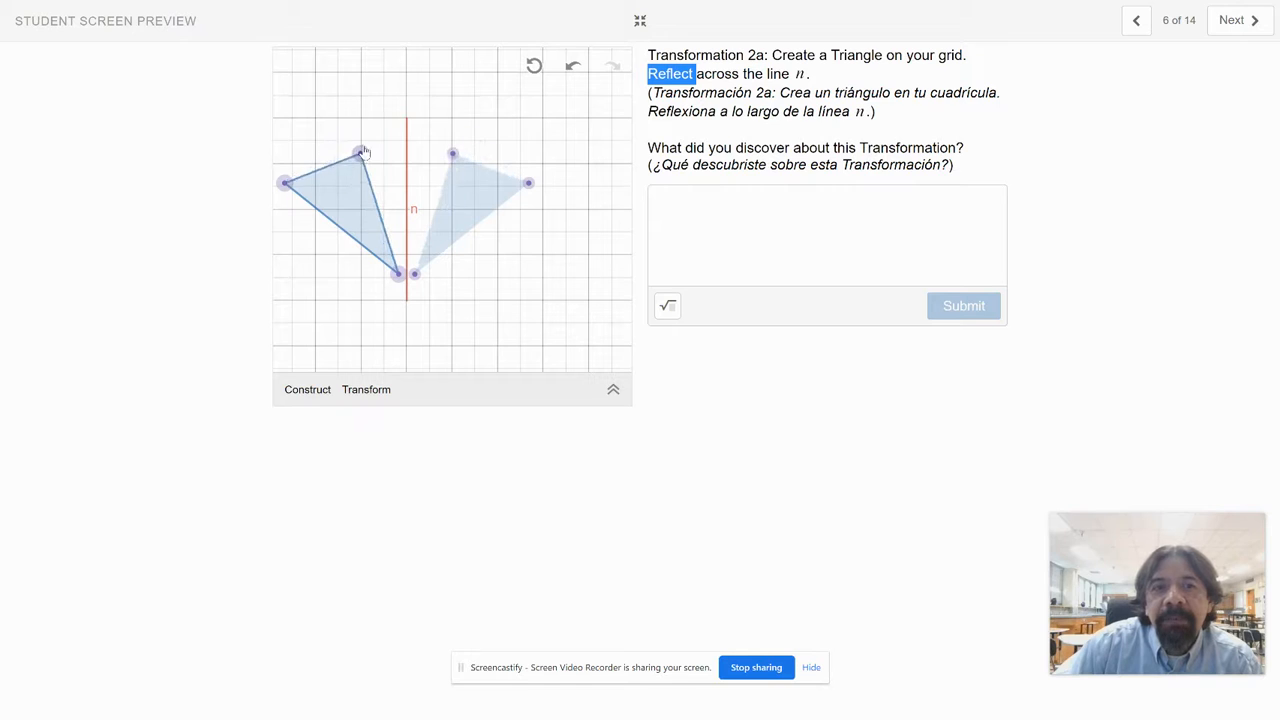
drag(286, 183, 292, 187)
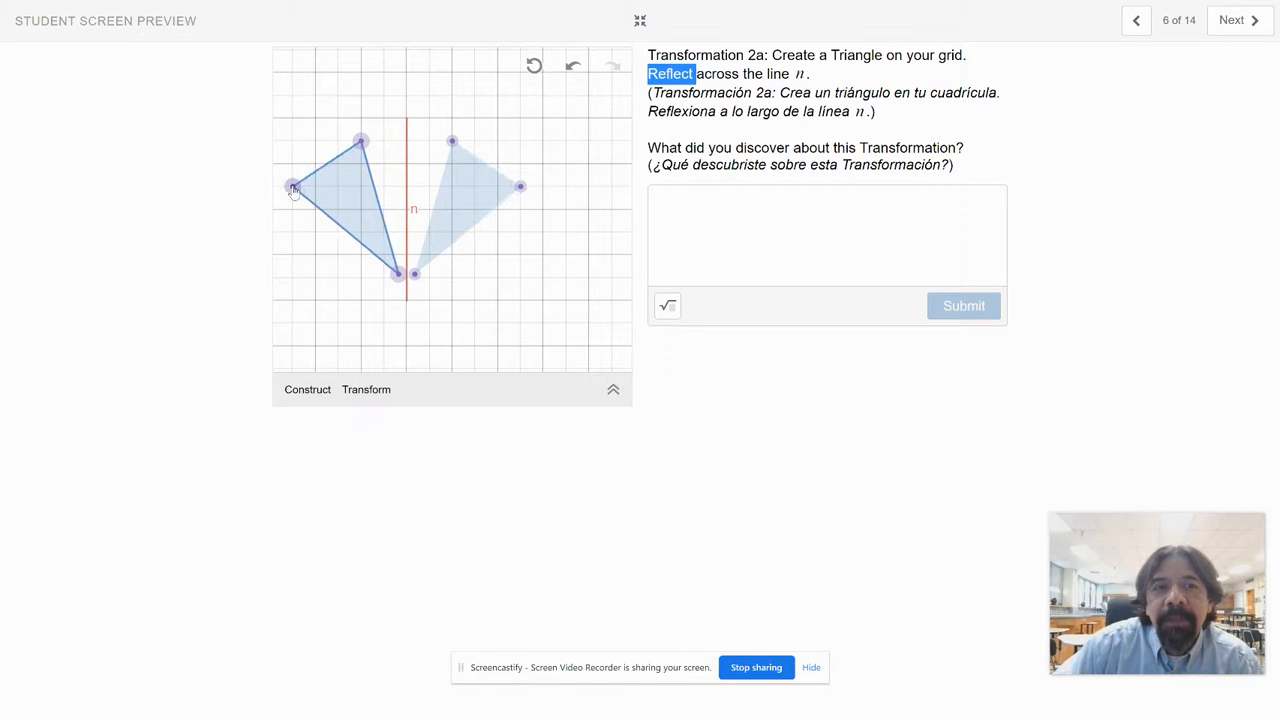
Step: Move the original triangle's bottom vertex to 1 space left of line n and 1 space above the line's lower end
drag(397, 274, 361, 255)
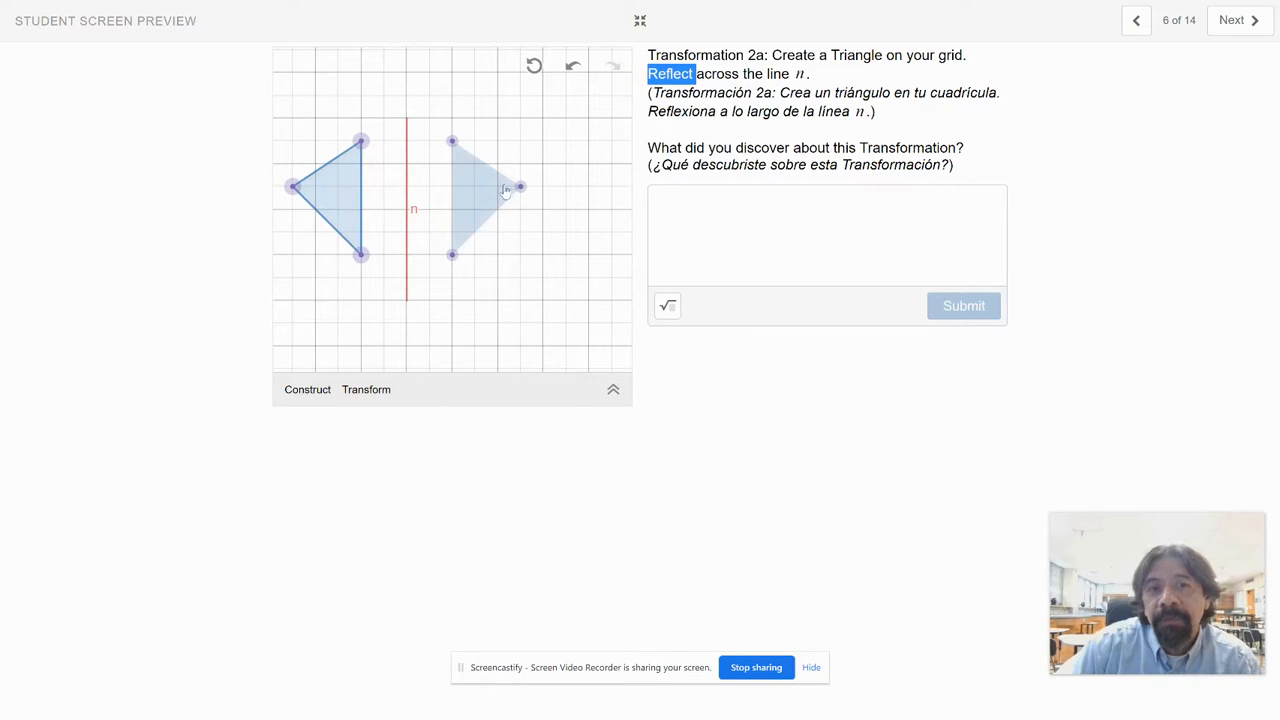
drag(362, 256, 385, 279)
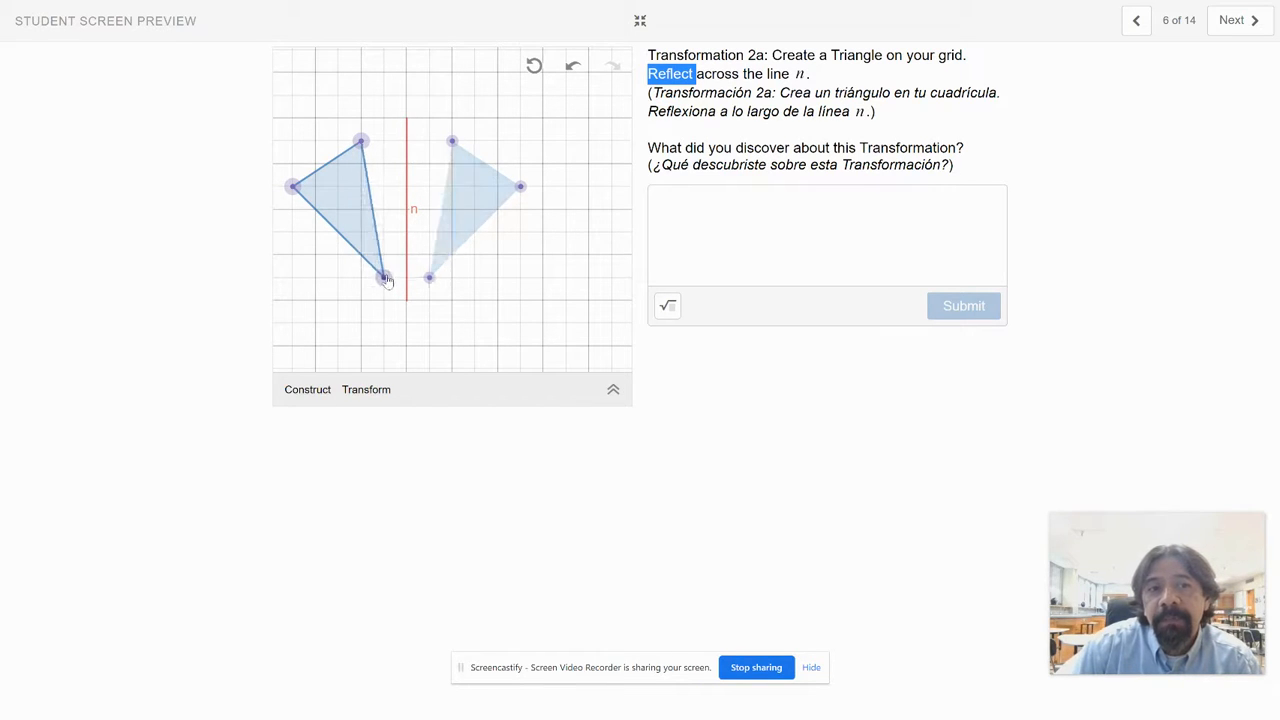
Step: Return to Transformation 1a and move the original triangle's lower-left vertex directly below its top vertex, 4 spaces down
click(1137, 20)
click(1137, 20)
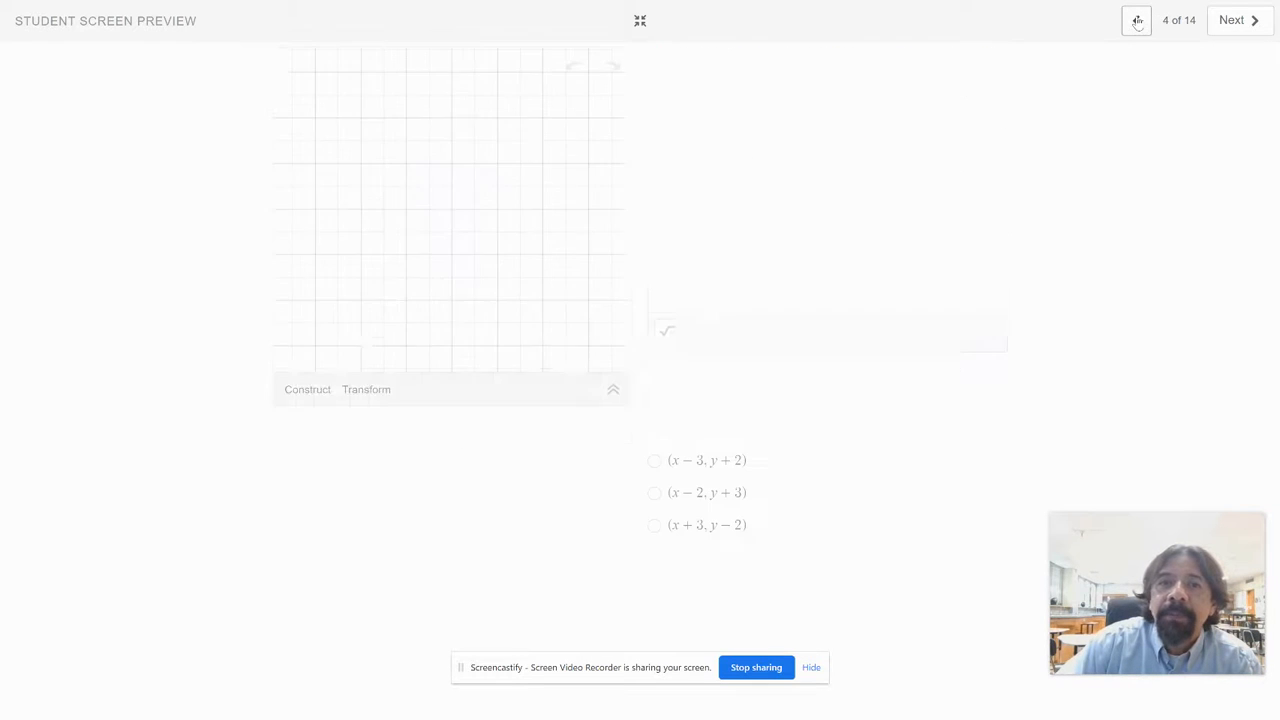
click(1137, 20)
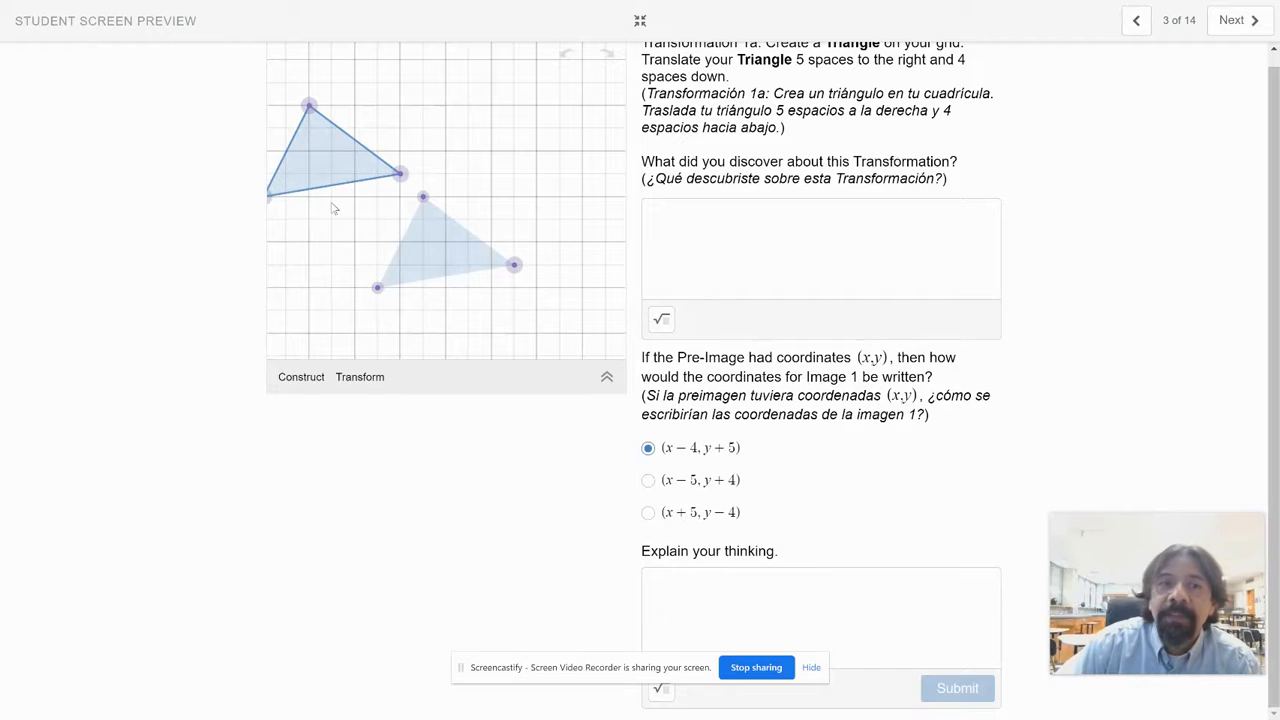
drag(270, 203, 319, 202)
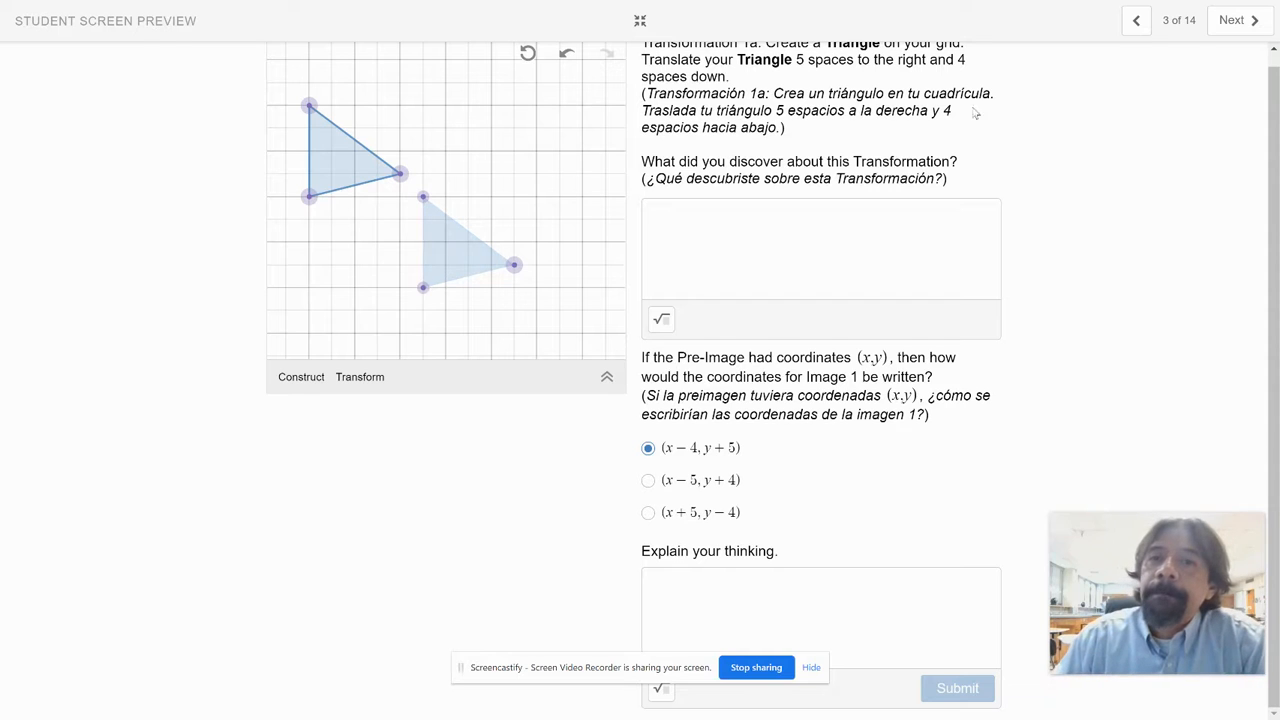
Step: Page through Transformations 1b to 2c to the Pre-Image reflection screen 9 and activate its straight line tool
click(1232, 20)
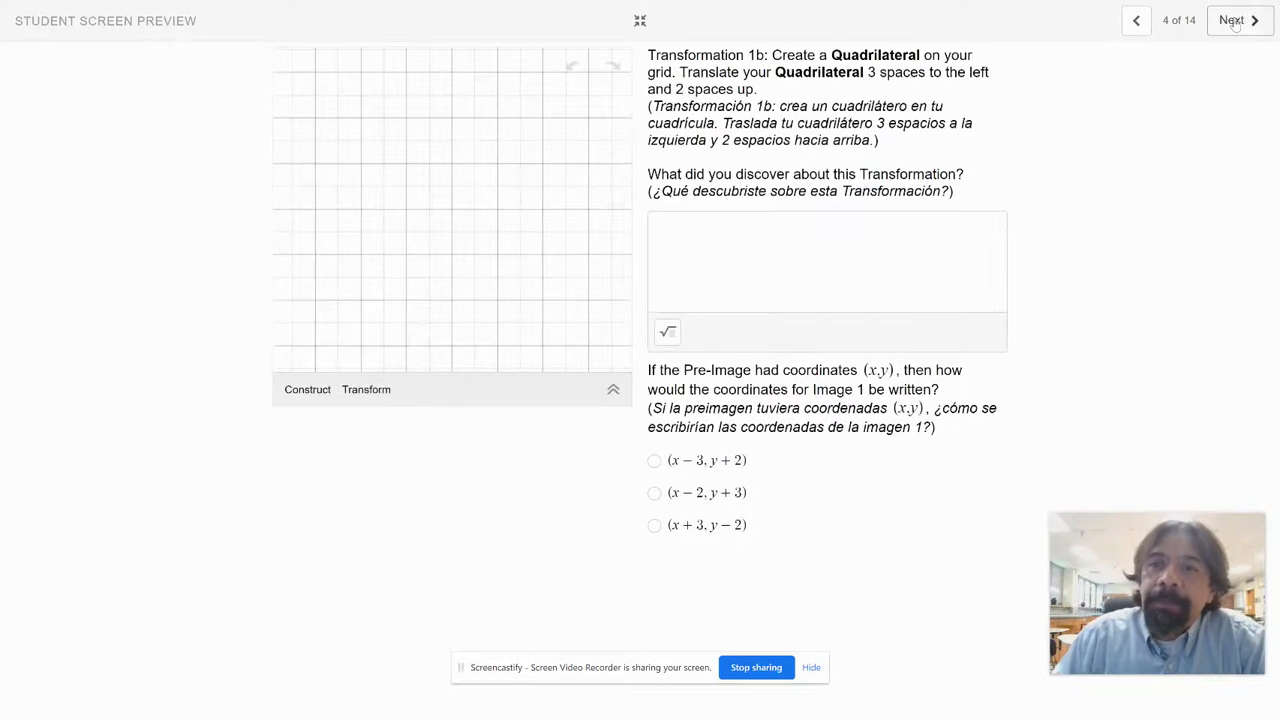
click(1234, 21)
click(1234, 21)
click(1234, 21)
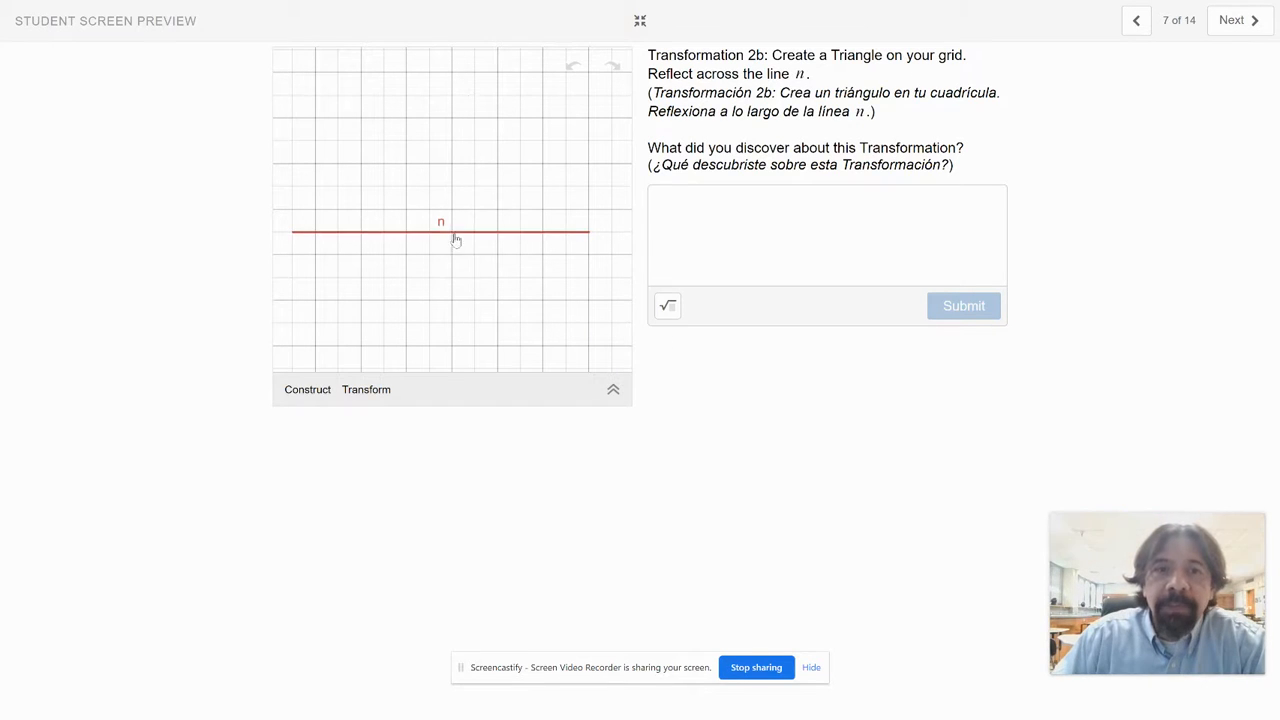
click(1234, 21)
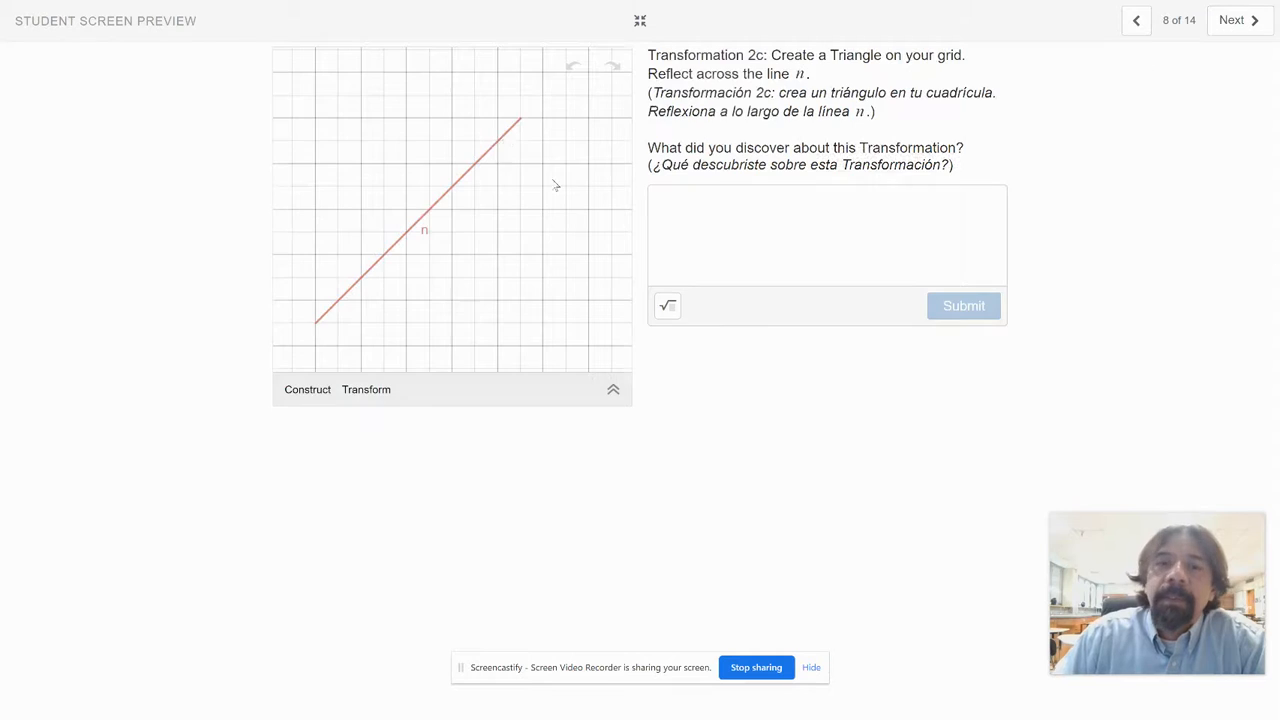
click(1234, 21)
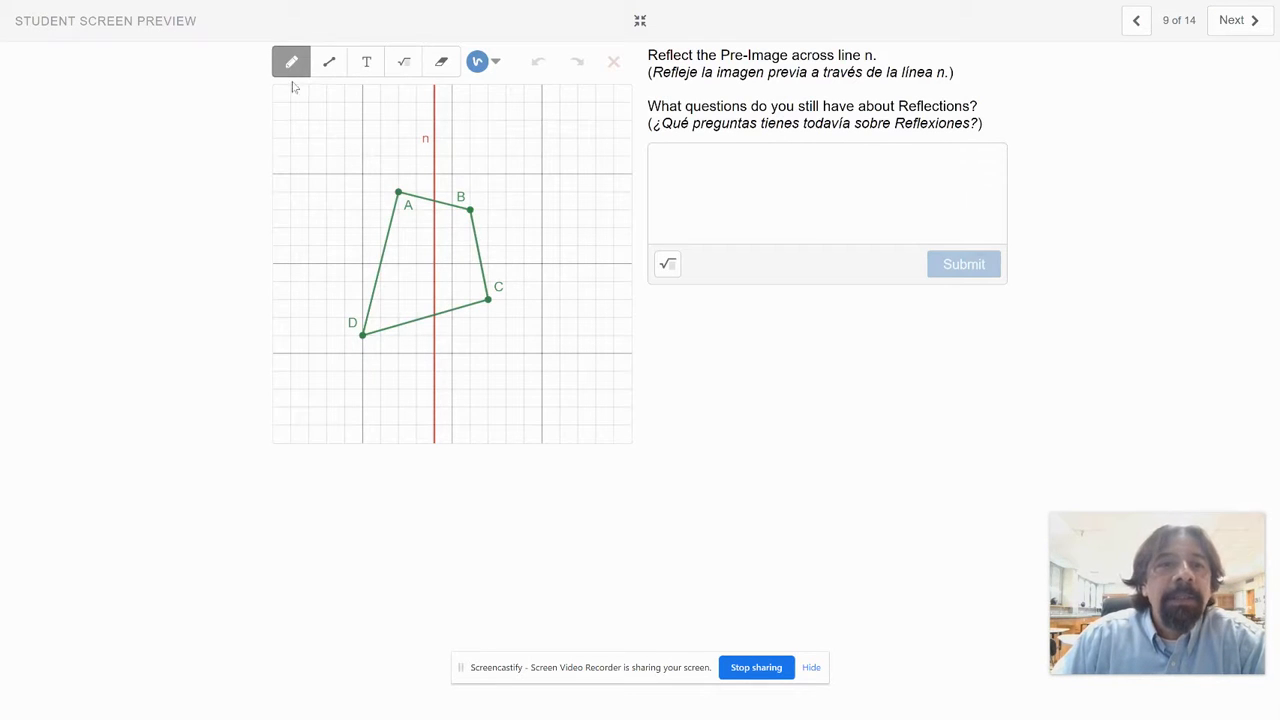
click(330, 64)
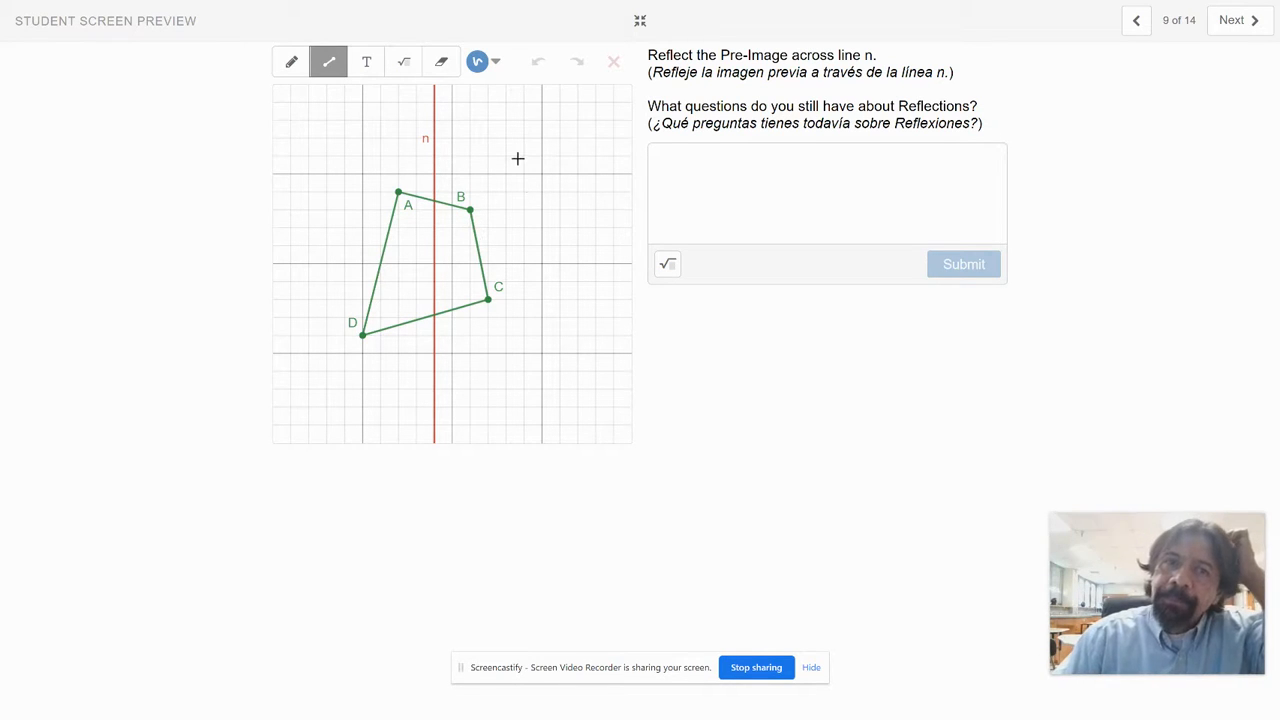
Step: Go to Transformation 3a and highlight the instruction's key terms for the rotation, its angle and its counterclockwise direction
click(1240, 25)
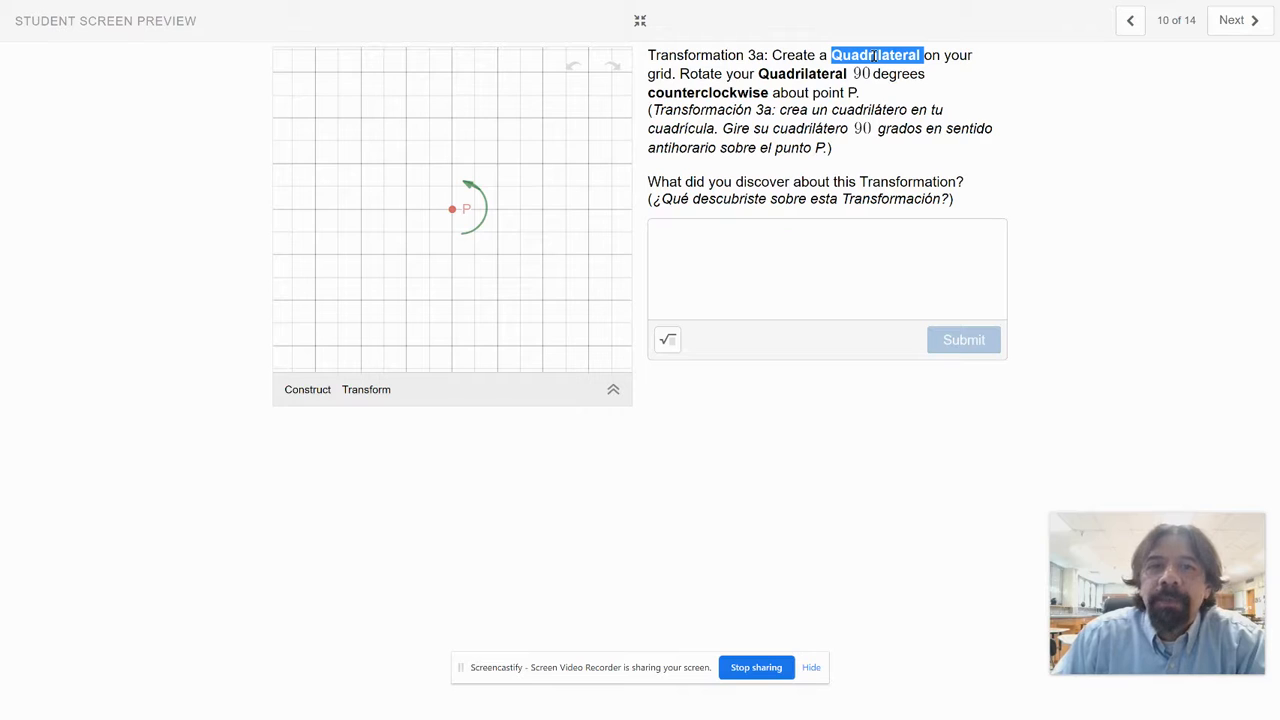
double_click(714, 75)
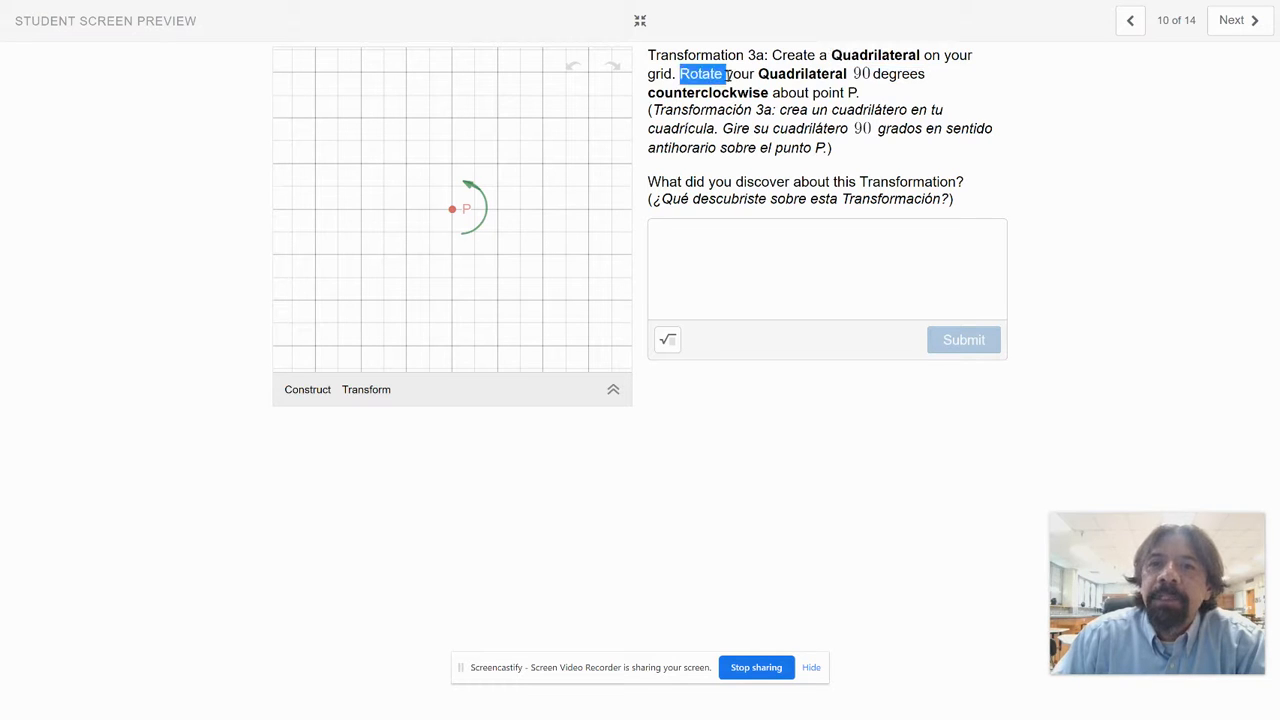
drag(861, 74, 906, 77)
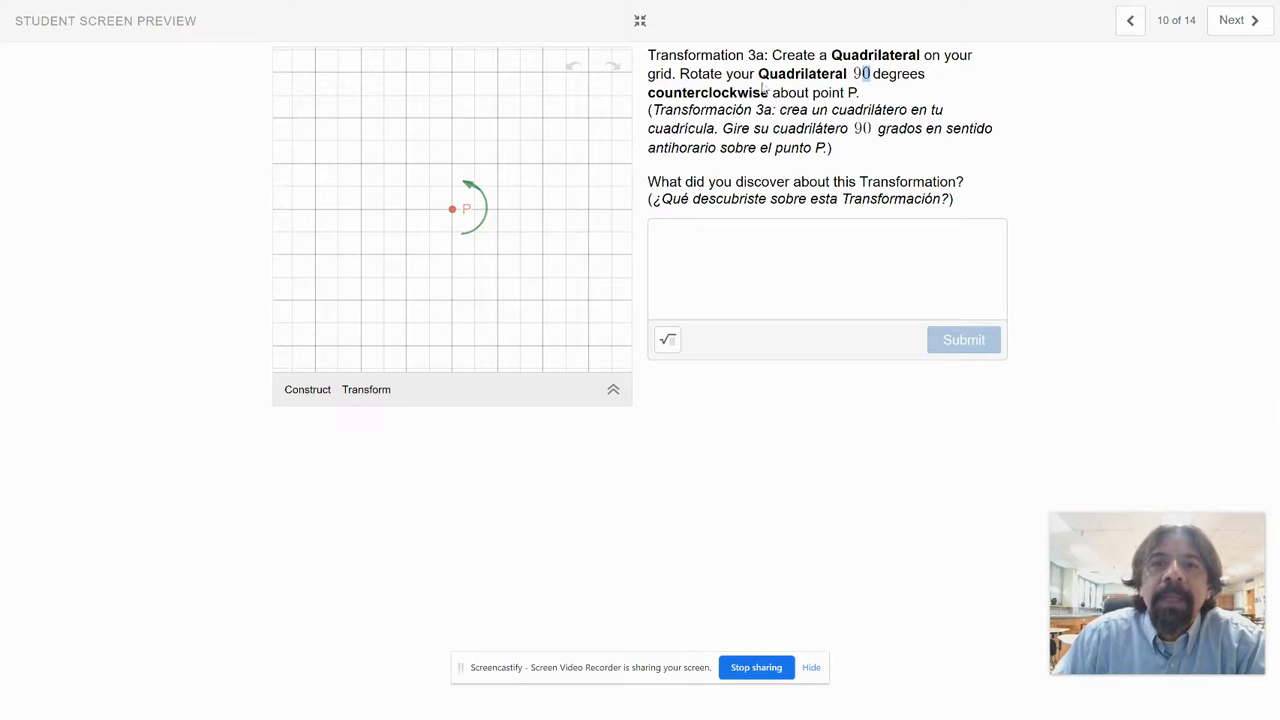
double_click(727, 92)
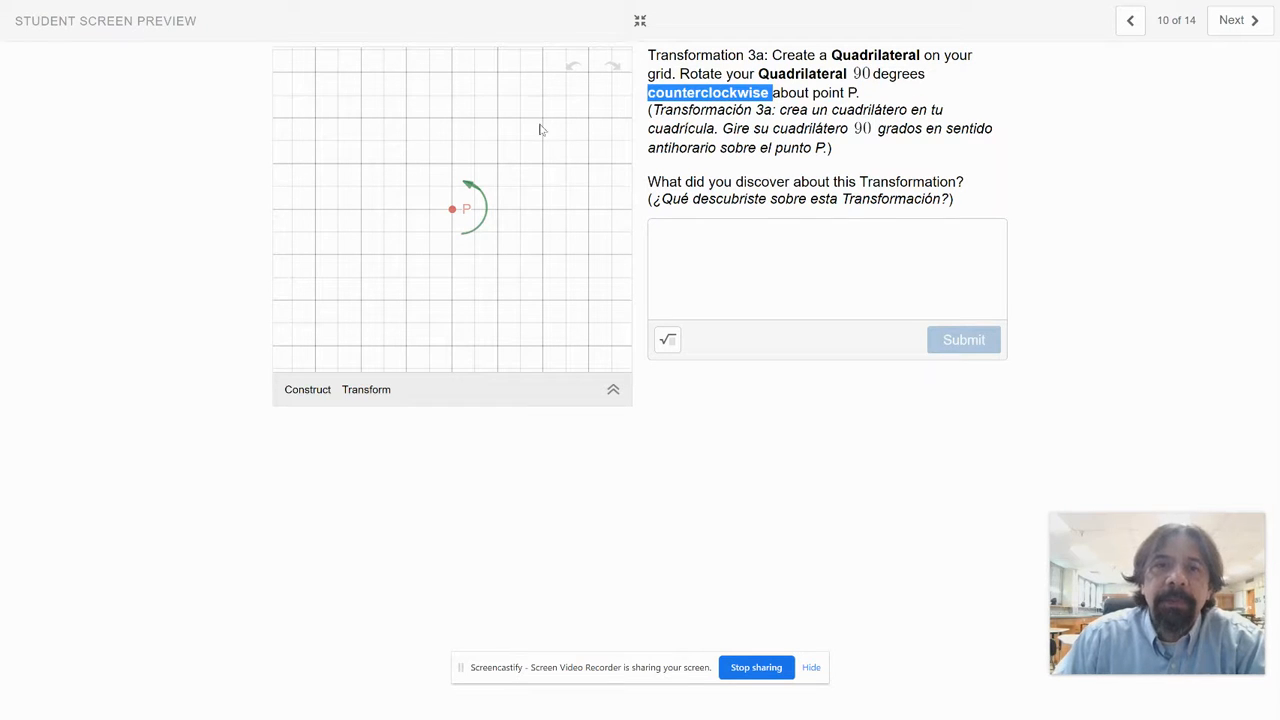
click(728, 121)
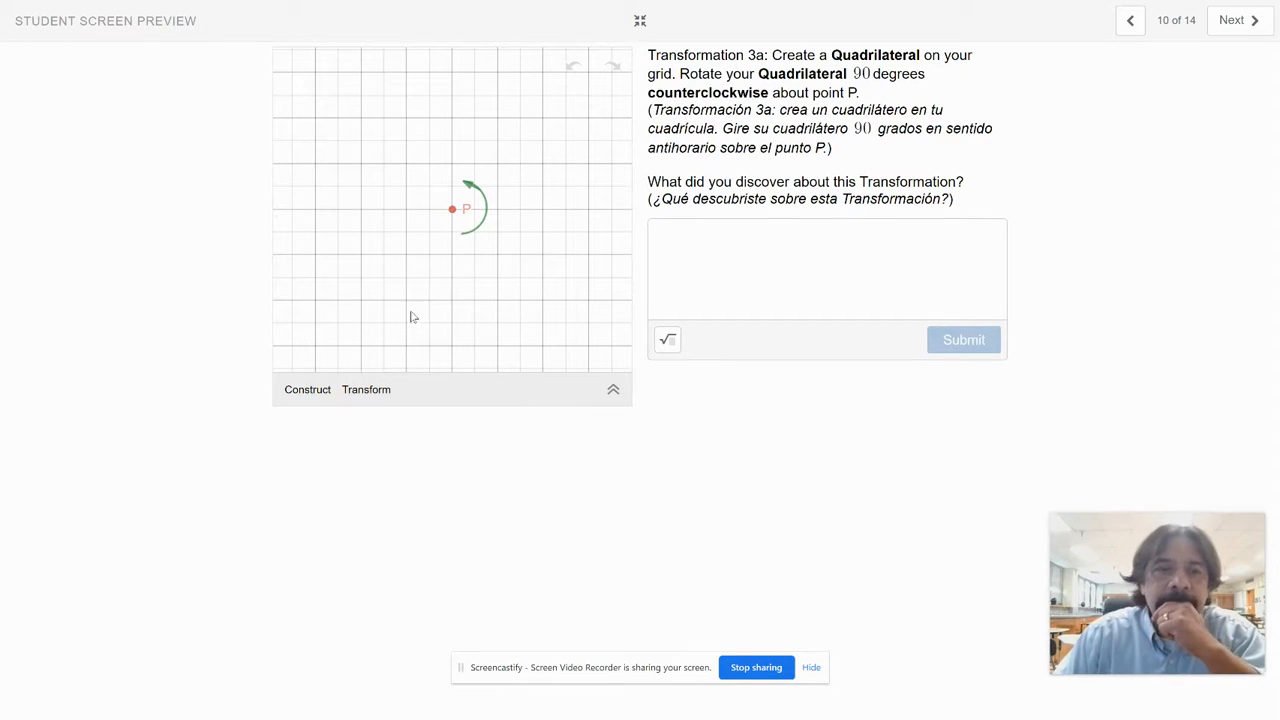
Step: Construct a quadrilateral with vertices at offsets (2, 4), (5, 4), (3, 1) and (0, 3) from P, and move it 2 spaces right and 2 down
click(310, 392)
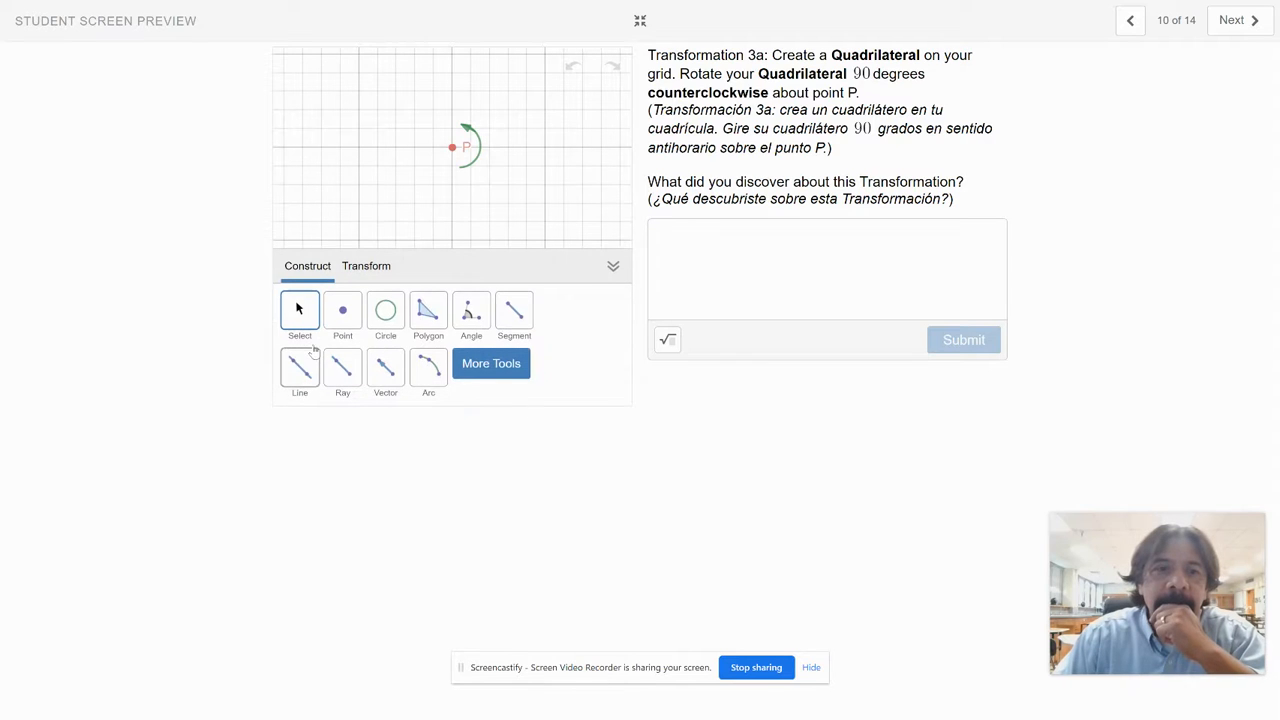
click(429, 312)
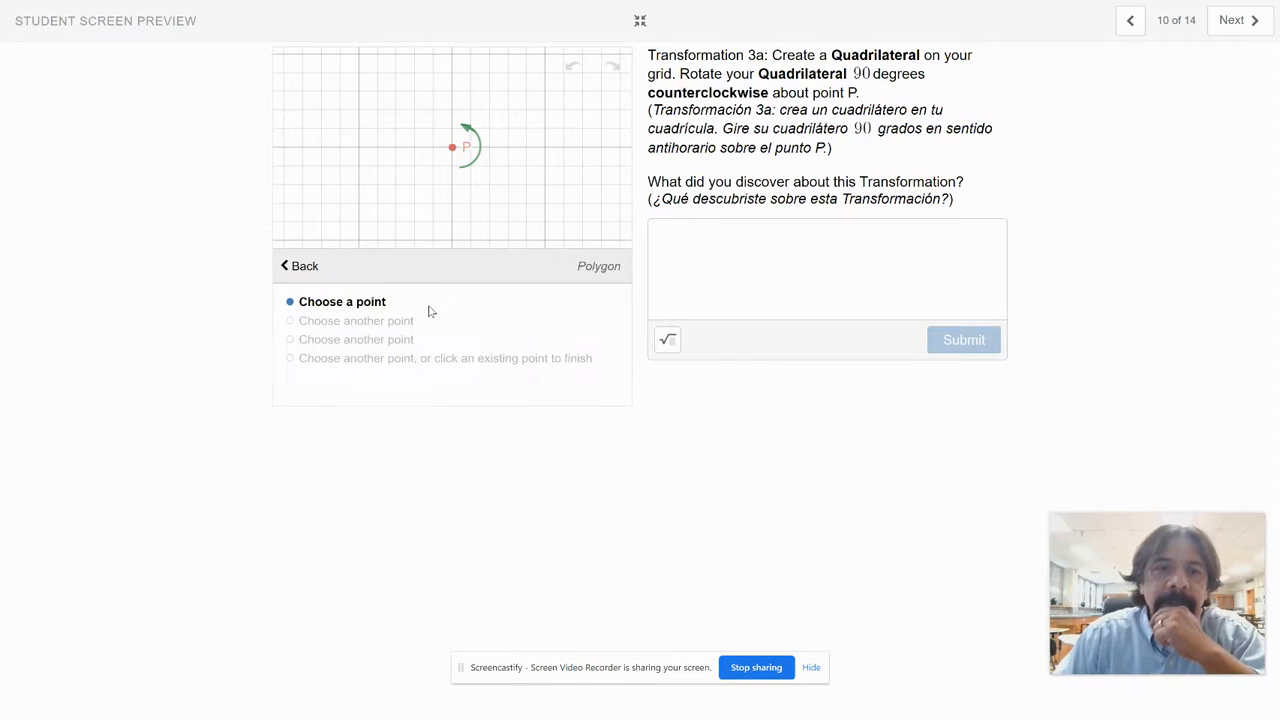
click(489, 72)
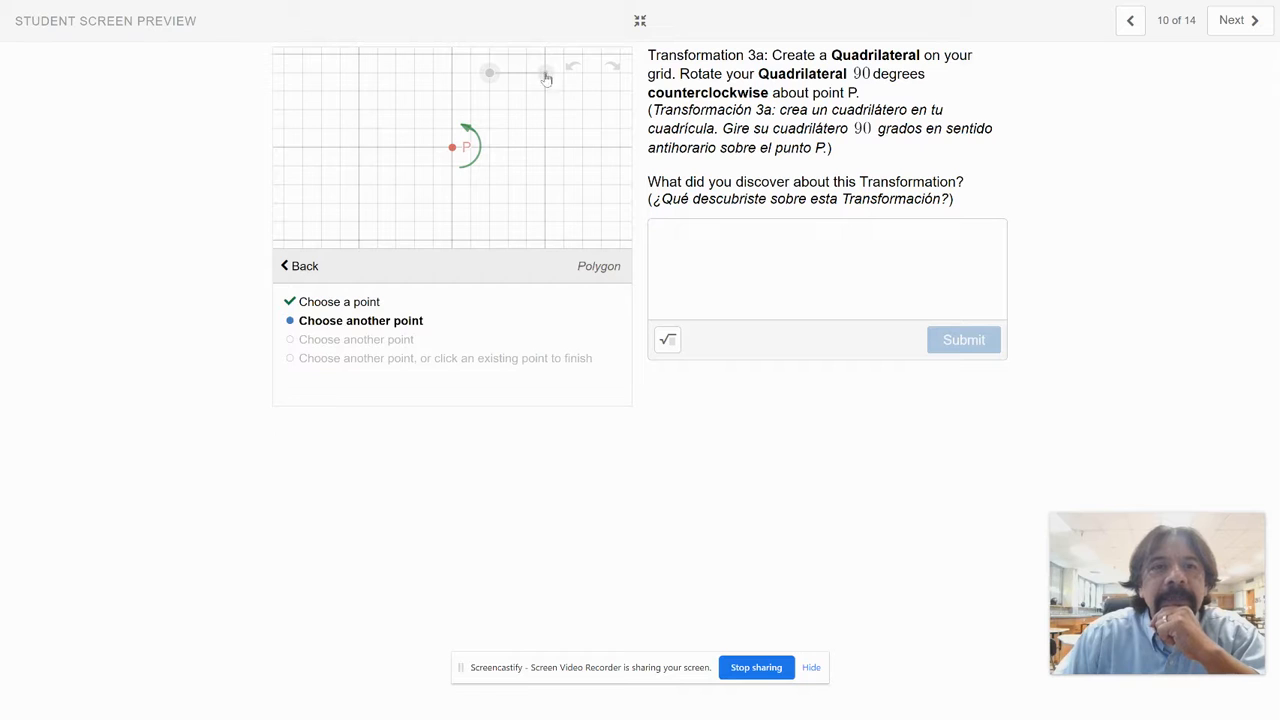
click(545, 73)
click(508, 128)
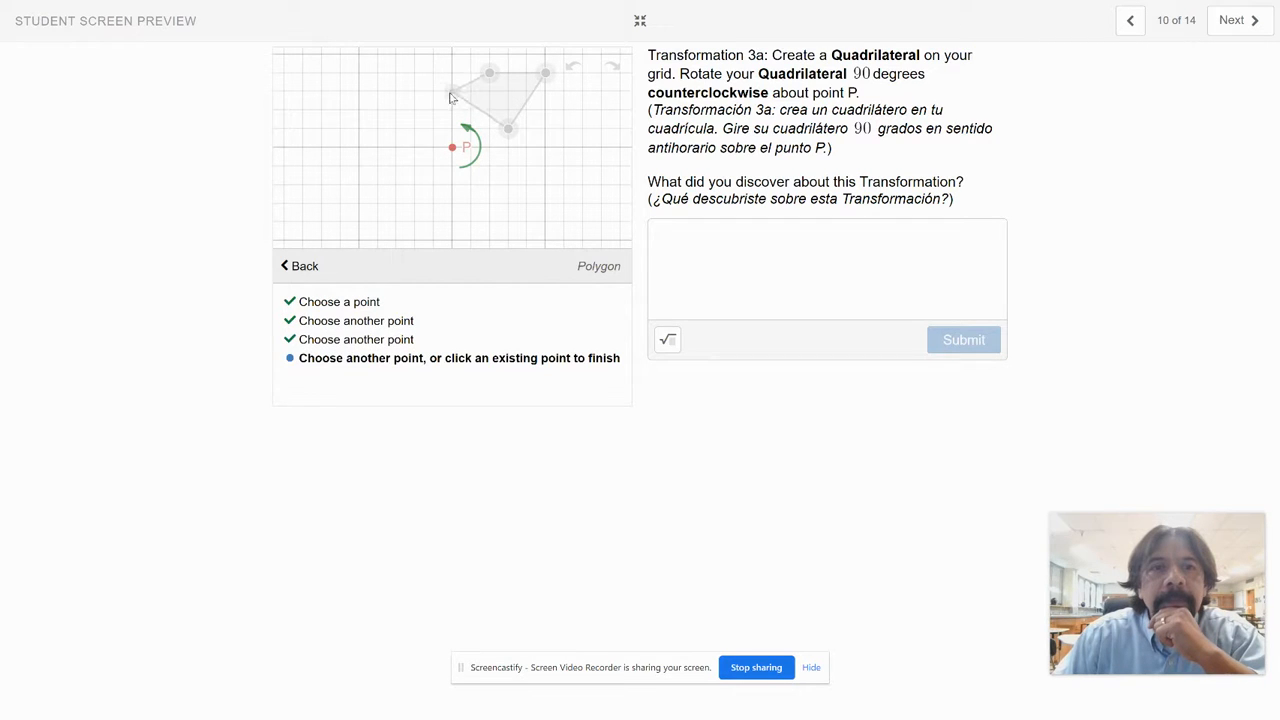
click(453, 92)
click(489, 73)
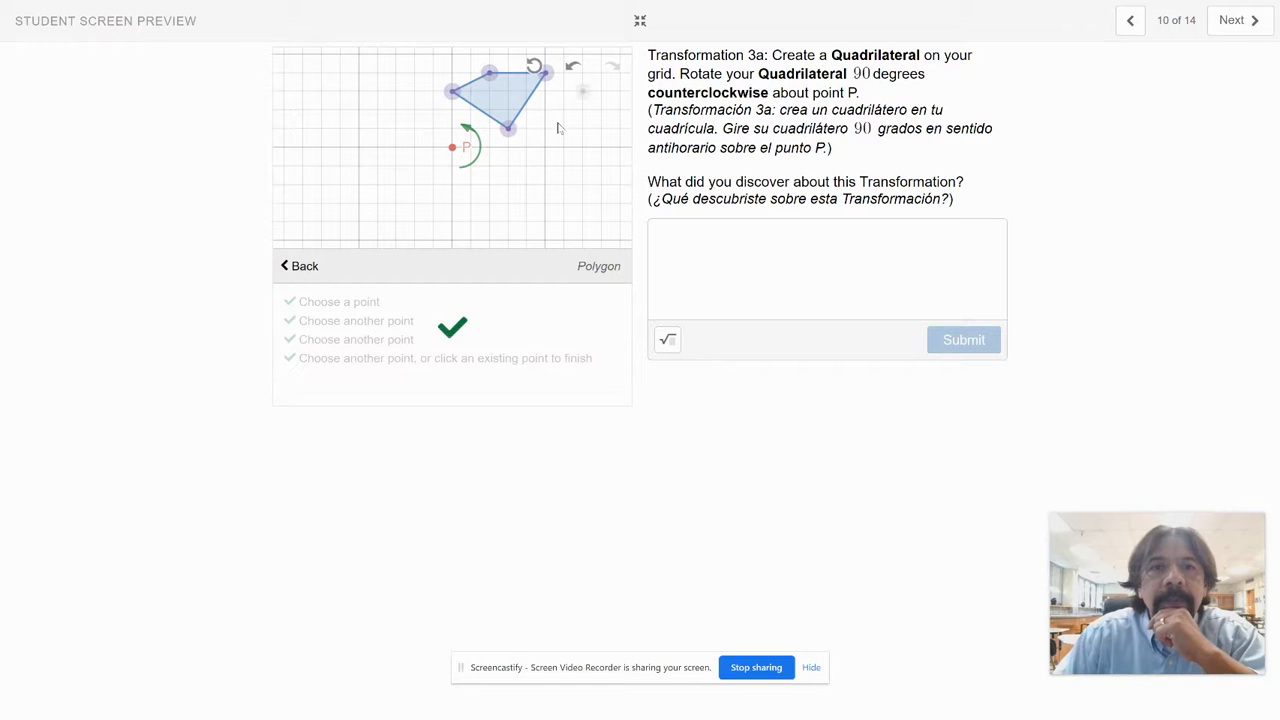
click(300, 266)
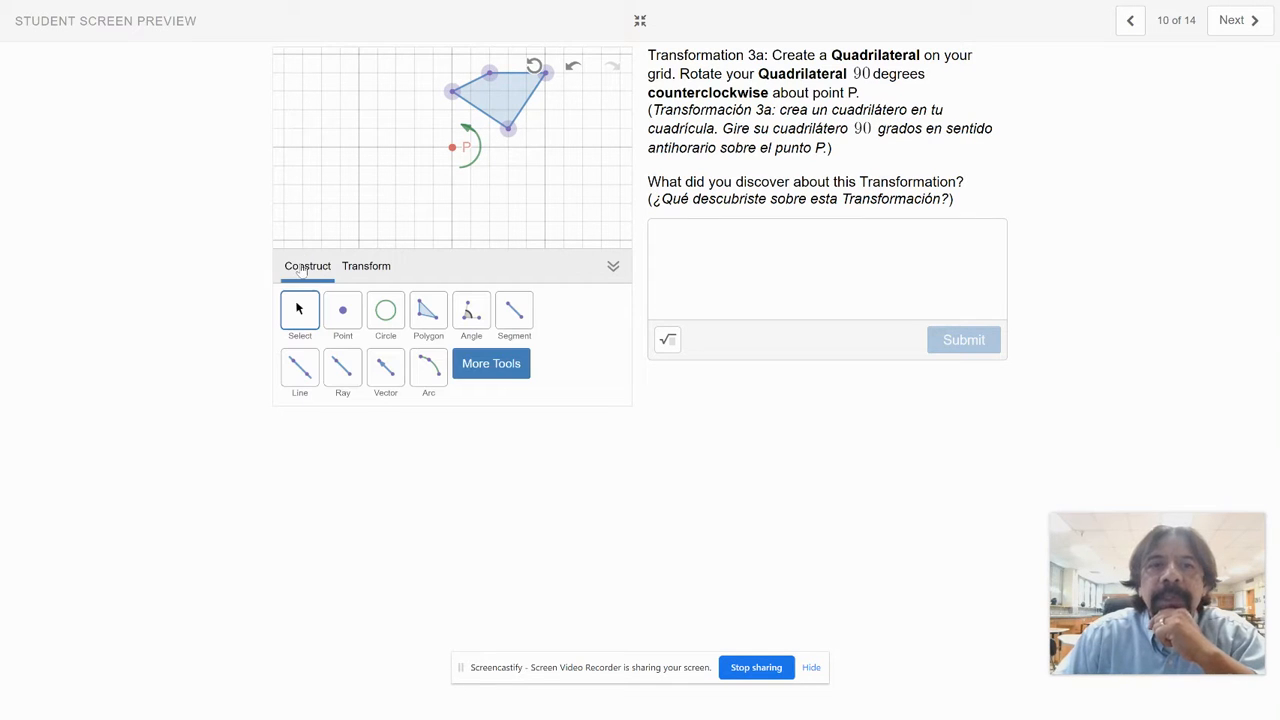
drag(499, 102, 540, 142)
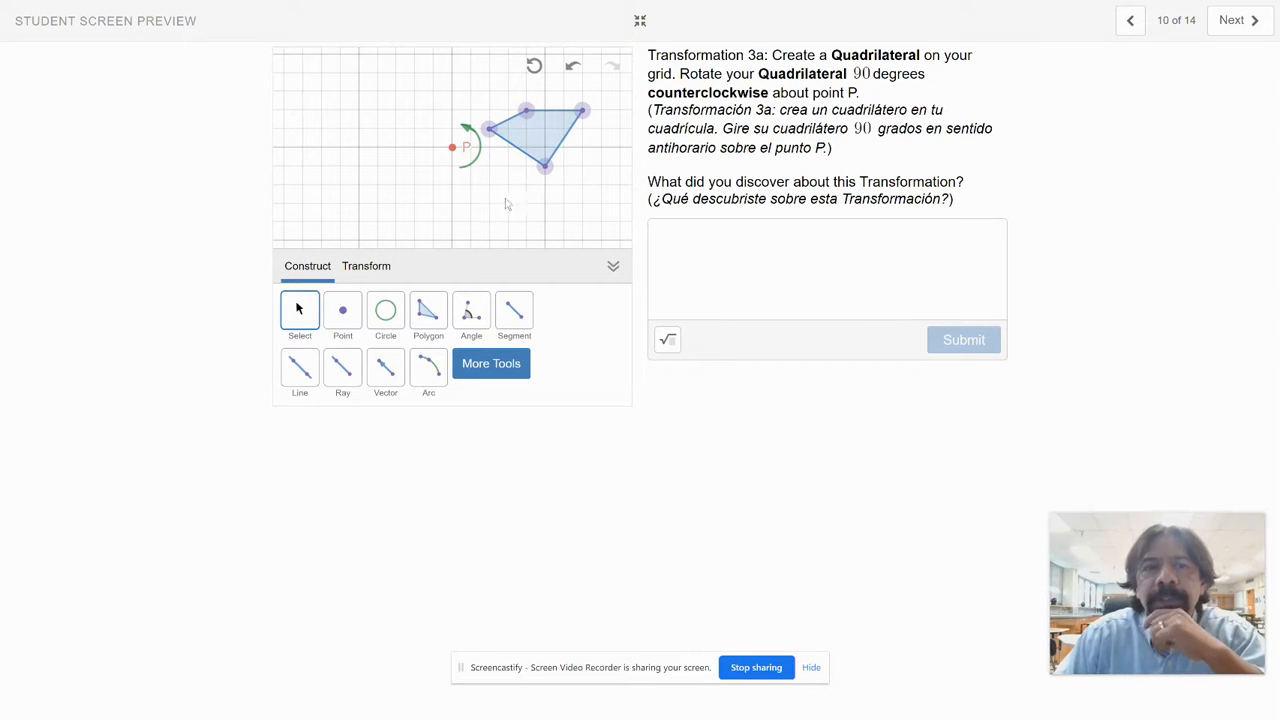
Step: Define a 90-degree rotation centred on point P and apply it to the quadrilateral
click(366, 266)
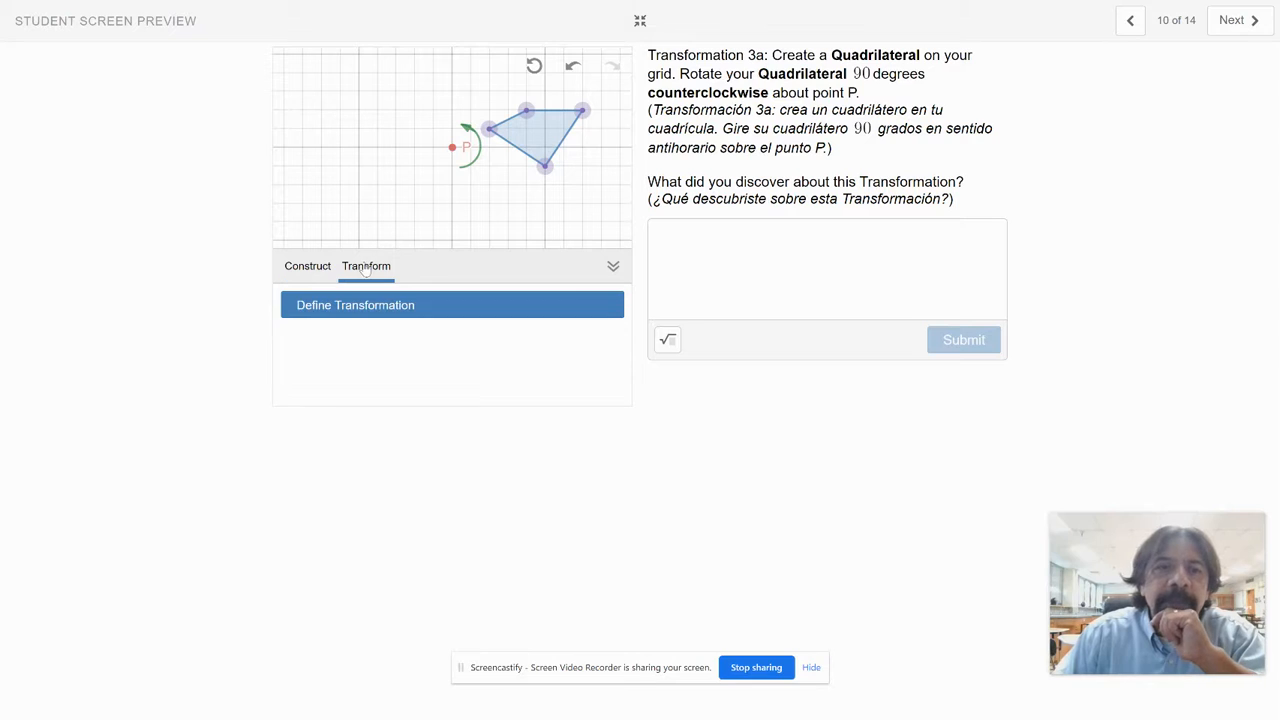
click(362, 310)
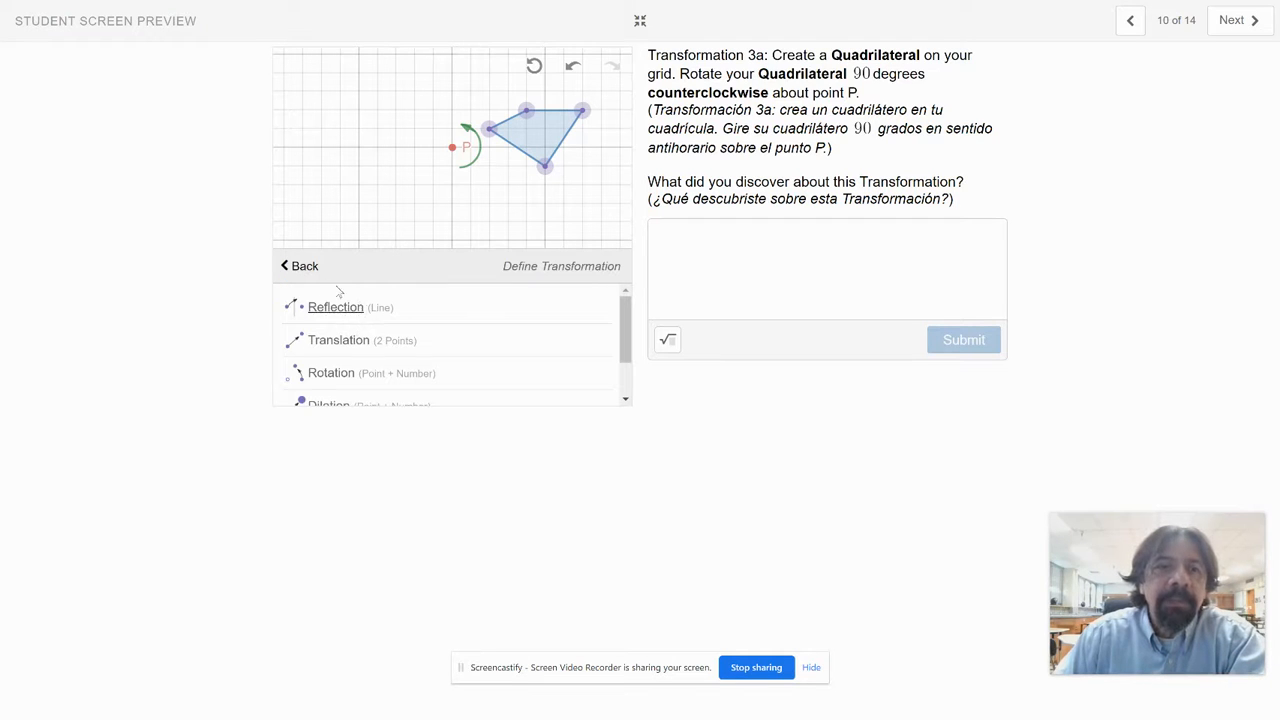
click(328, 378)
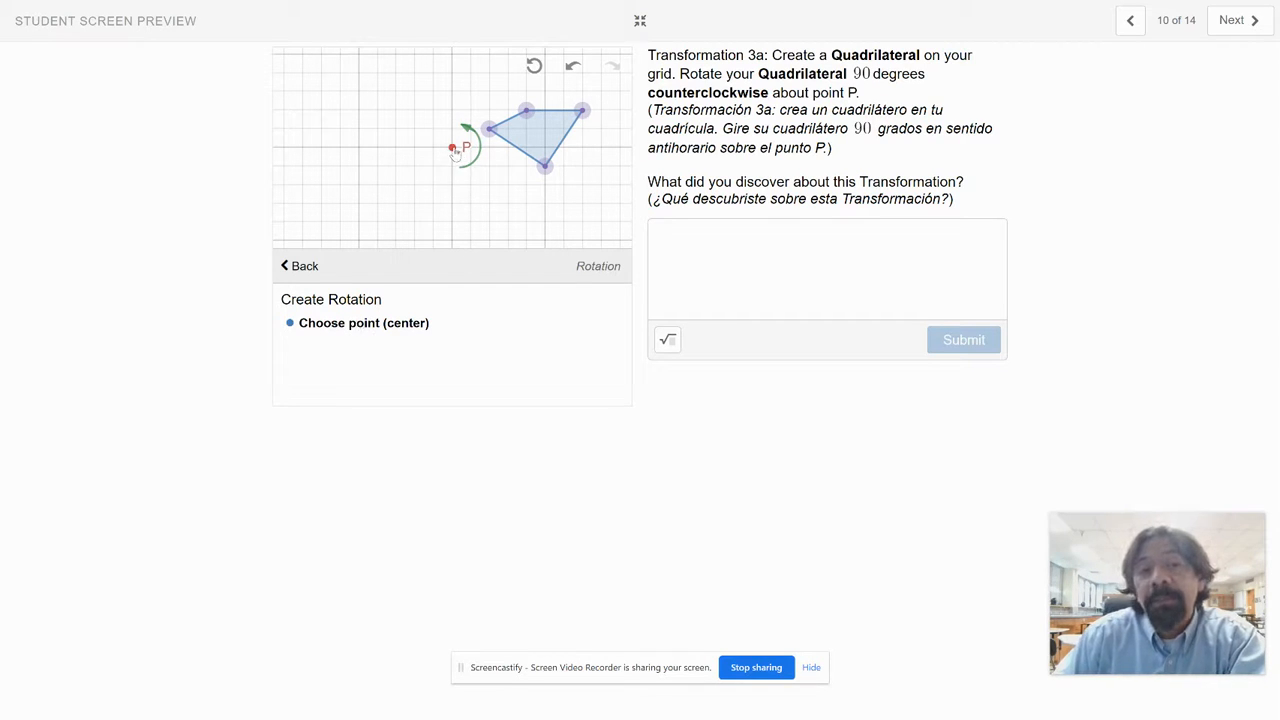
click(454, 150)
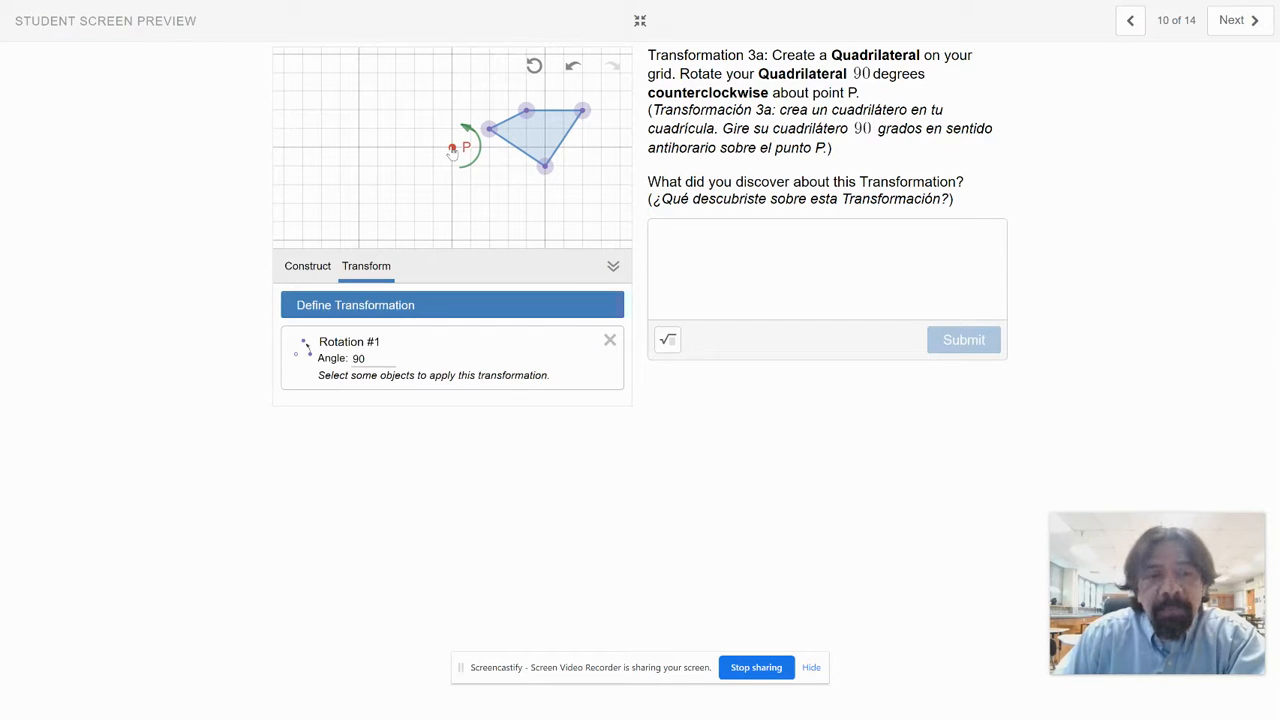
click(354, 360)
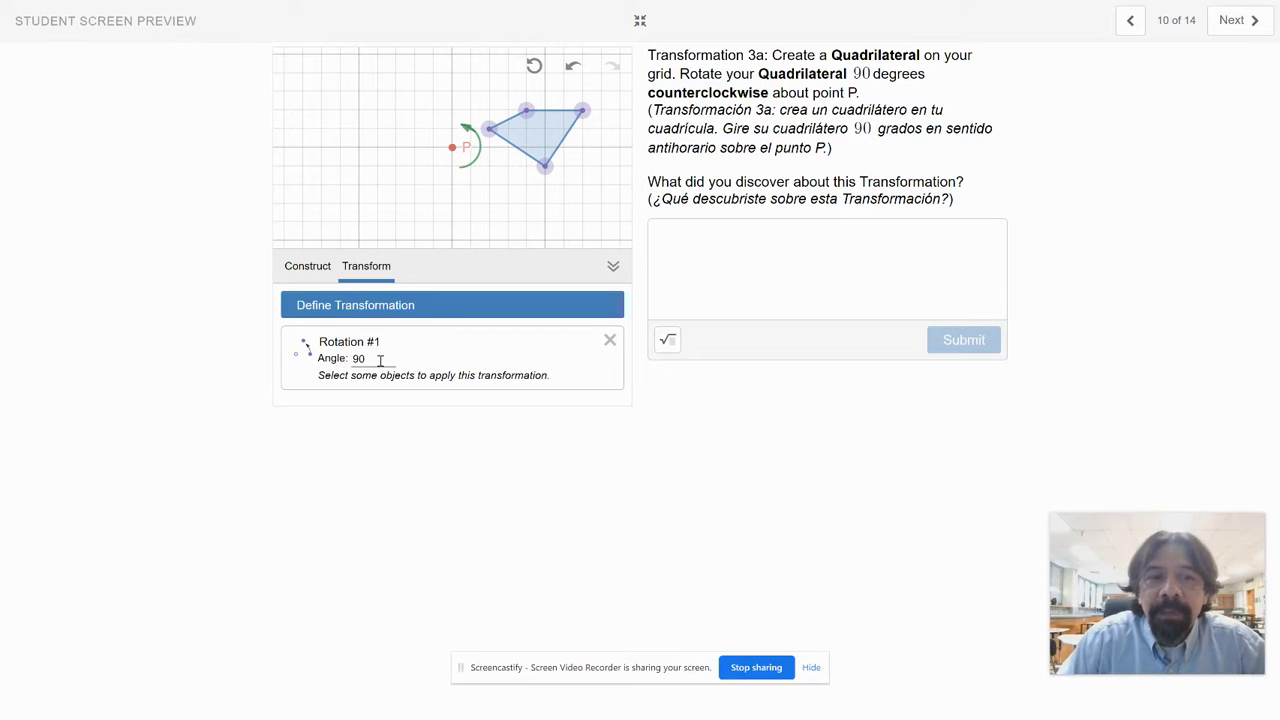
double_click(358, 358)
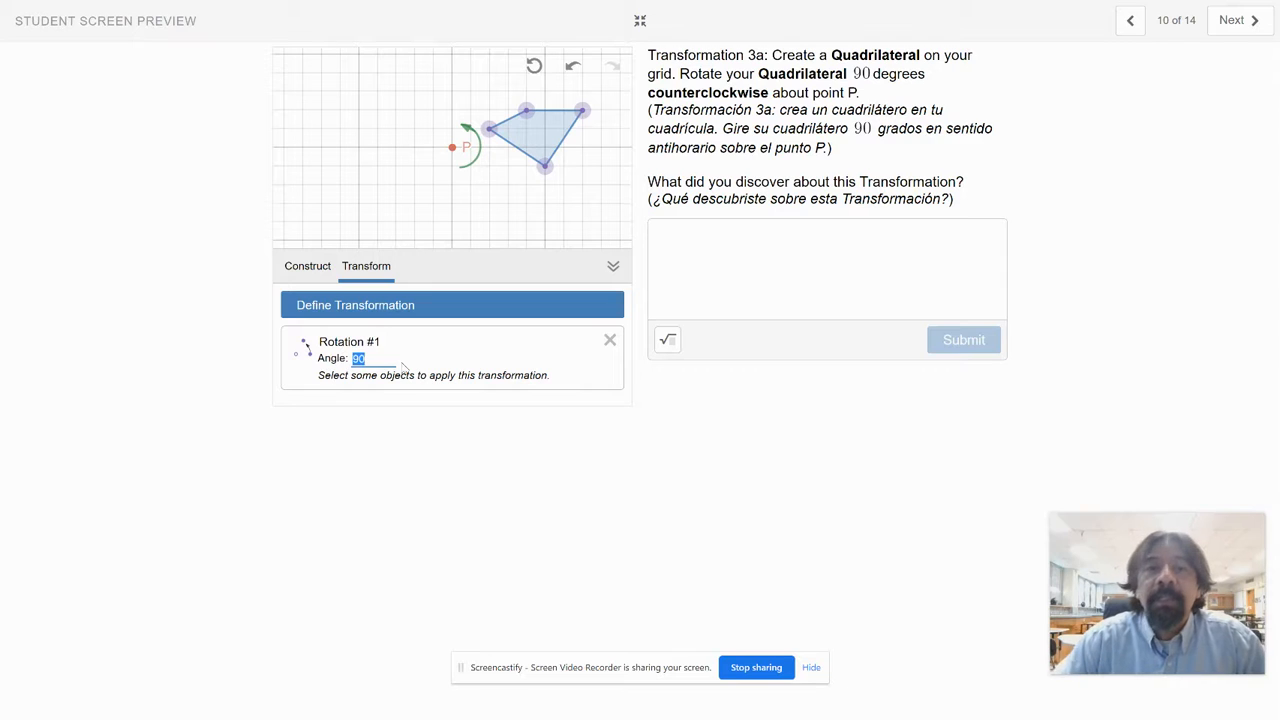
click(545, 145)
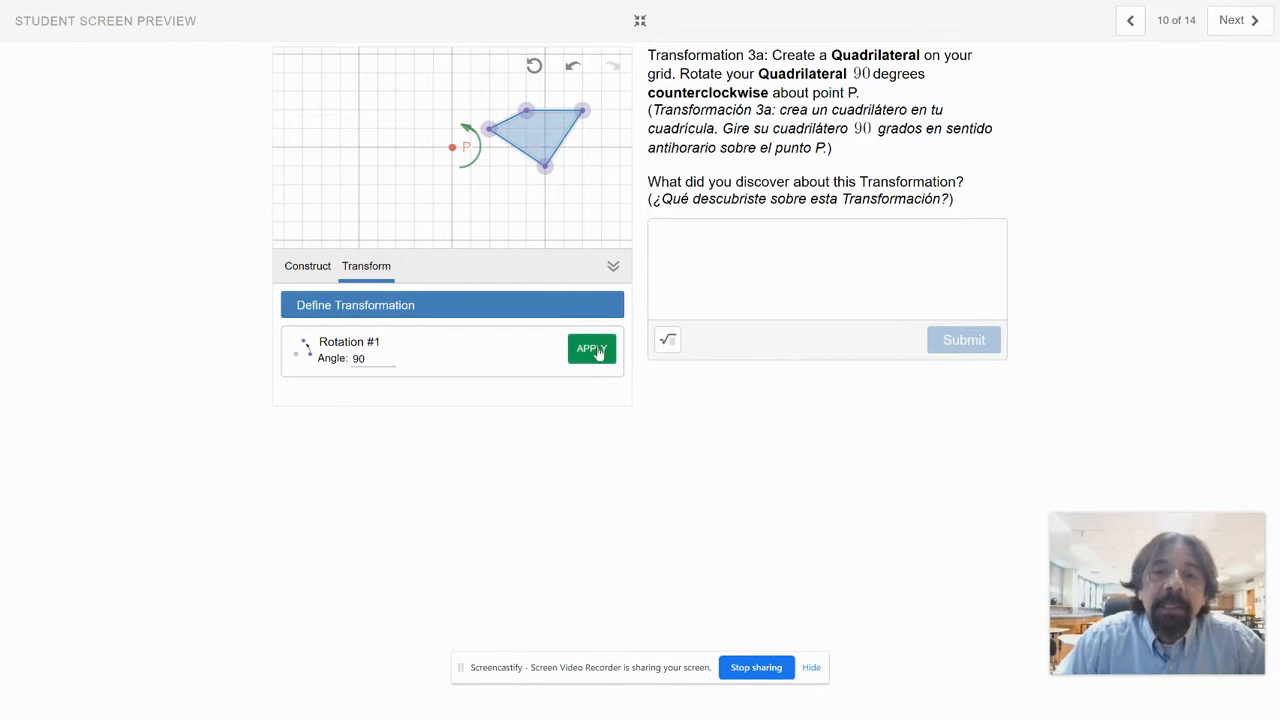
click(596, 350)
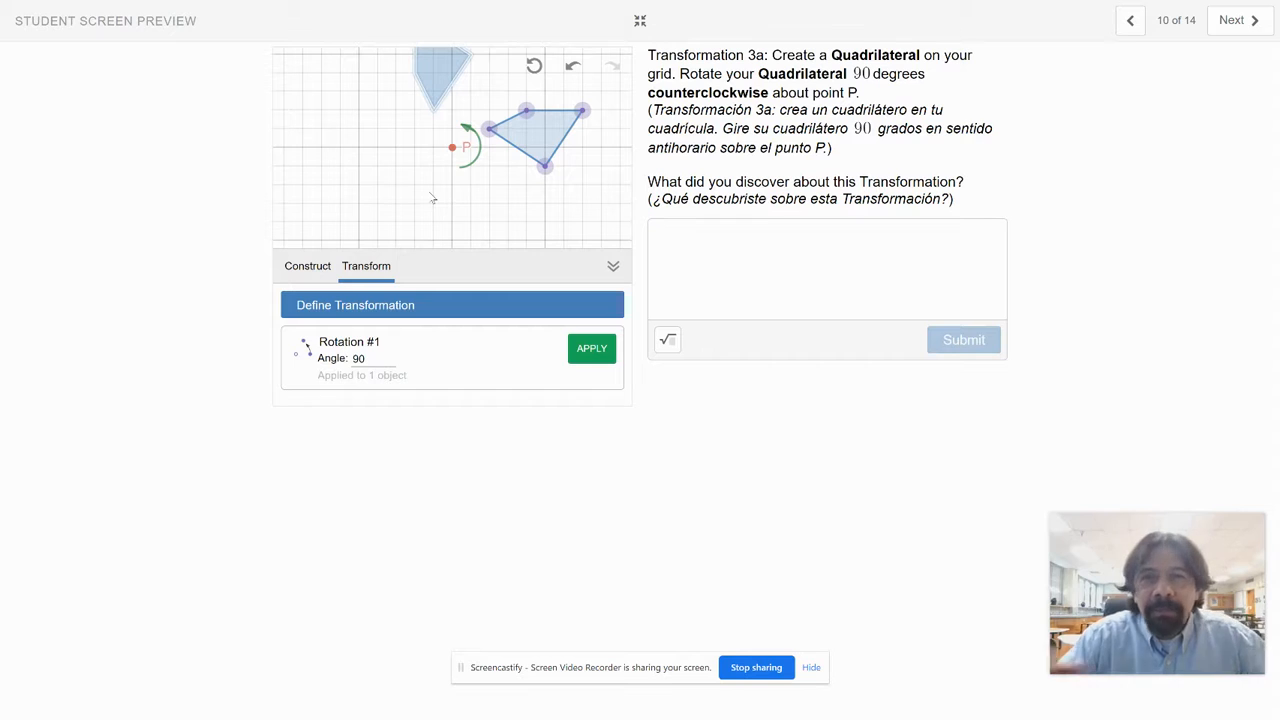
Step: Enlarge the grid and reshape the original quadrilateral, placing its left, right and bottom vertices at offsets (3, 1), (6, 1) and (3, -2) from P
click(614, 266)
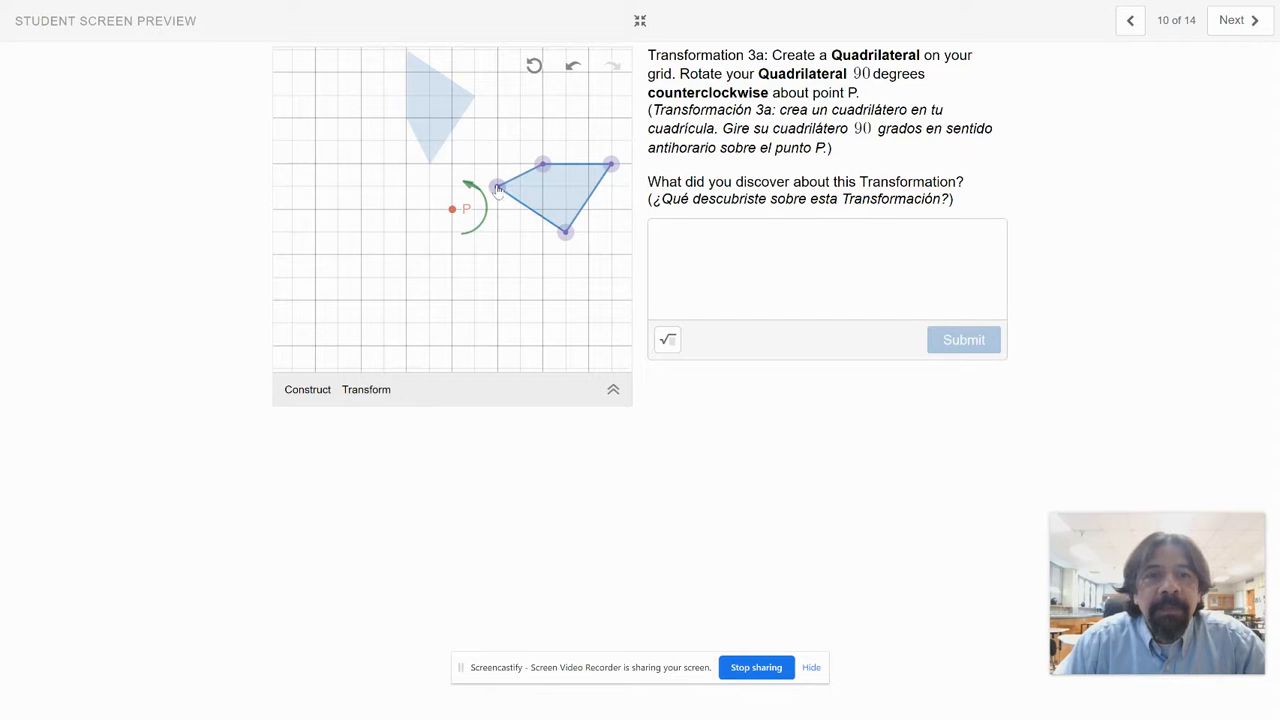
drag(497, 188, 521, 186)
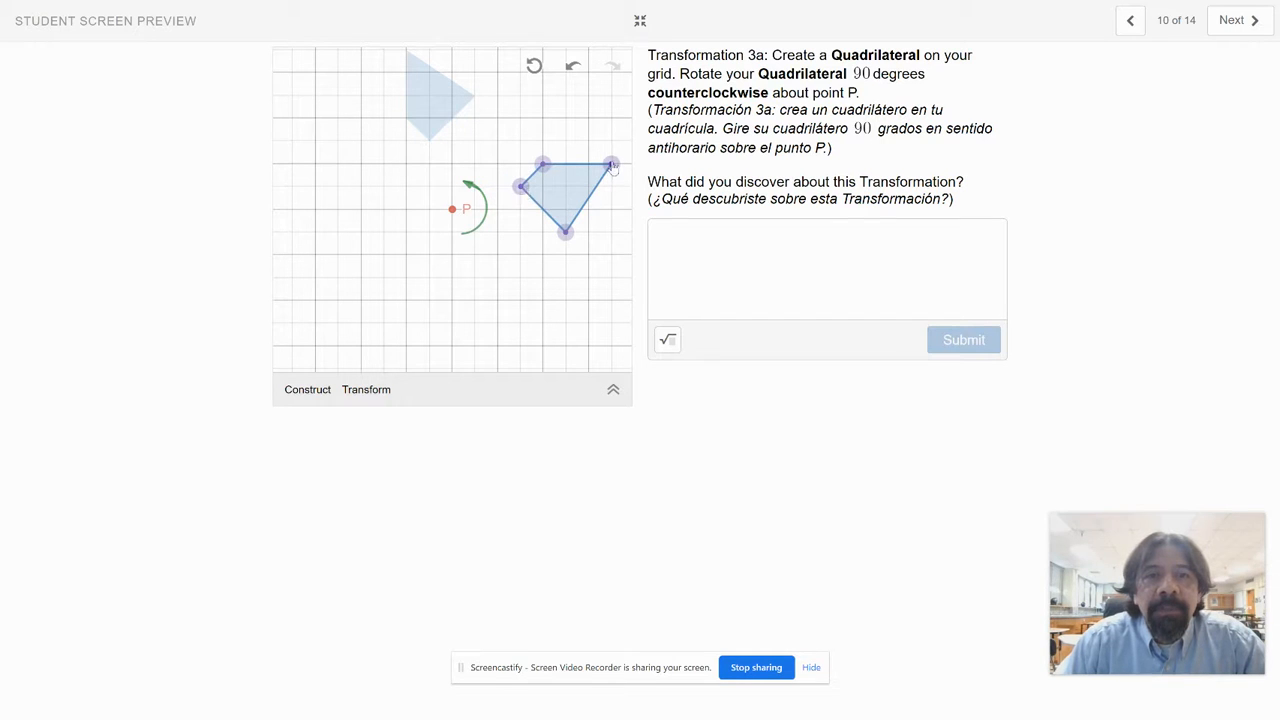
drag(611, 164, 588, 186)
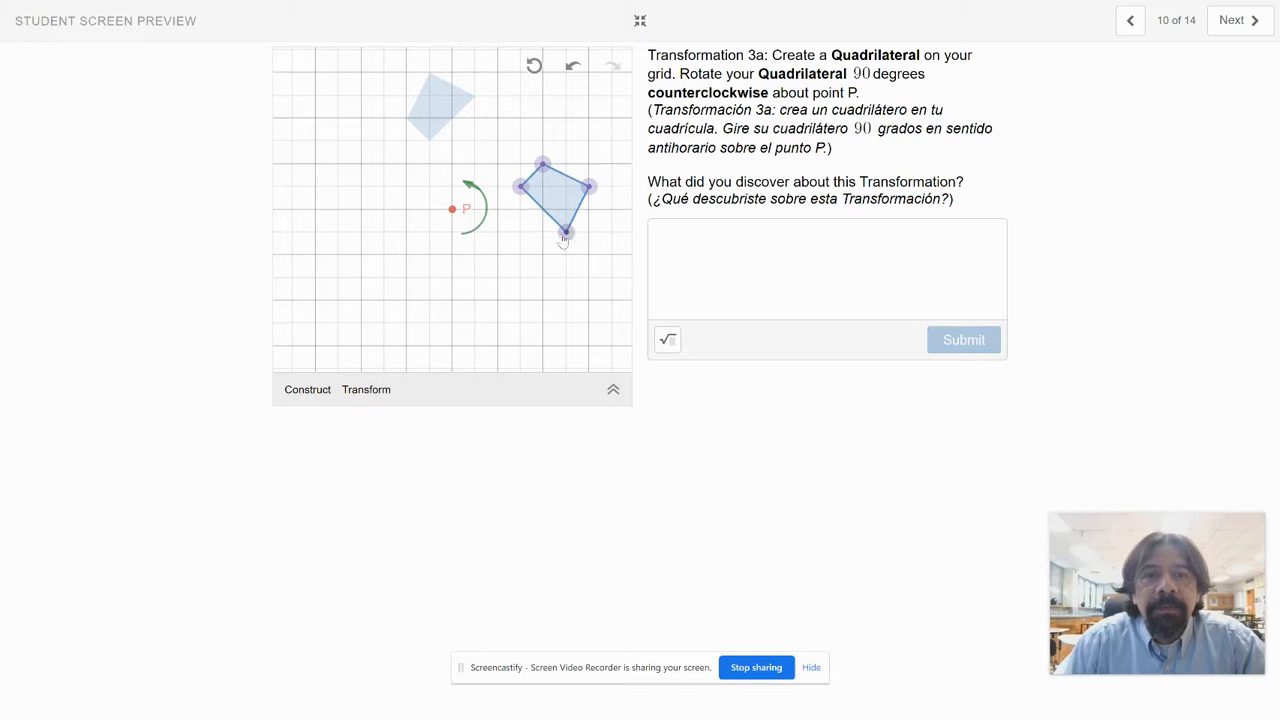
drag(565, 233, 520, 254)
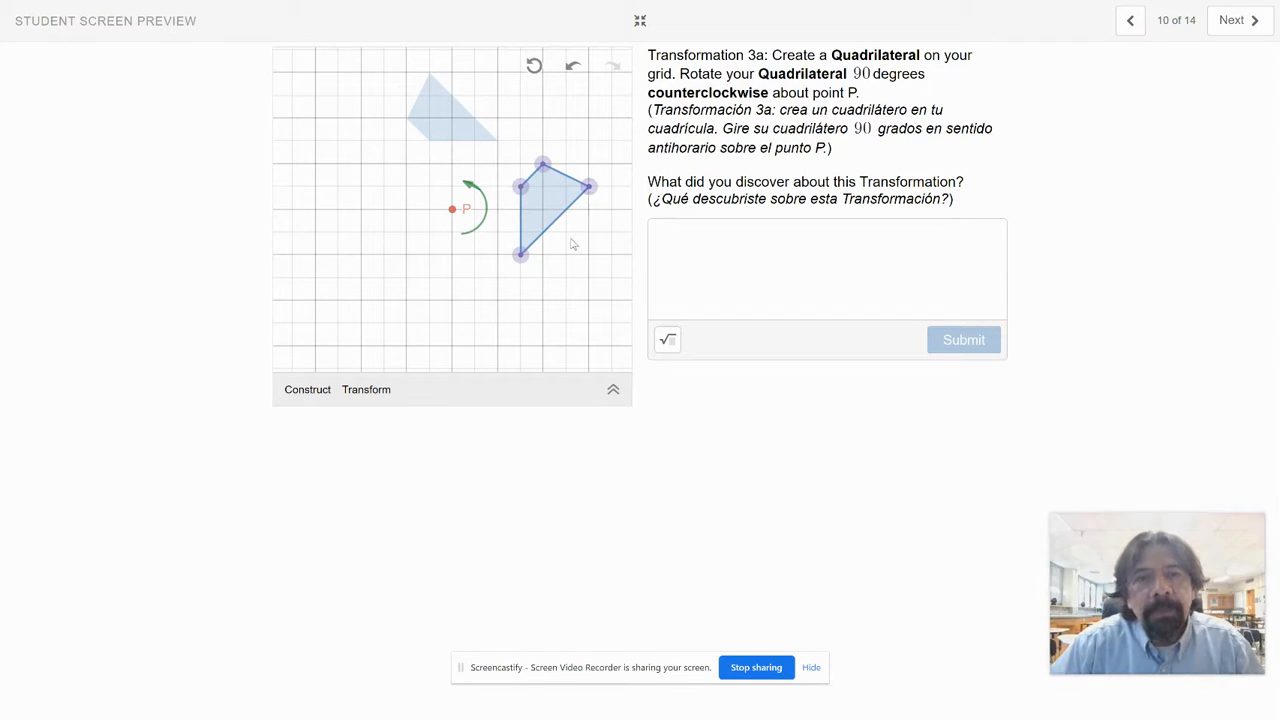
click(728, 258)
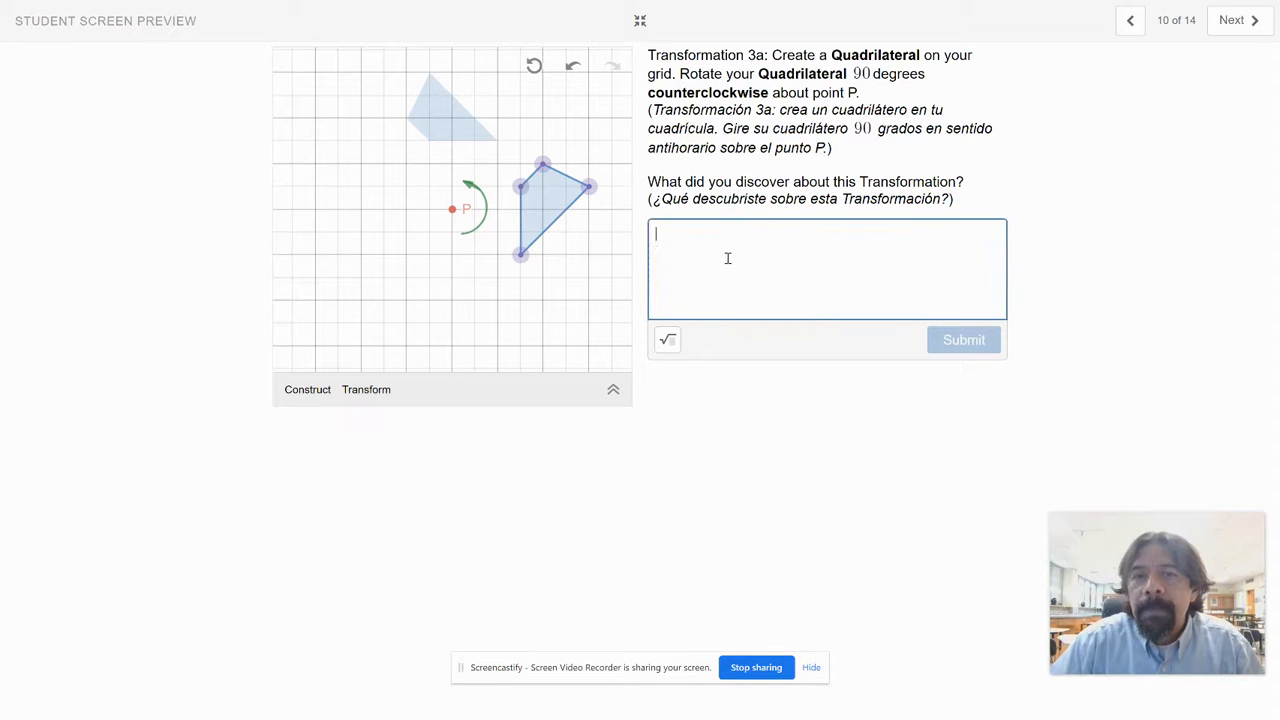
Step: Go to Transformation 3b and highlight the 180-degree rotation angle in the English instruction, then clear the highlight
click(1235, 20)
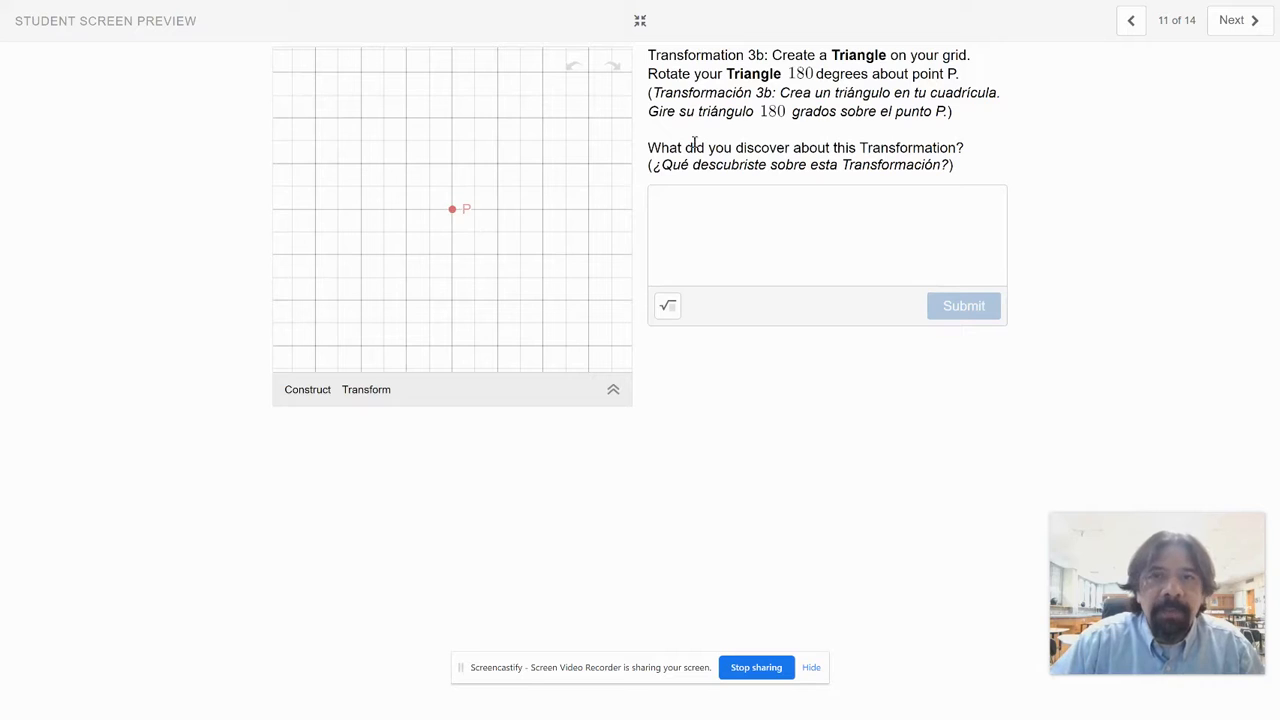
double_click(806, 73)
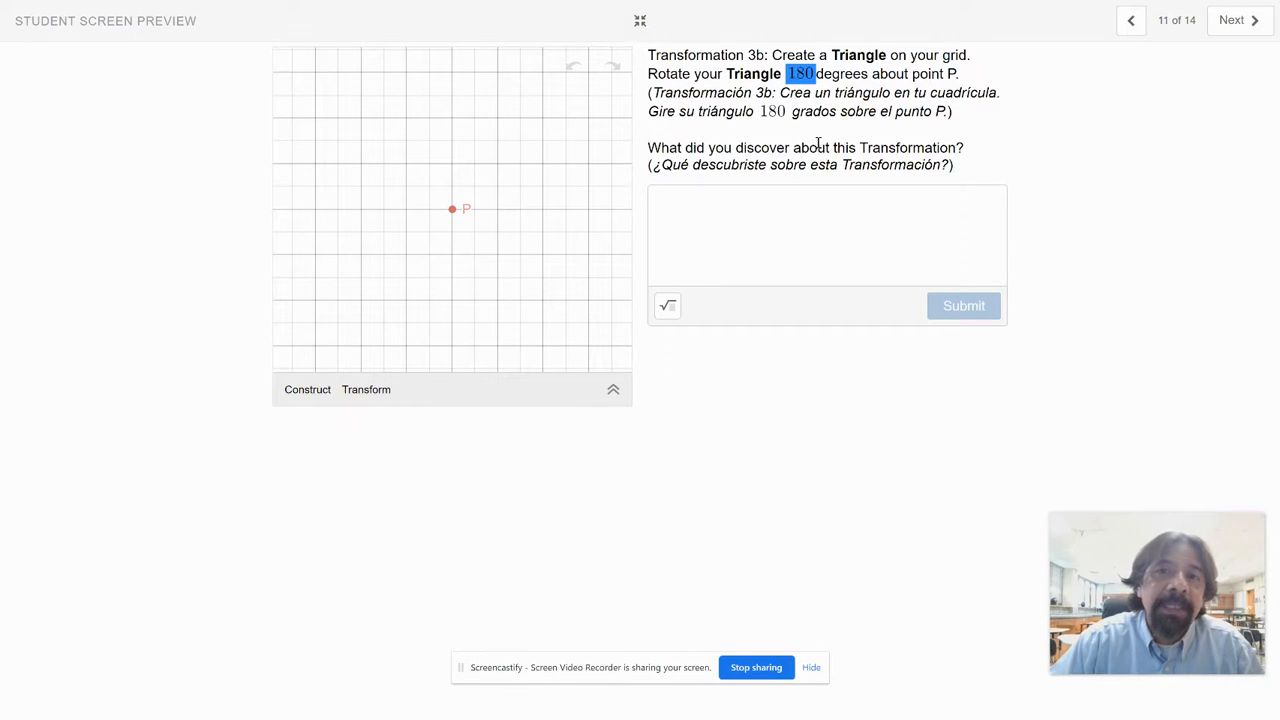
click(846, 77)
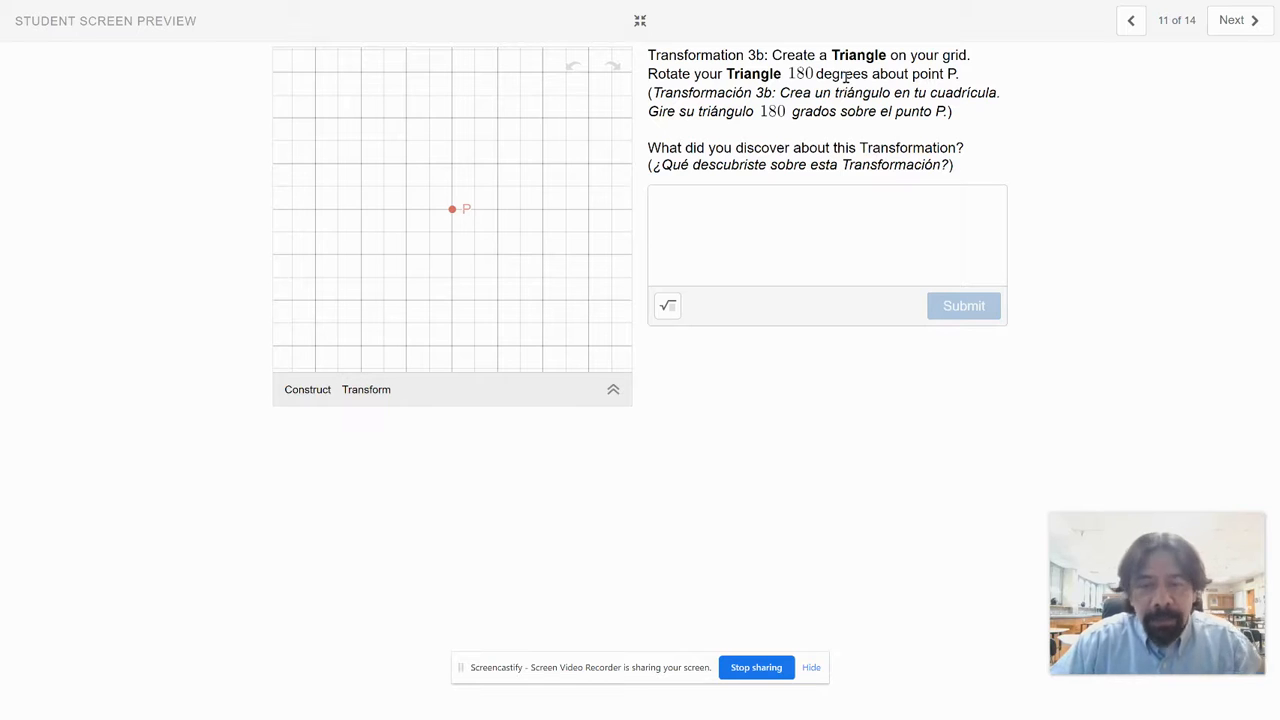
Step: Go to Transformation 3c and highlight the English note about entering −90 degrees for a clockwise rotation
click(1235, 20)
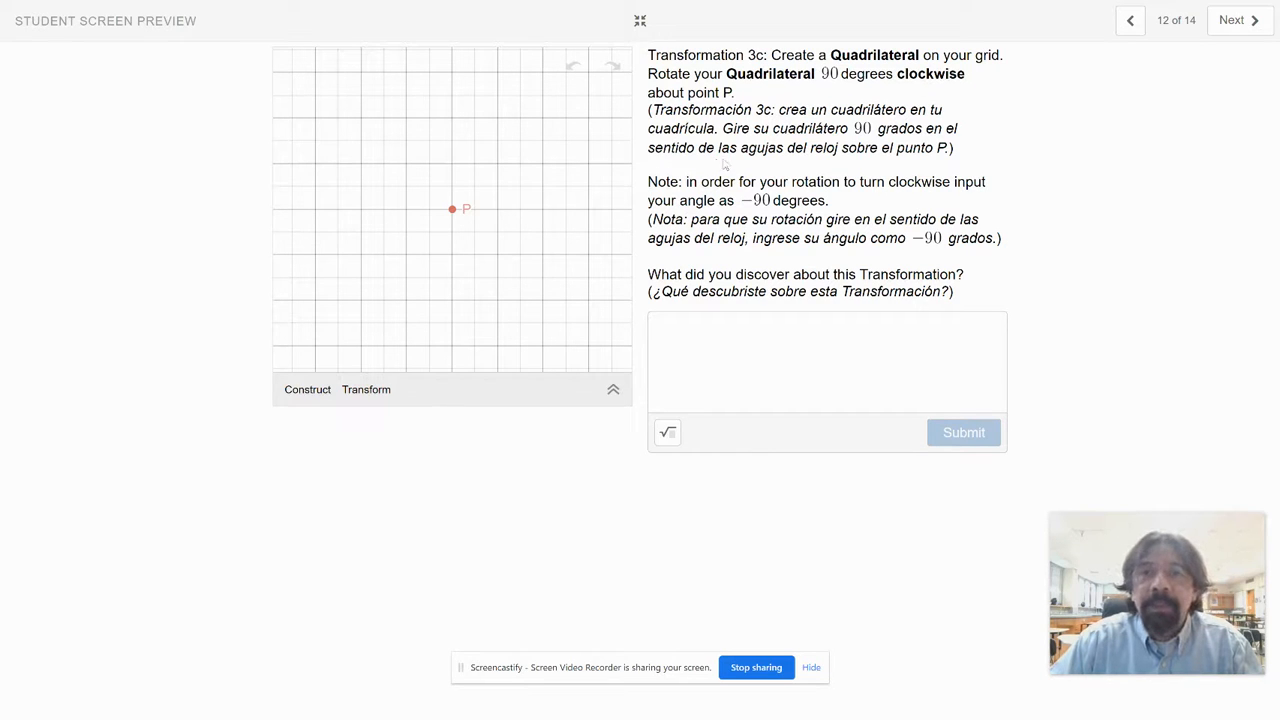
drag(647, 182, 833, 203)
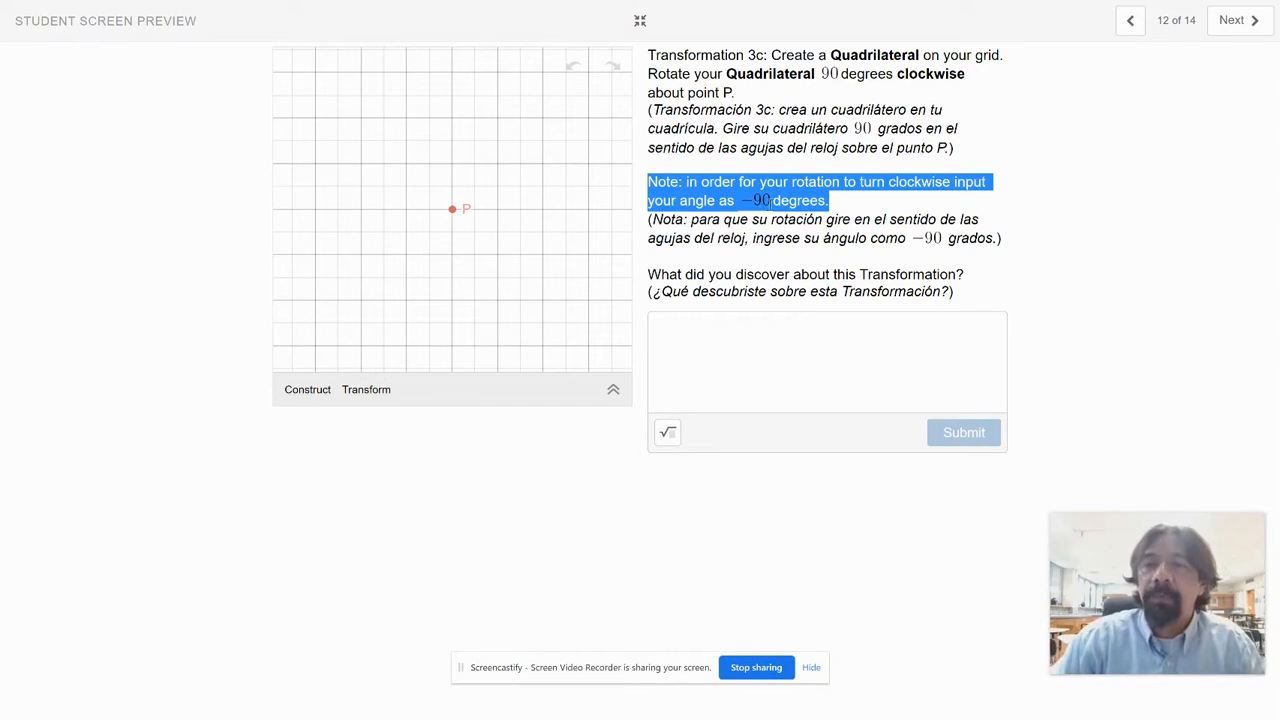
click(1062, 120)
Step: Go to the Reflection screen, place the cursor in its answer field, and continue to the Confidence Check screen
click(1244, 21)
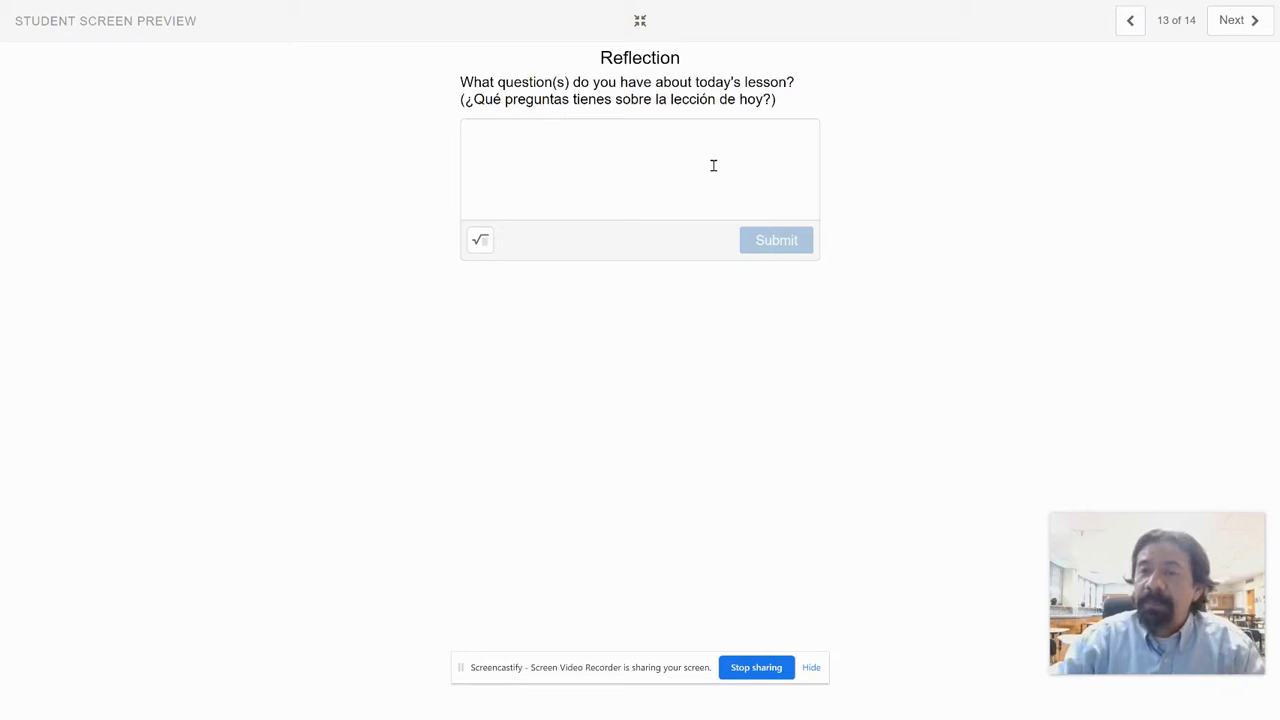
click(502, 139)
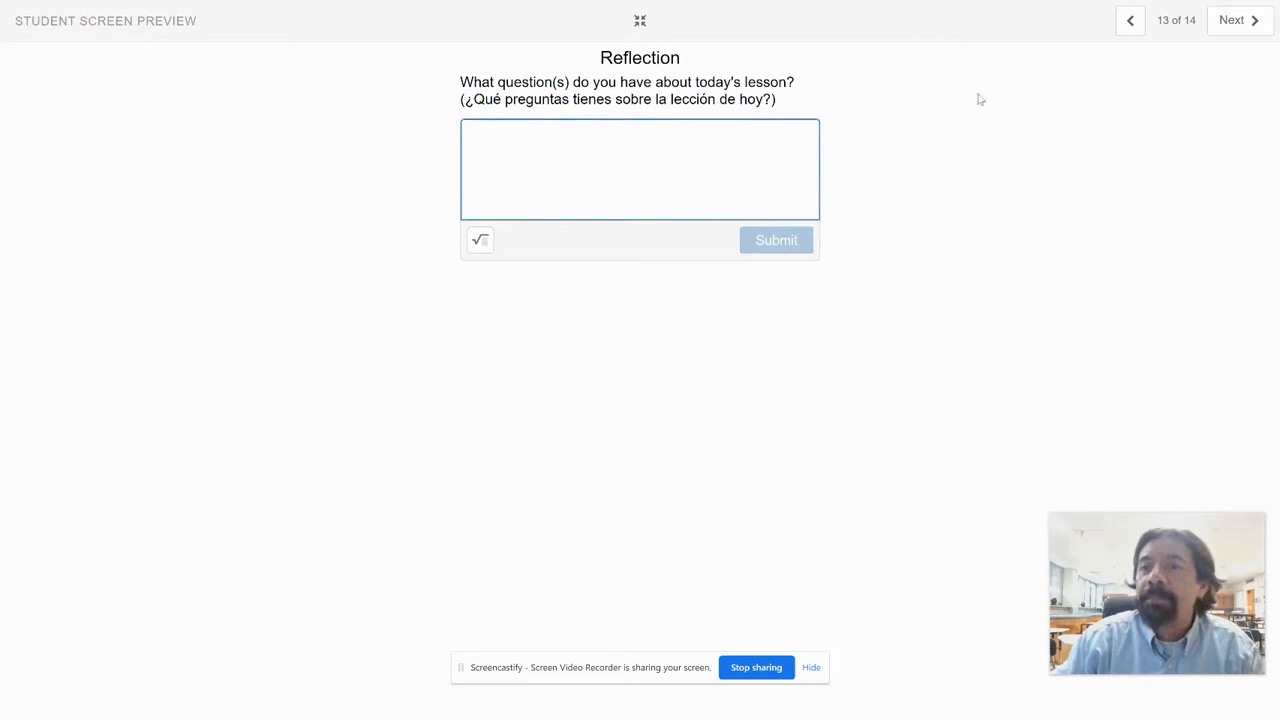
click(1237, 22)
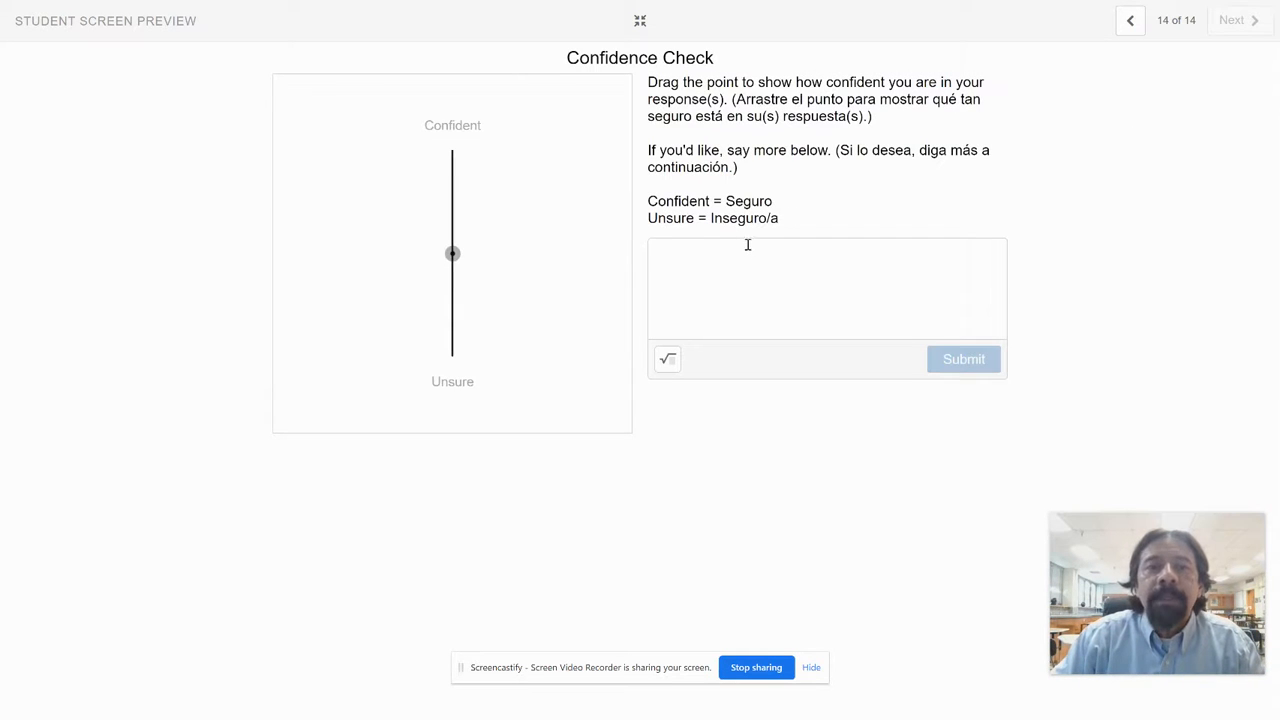